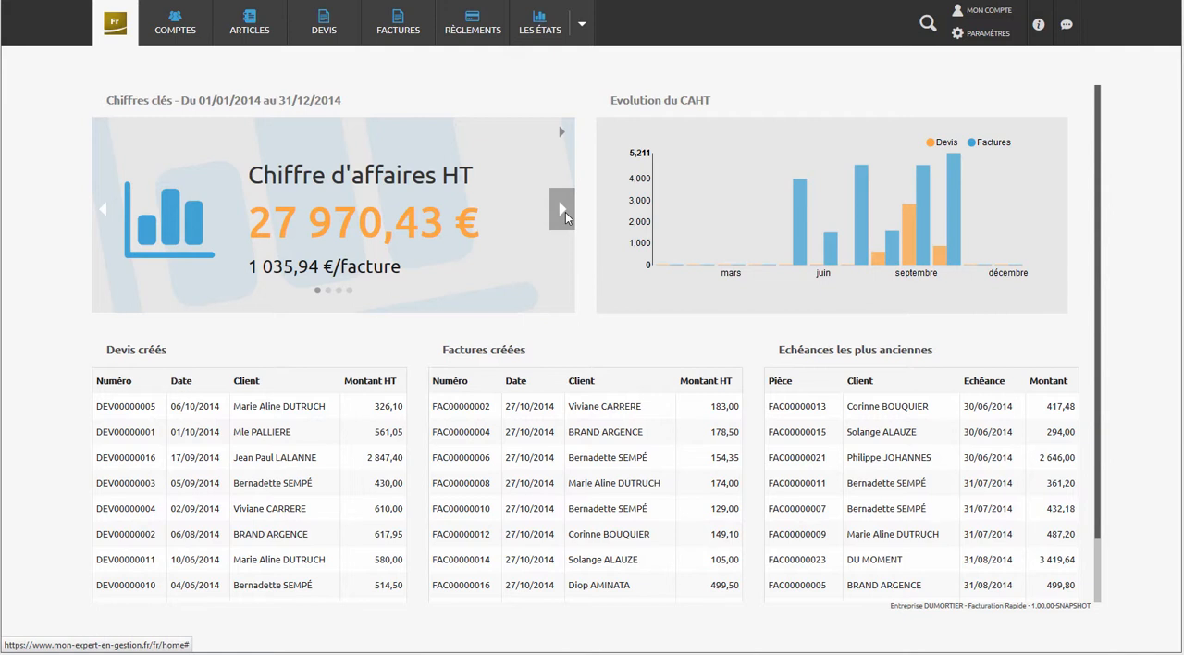
- Browse through the key figures for 01/01/2014 to 31/12/2014 on the dashboard
left_click(566, 212)
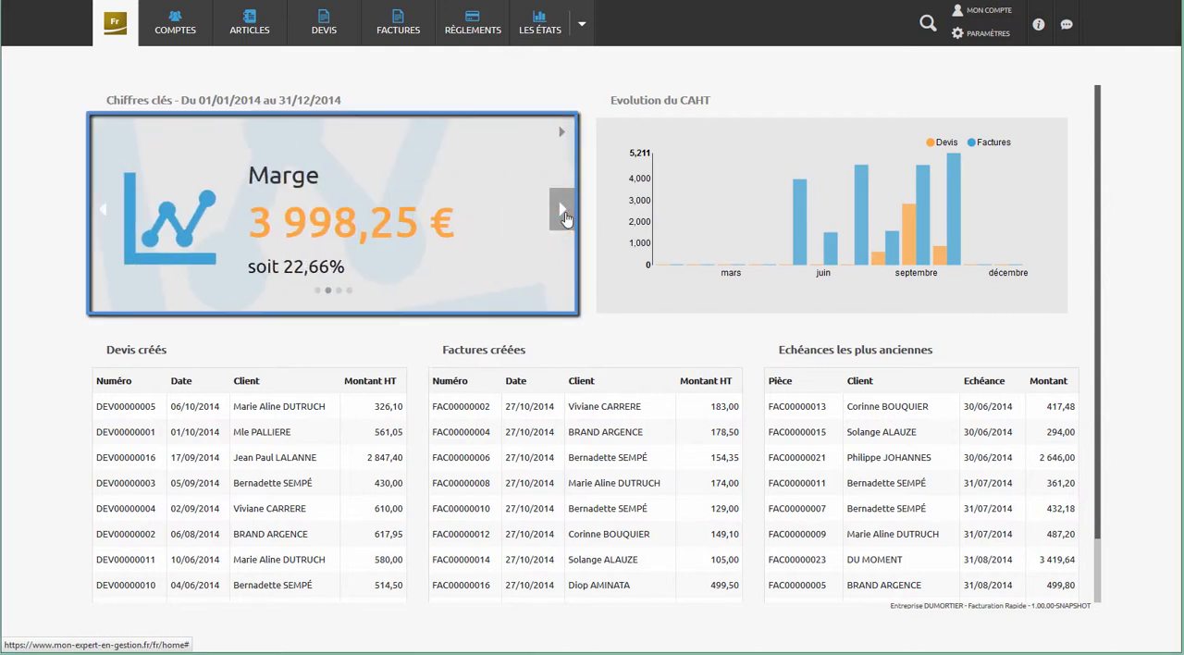
left_click(565, 216)
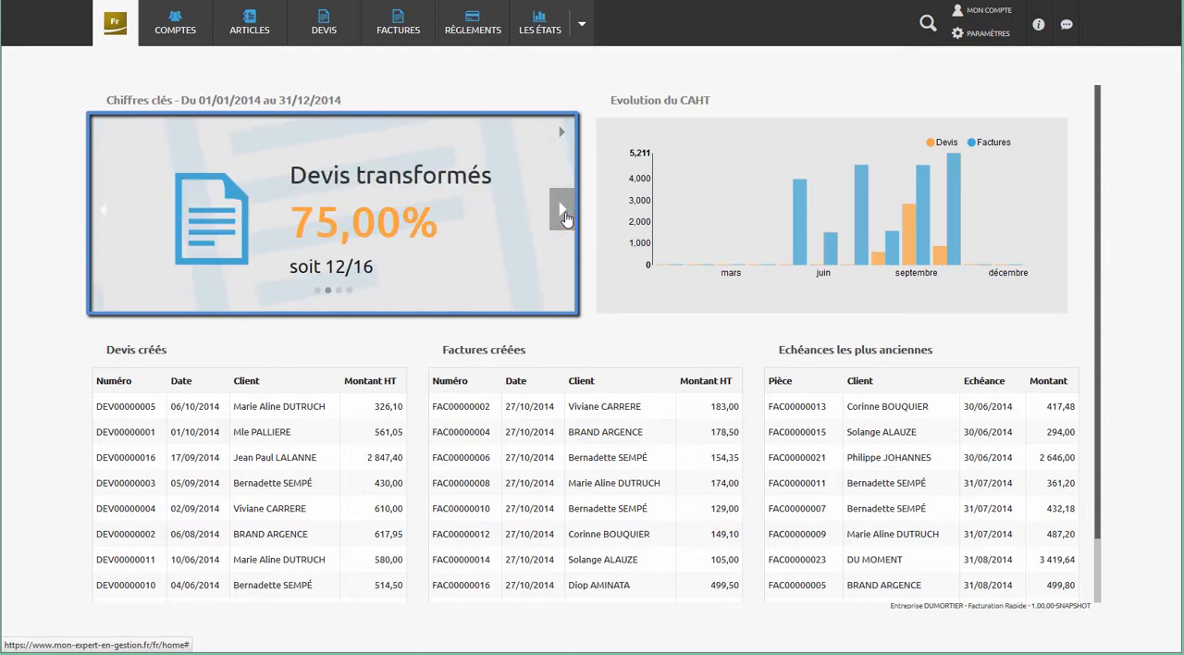
left_click(565, 216)
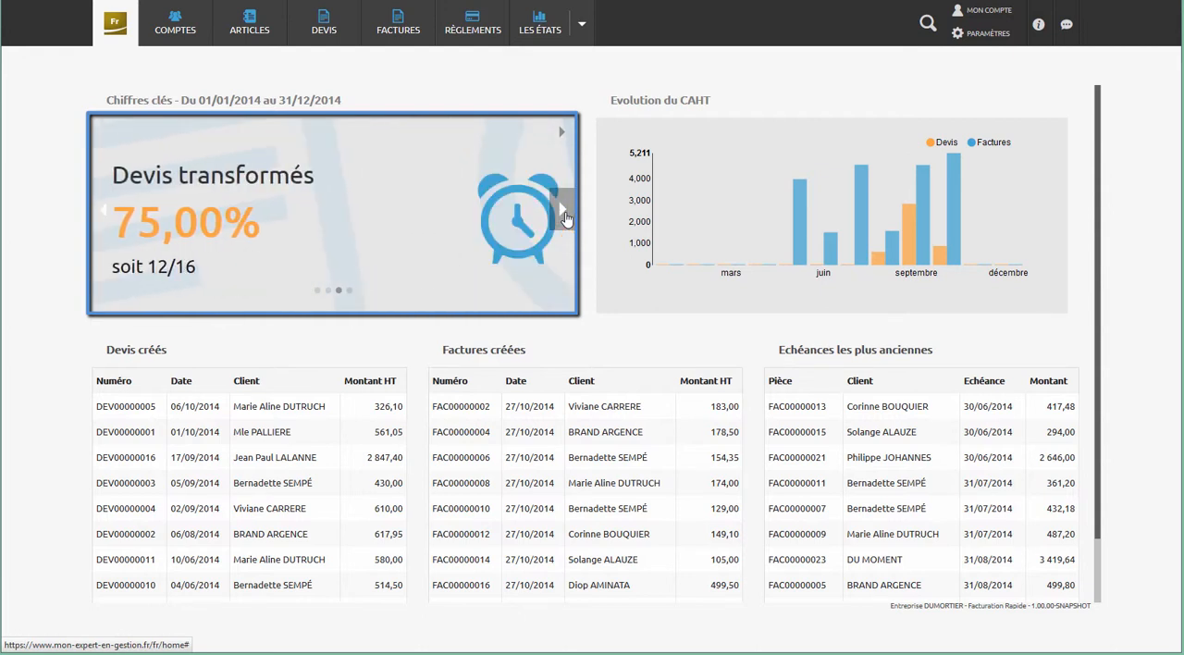
left_click(566, 216)
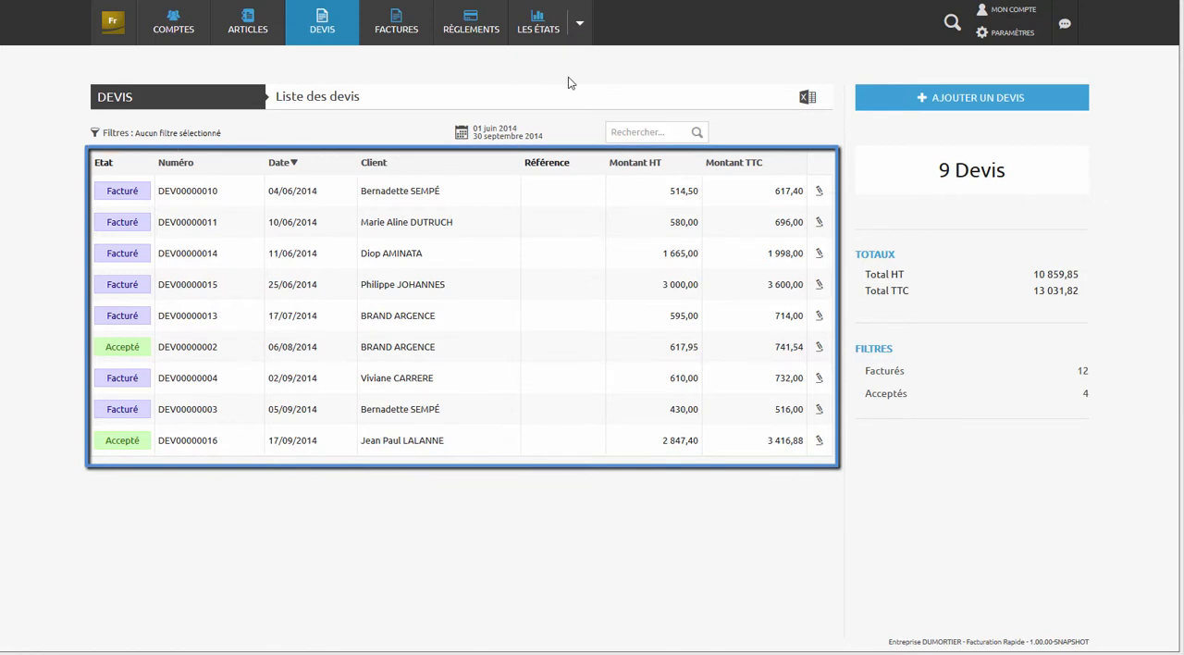
left_click(445, 256)
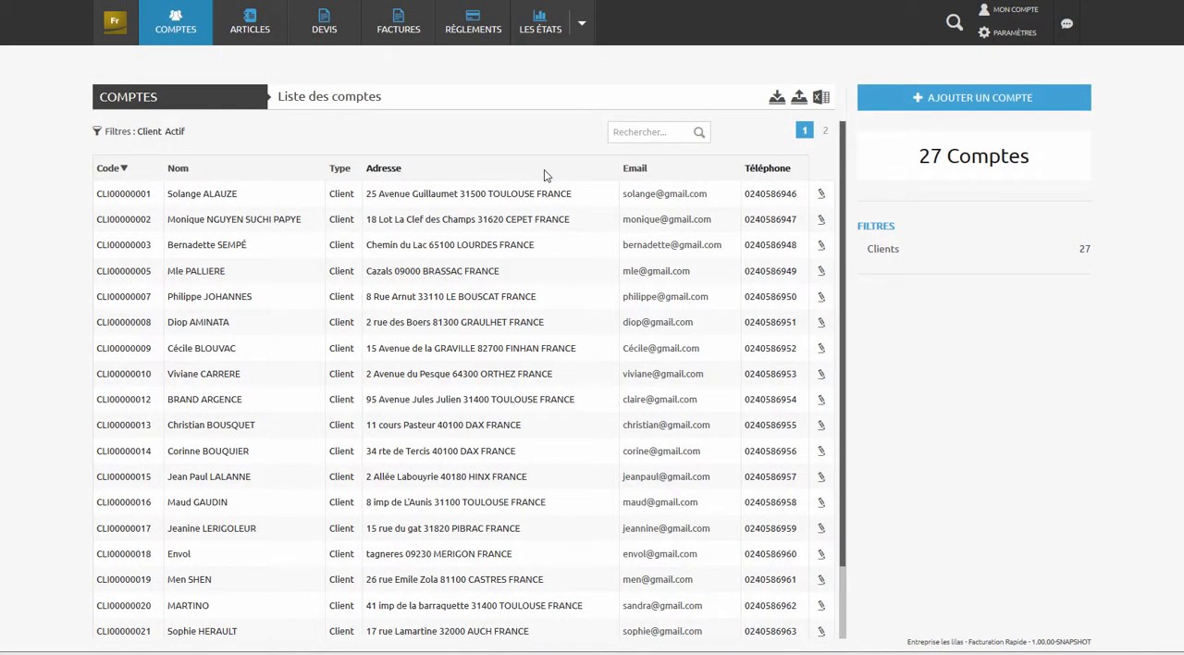
- Preview the details of the first and third client accounts in the accounts list, and close the preview
left_click(523, 202)
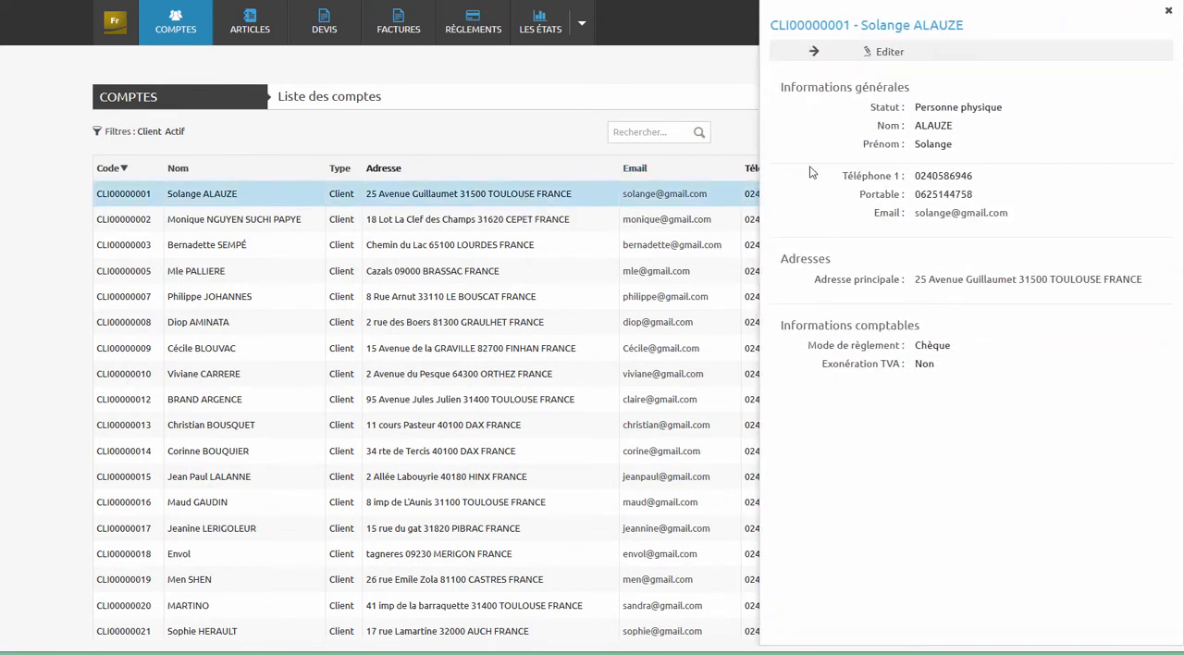
left_click(574, 260)
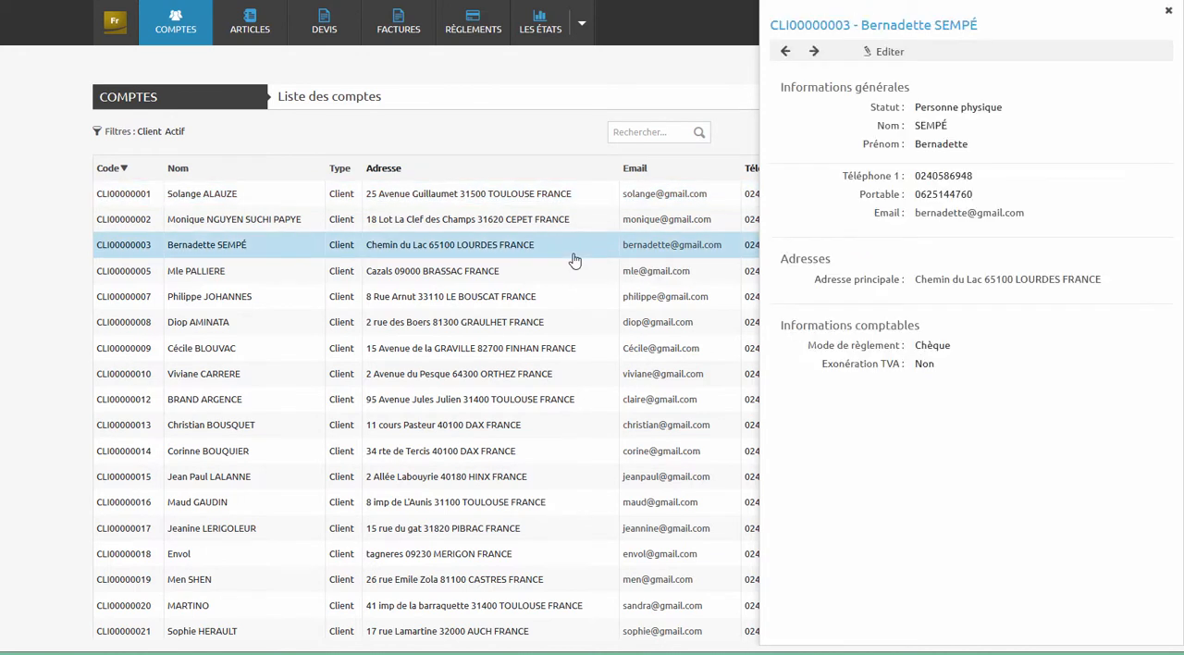
left_click(565, 160)
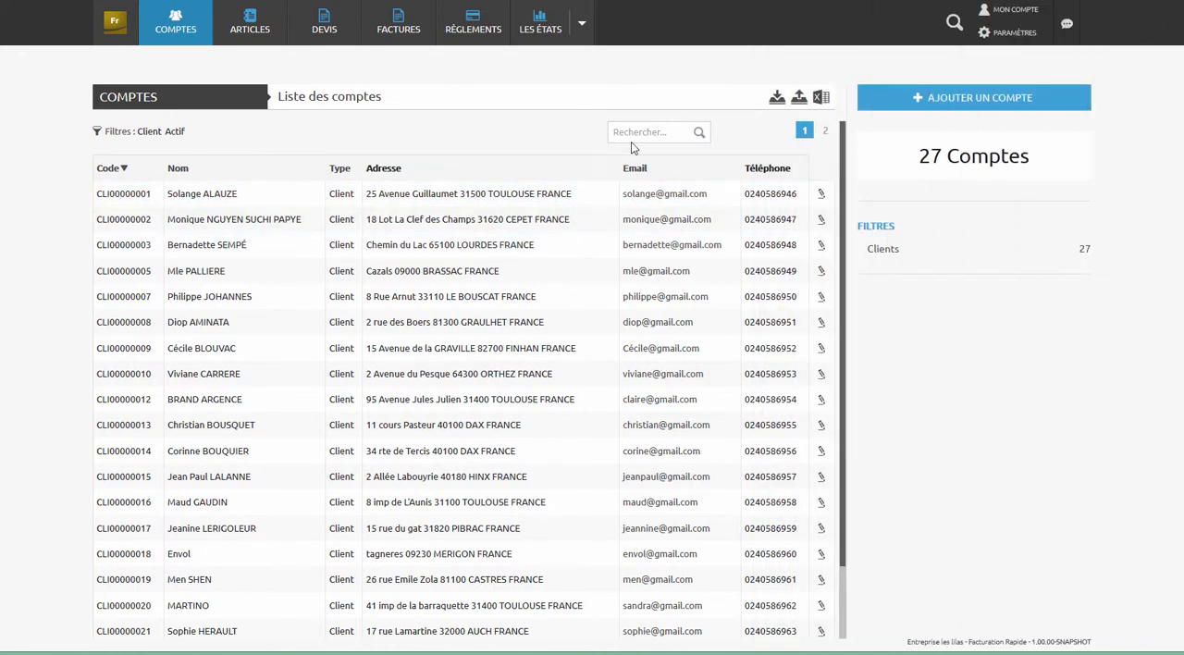
- Load the client file into the accounts import and prepare the import with header row, update and create options enabled
left_click(775, 98)
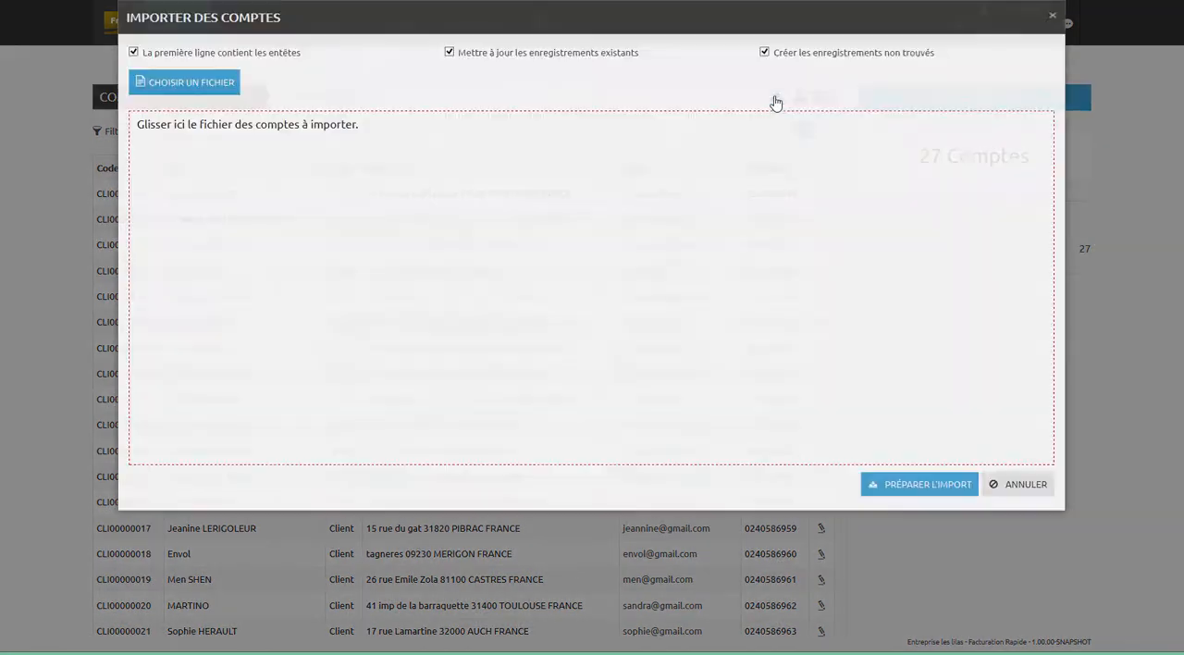
left_click_drag(52, 232, 320, 280)
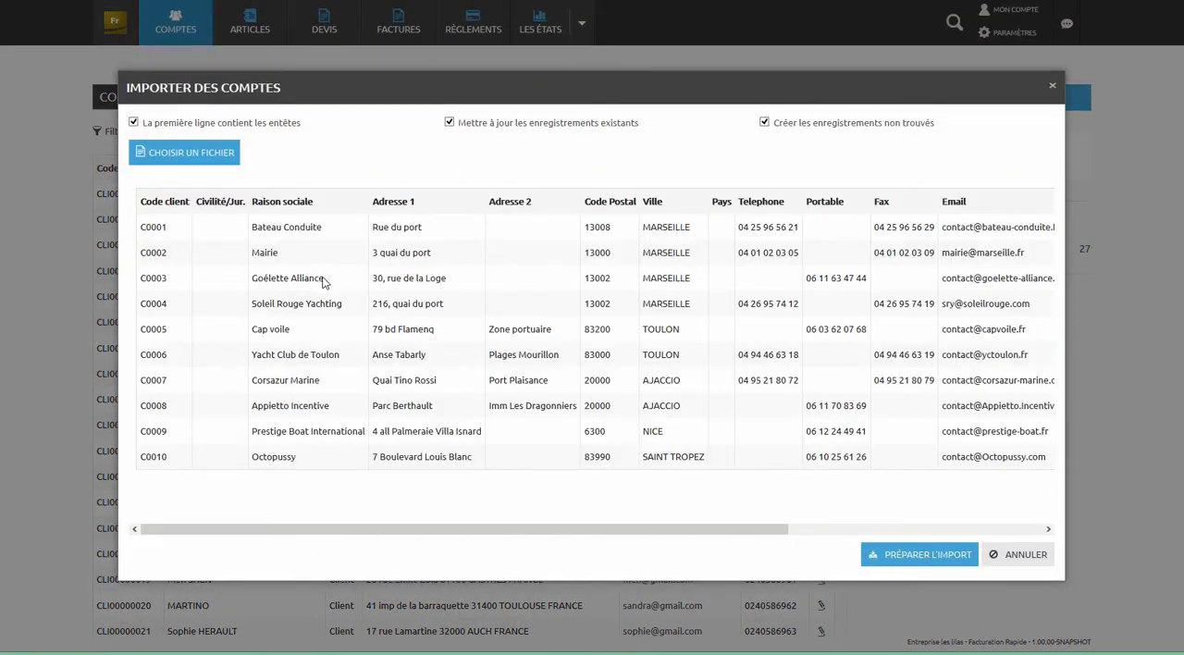
left_click(924, 558)
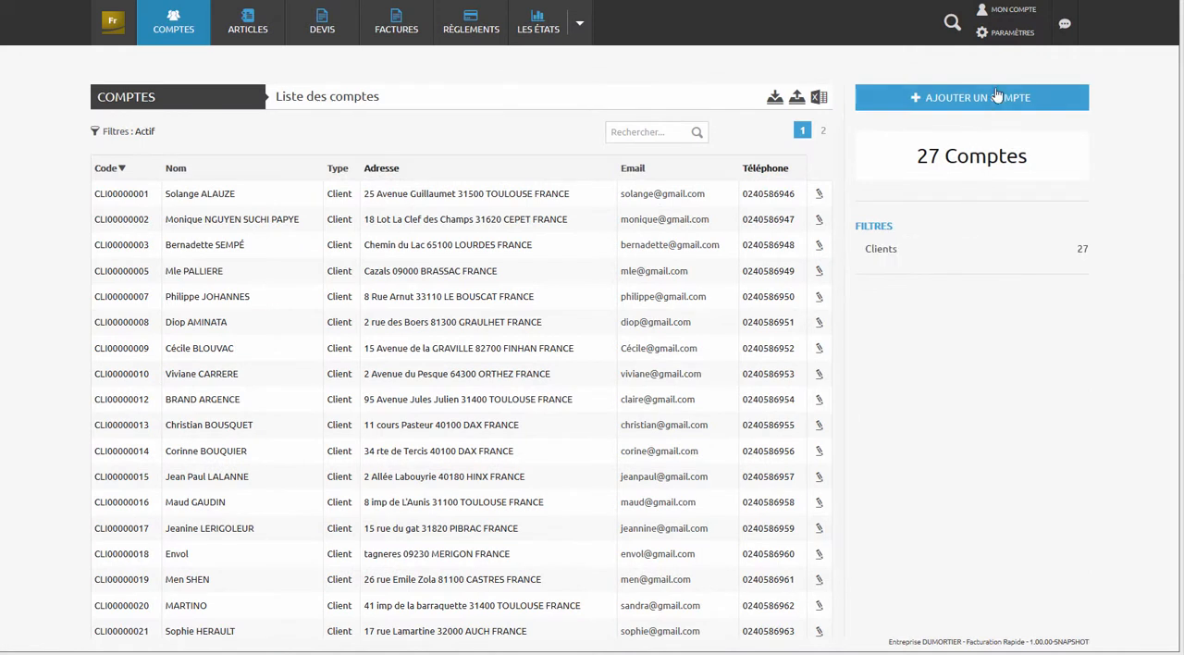
- Open an account form, review its Adresses, Informations comptables and Banques sections, and start adding a bank
left_click(994, 97)
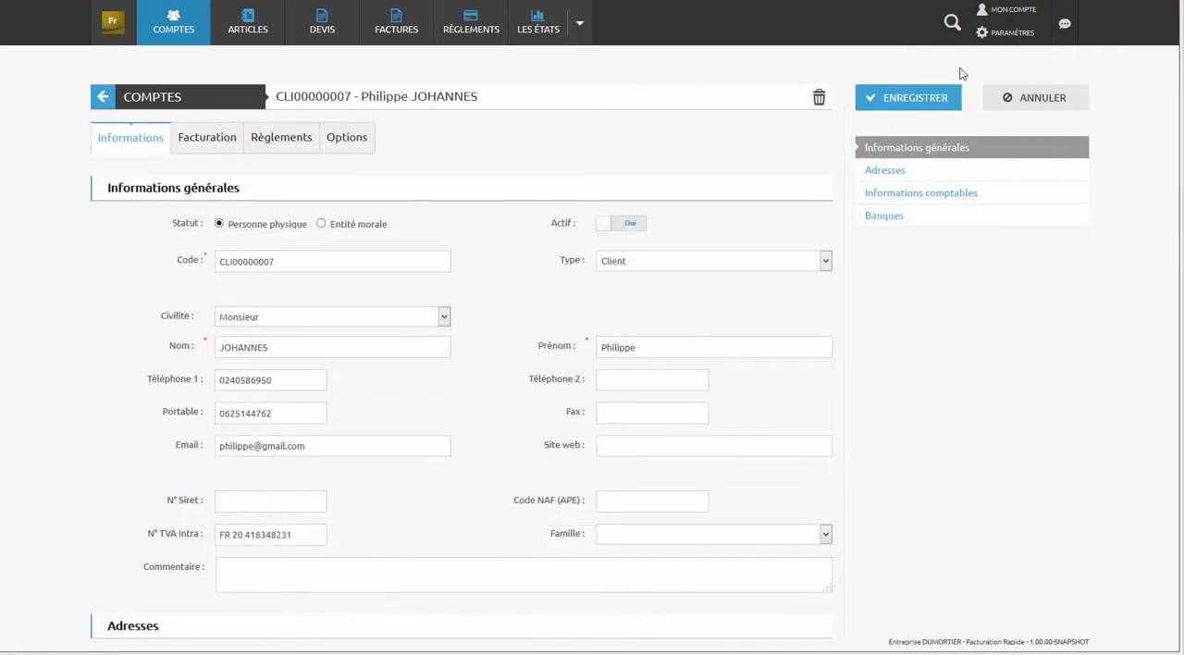
left_click(888, 171)
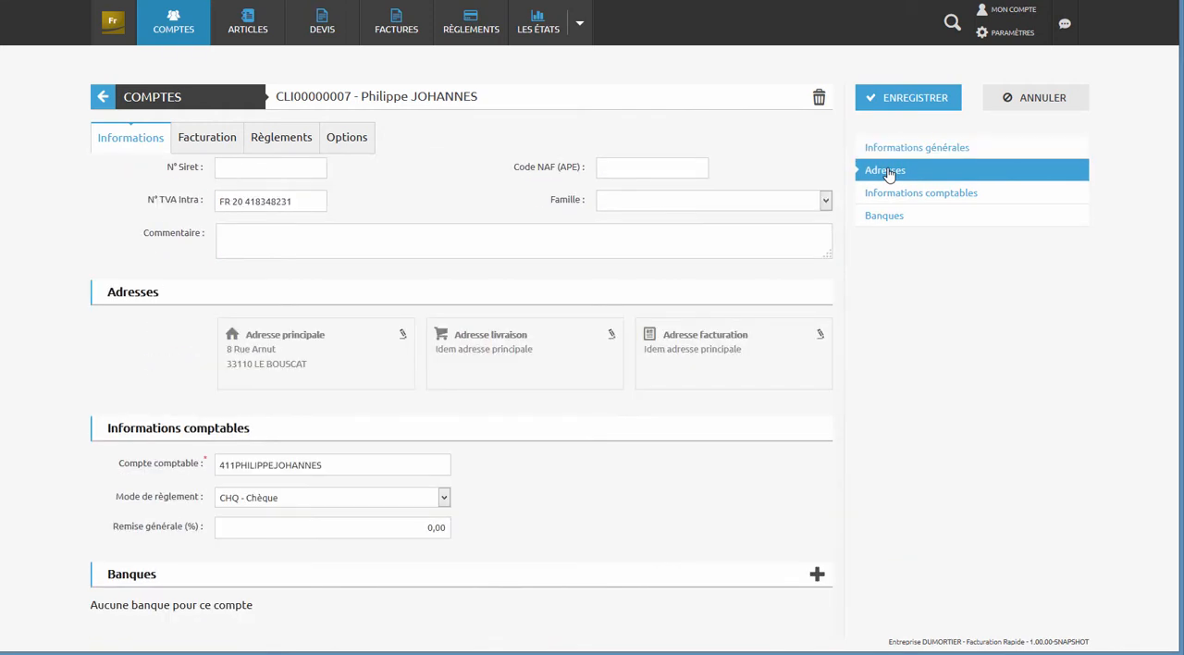
left_click(891, 194)
left_click(889, 215)
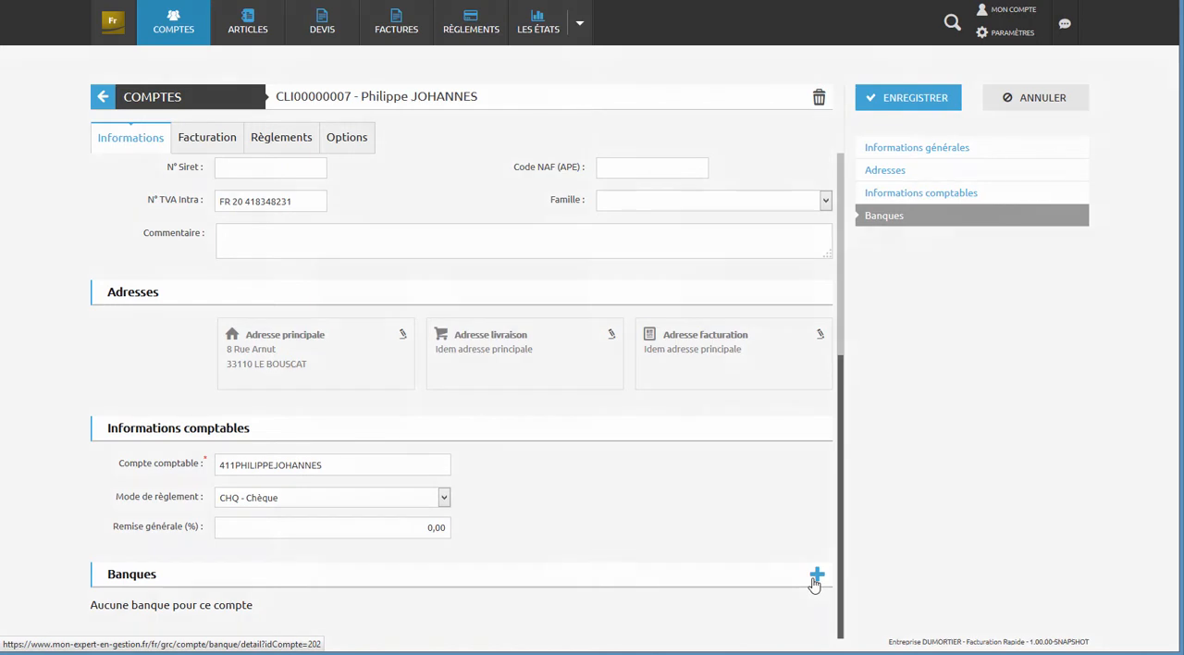
left_click(815, 577)
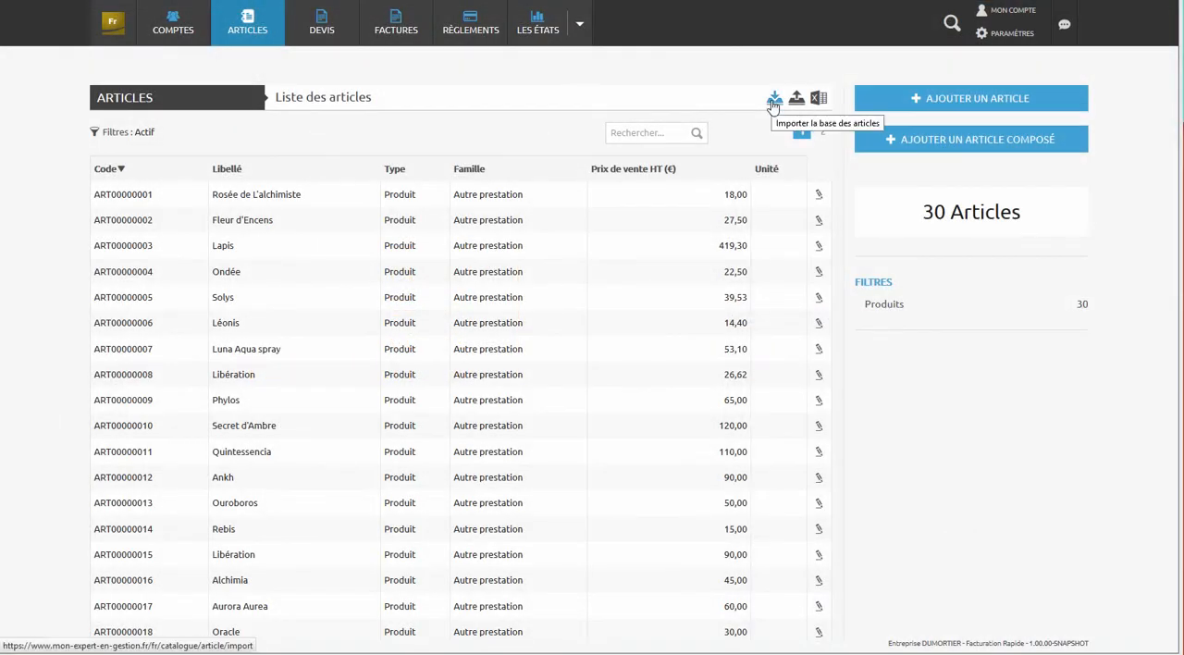
- Load the article file into the simple articles import and prepare the import with header row, update and create options enabled
left_click(774, 99)
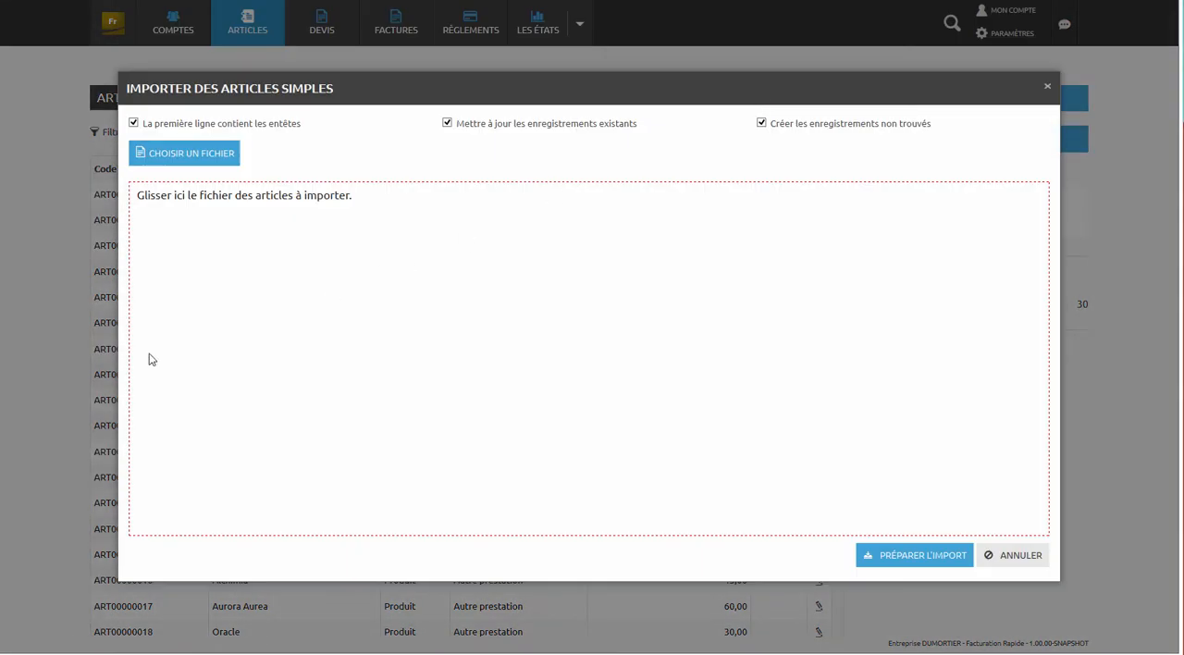
left_click_drag(1182, 361, 437, 365)
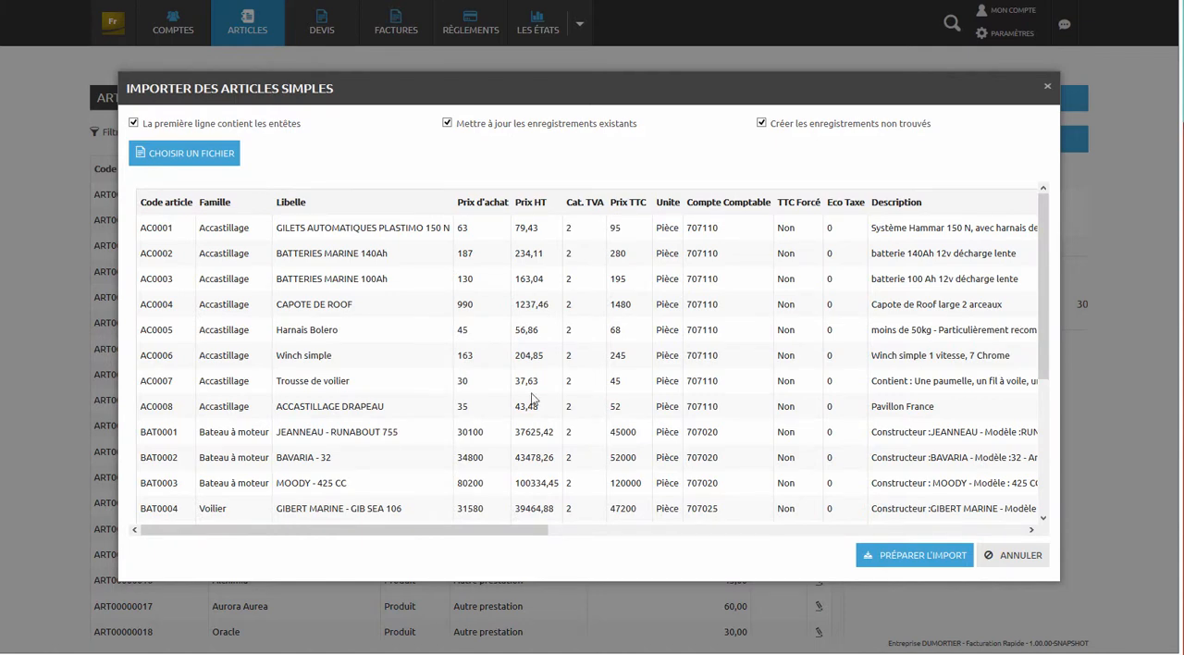
left_click(948, 570)
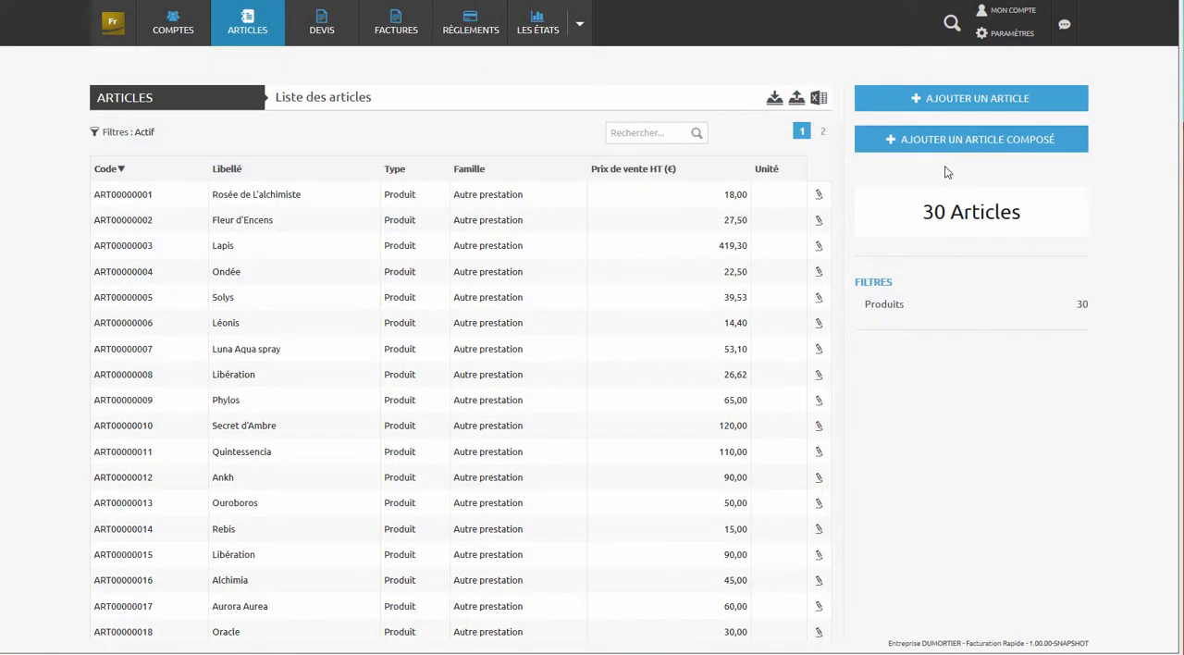
- Start a new product article with the label Diasolys in the family Autre prestation
left_click(976, 104)
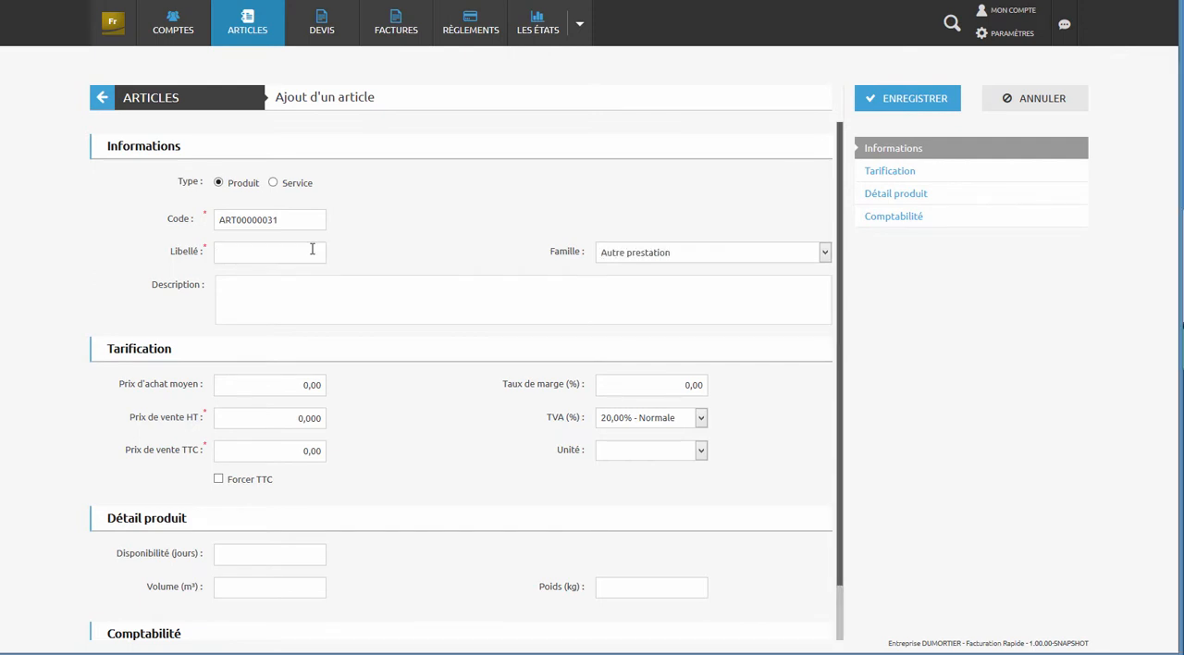
left_click(313, 250)
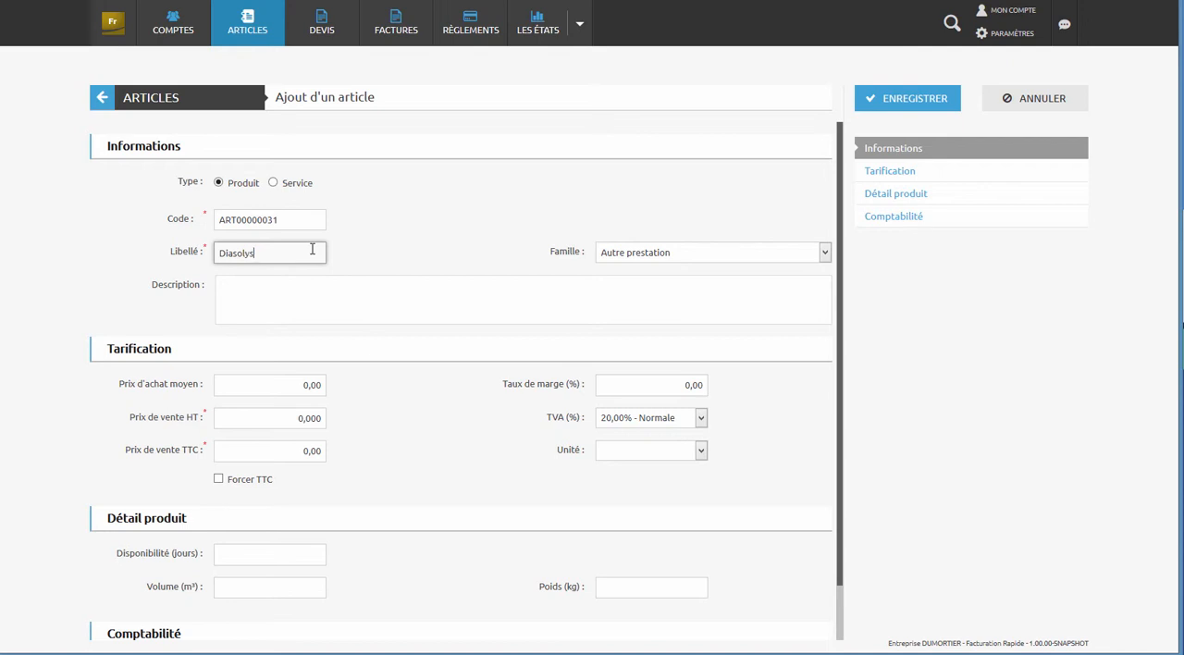
key("Tab")
key("Tab")
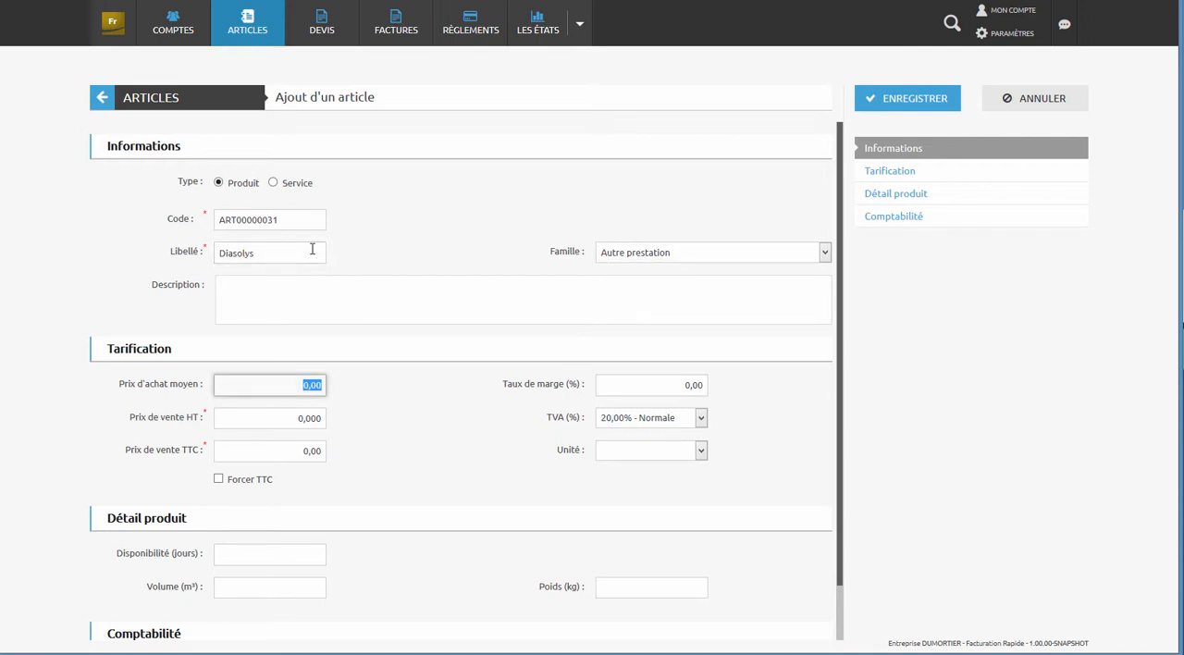
- Set the new article's average purchase price to 50 and its margin rate to 20%
type("50")
key("Tab")
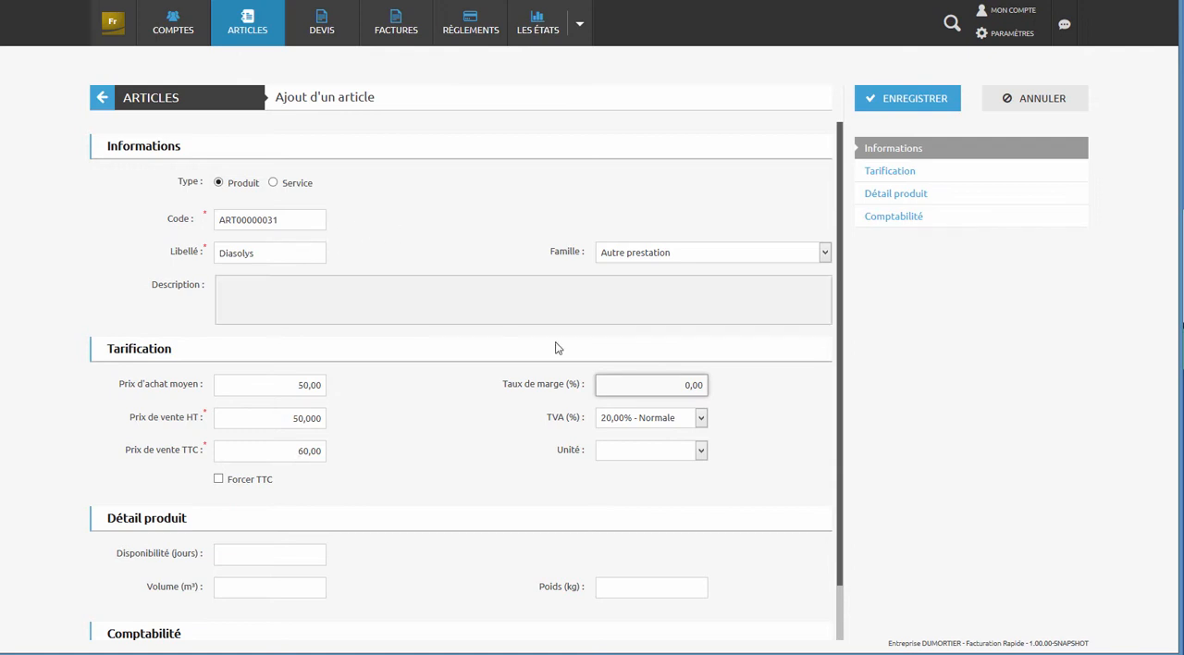
left_click(676, 391)
type("2")
key("Tab")
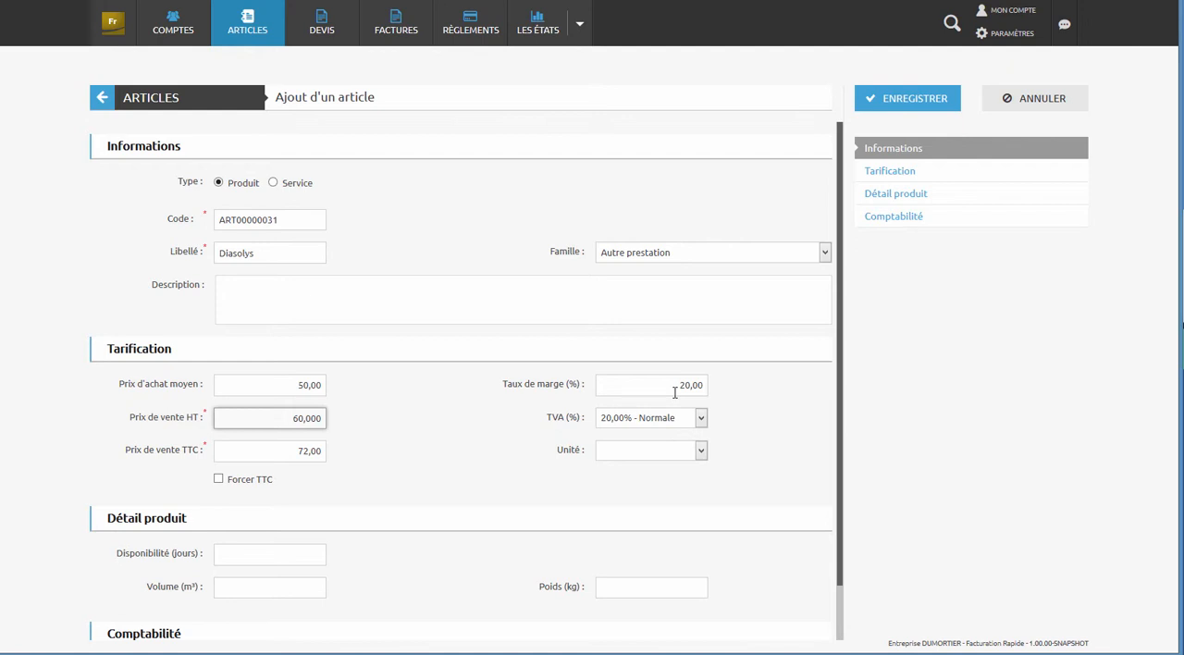
- Assign the accounting account 707000 - Négoce / commerce to the Diasolys article and save it
left_click(879, 220)
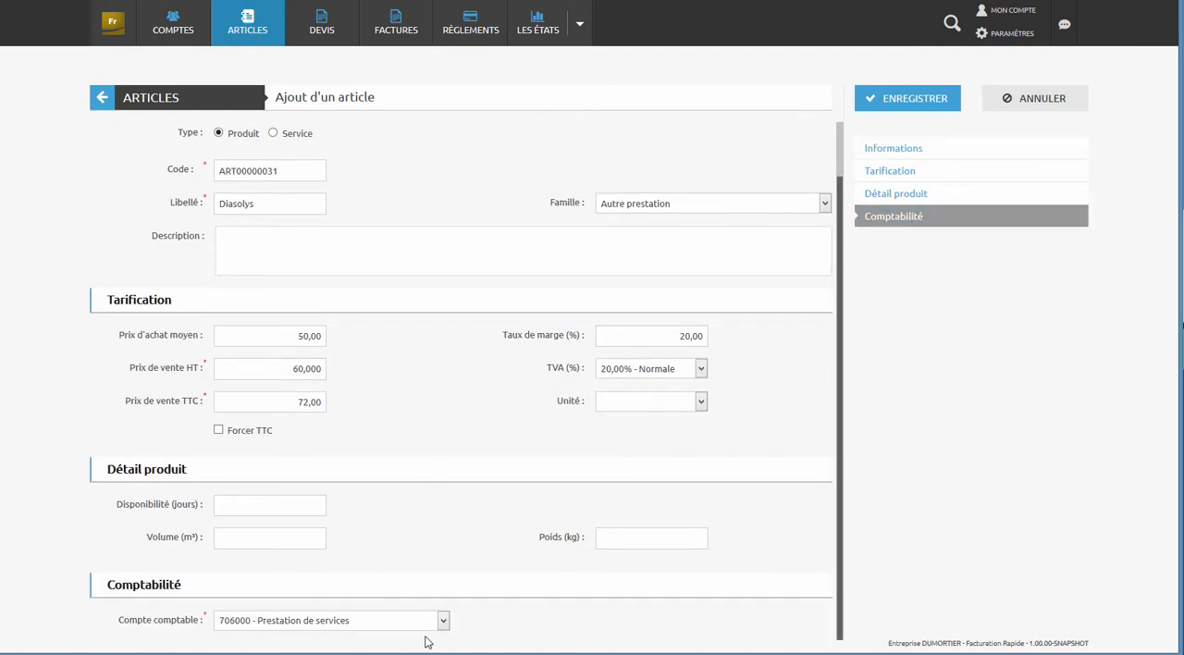
left_click(442, 619)
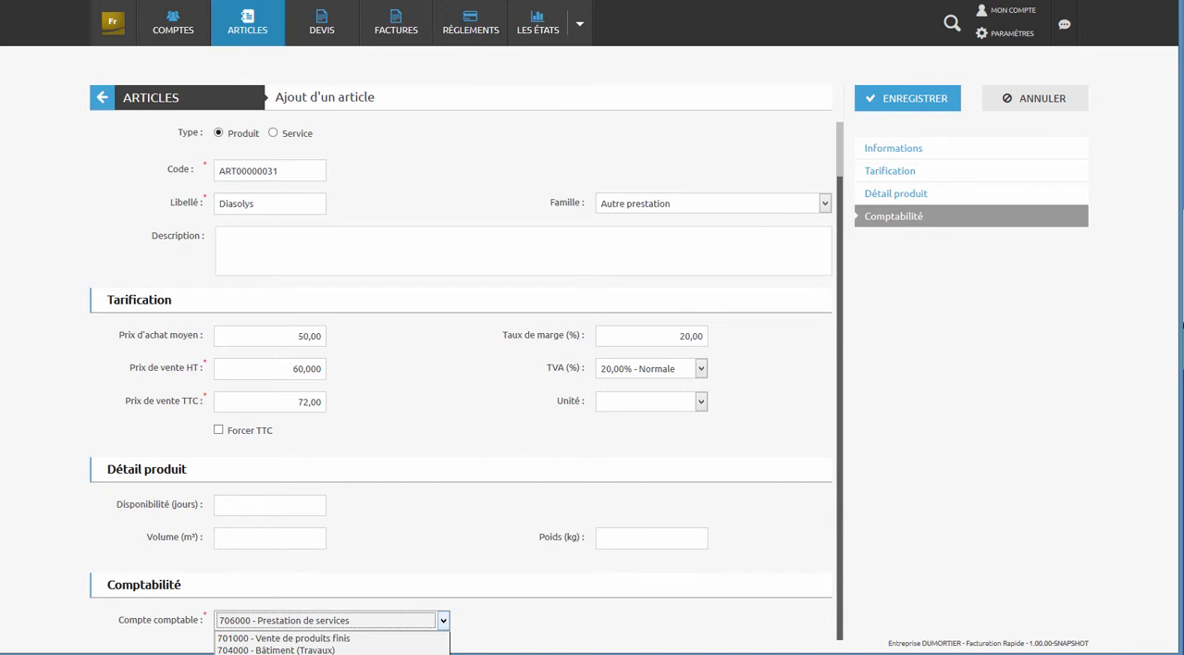
left_click(370, 654)
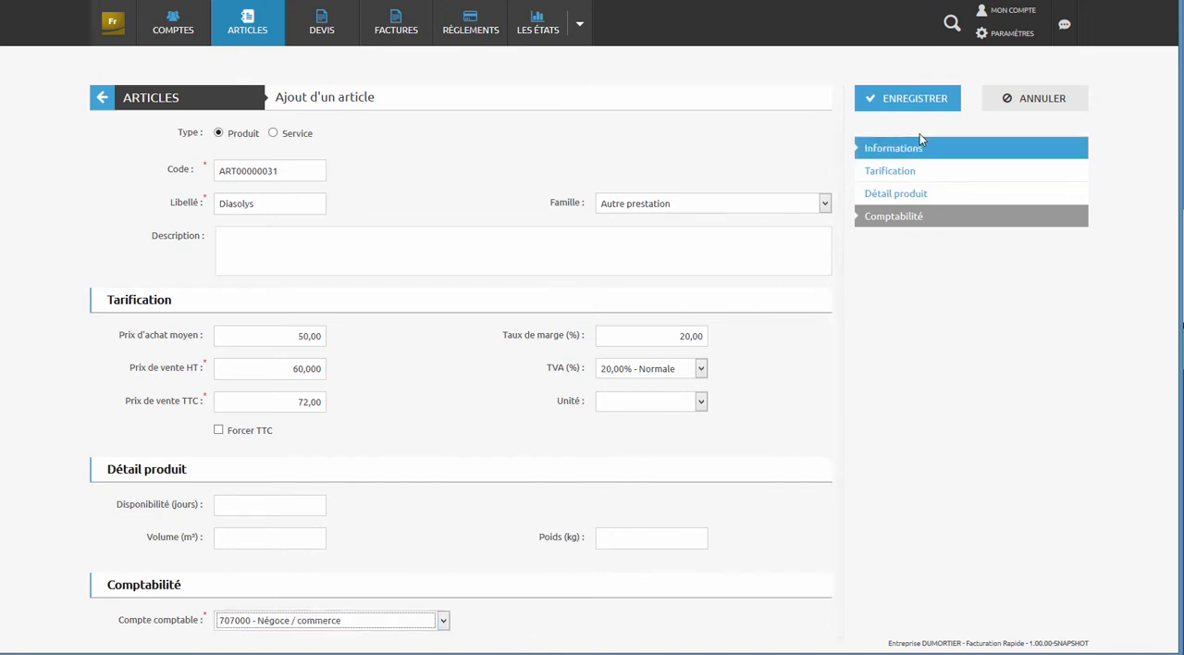
left_click(925, 100)
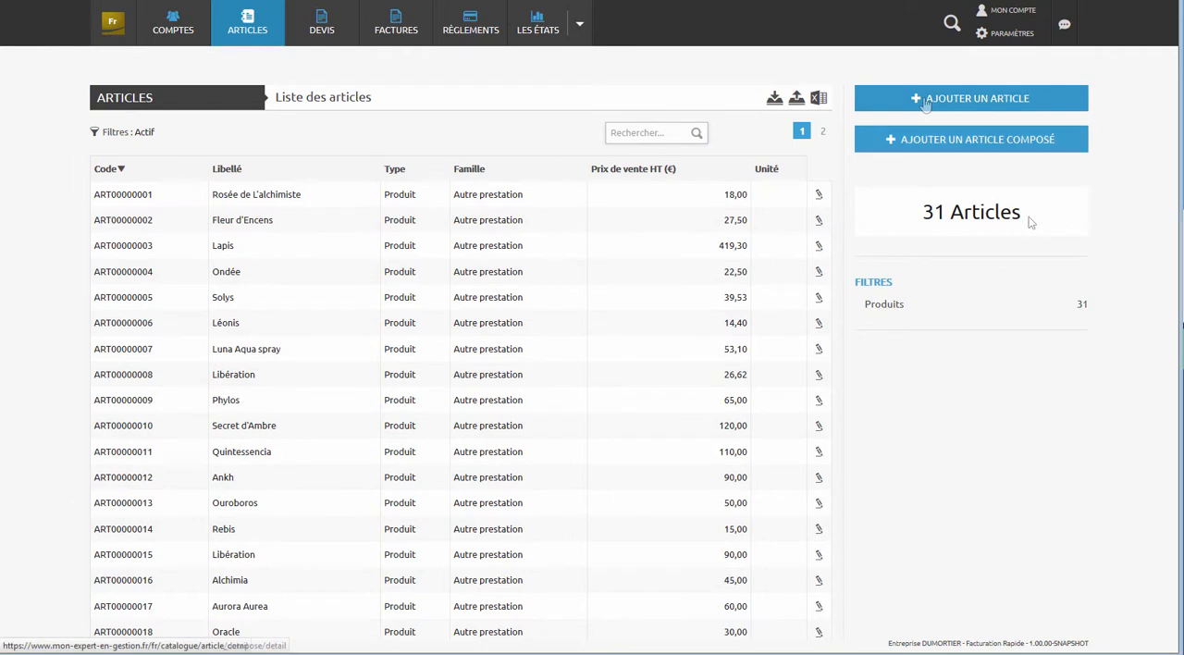
- Start a new composed article labelled composition prestige in the family Prestige
left_click(1025, 141)
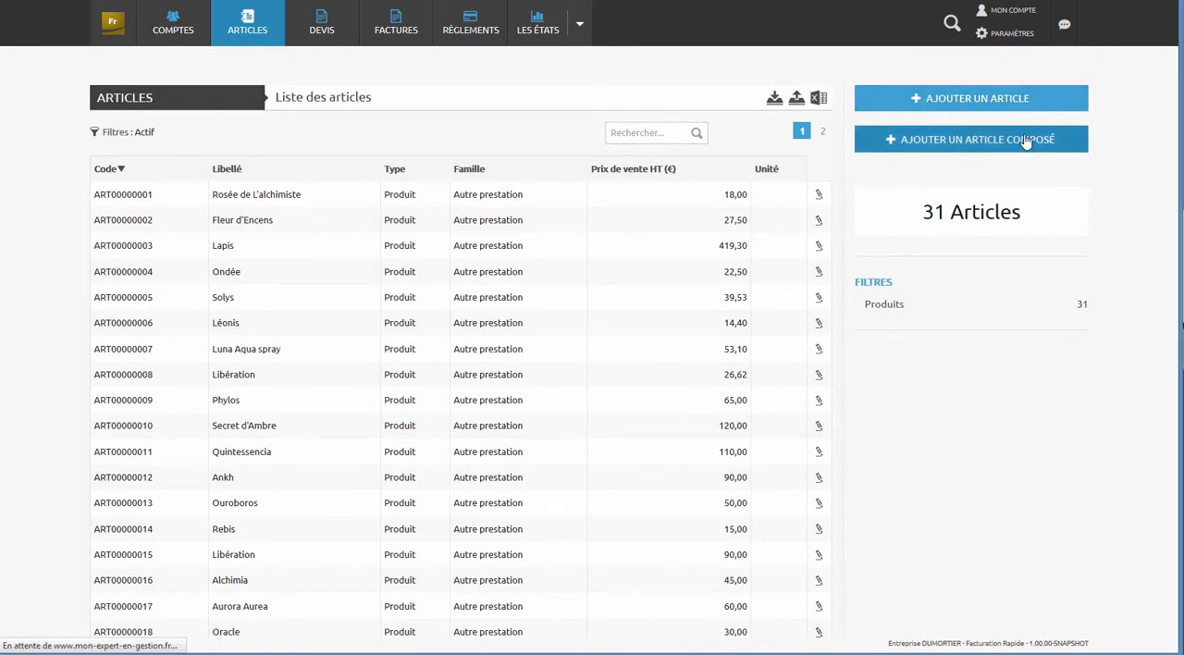
left_click(340, 223)
type("composition prestige")
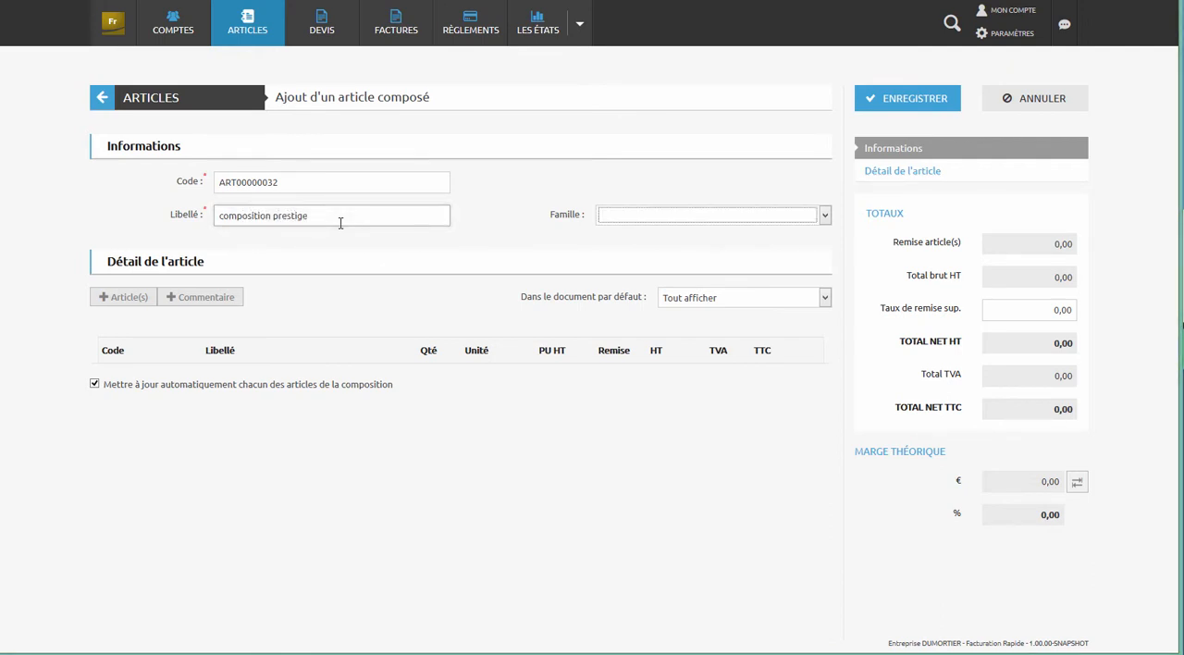
left_click(730, 215)
left_click(654, 256)
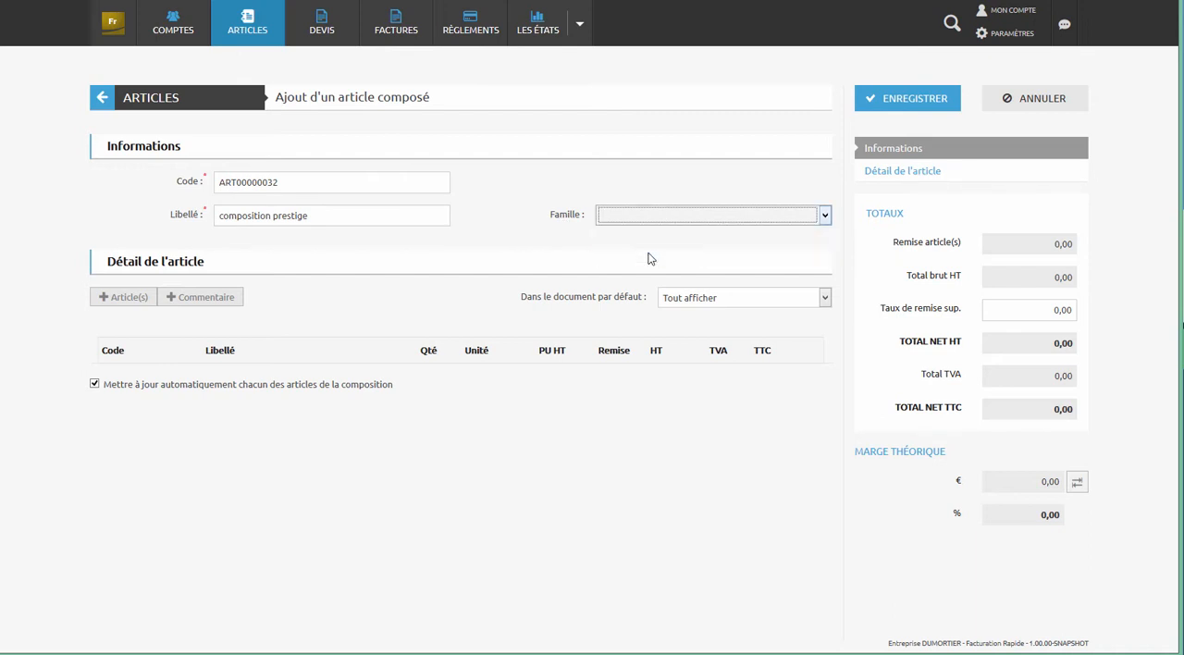
- Add the articles Quintessencia Spray buccal, Purificatis and Mineralis to the composed article
left_click(126, 297)
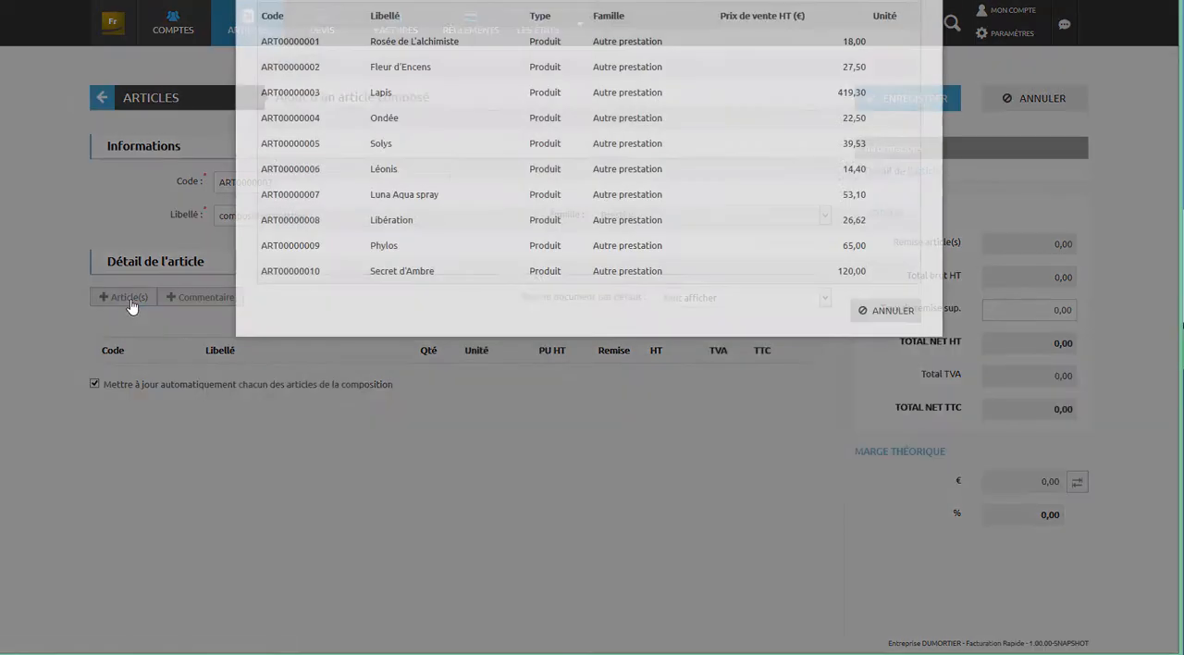
left_click(893, 128)
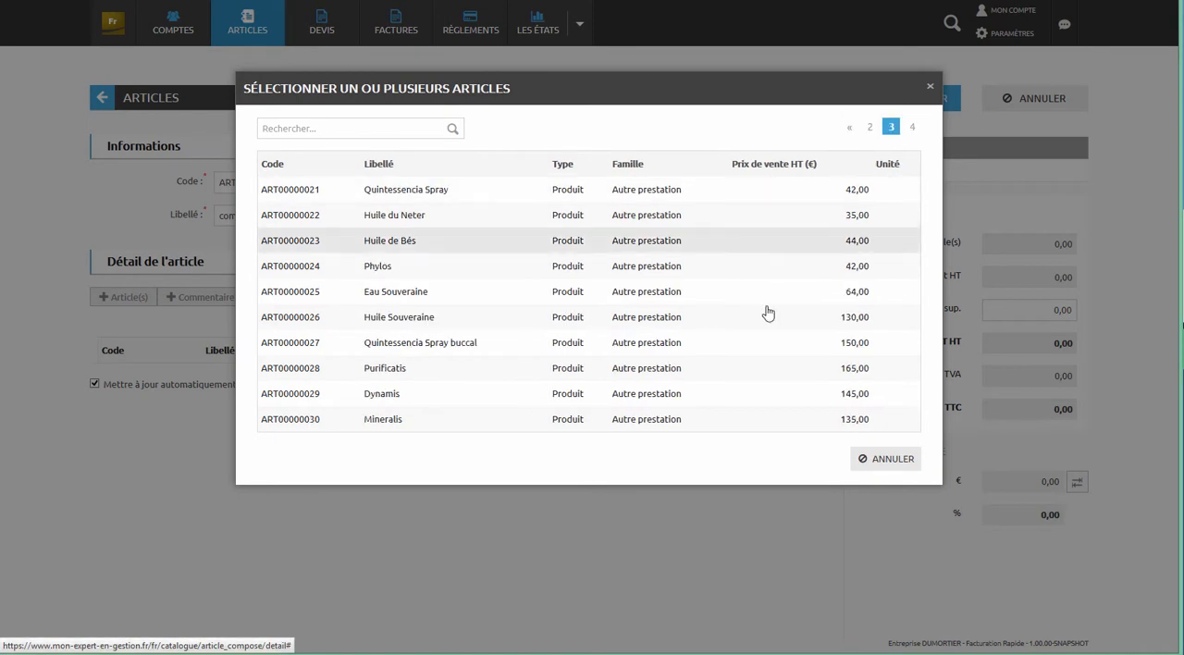
left_click(747, 349)
left_click(736, 370)
left_click(710, 426)
left_click(789, 460)
- Set the quantities of Quintessencia Spray buccal and Purificatis to 10 each in the composition
left_click(436, 382)
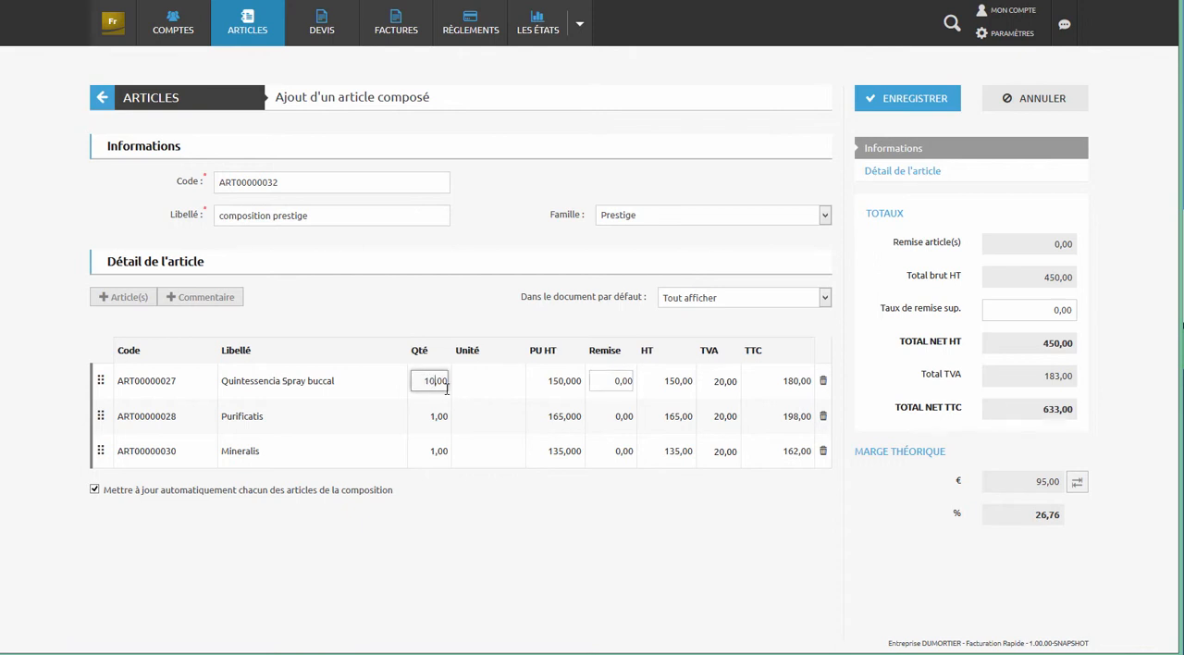
type("0")
left_click(431, 416)
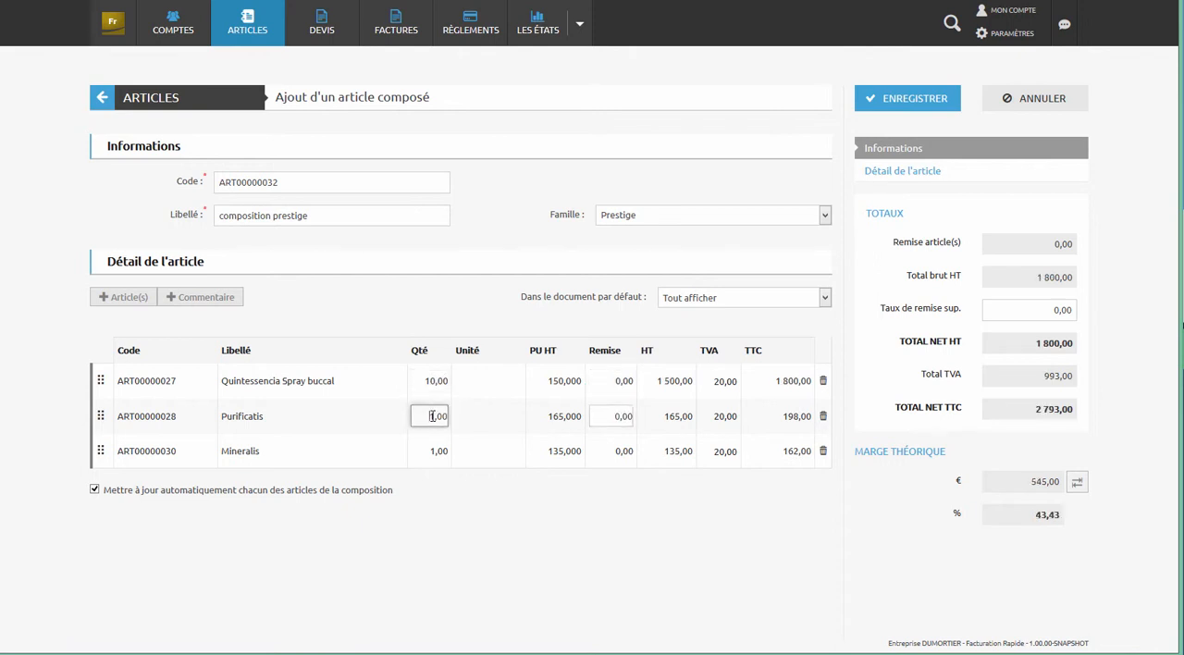
left_click_drag(430, 417, 436, 418)
type("10")
key("Tab")
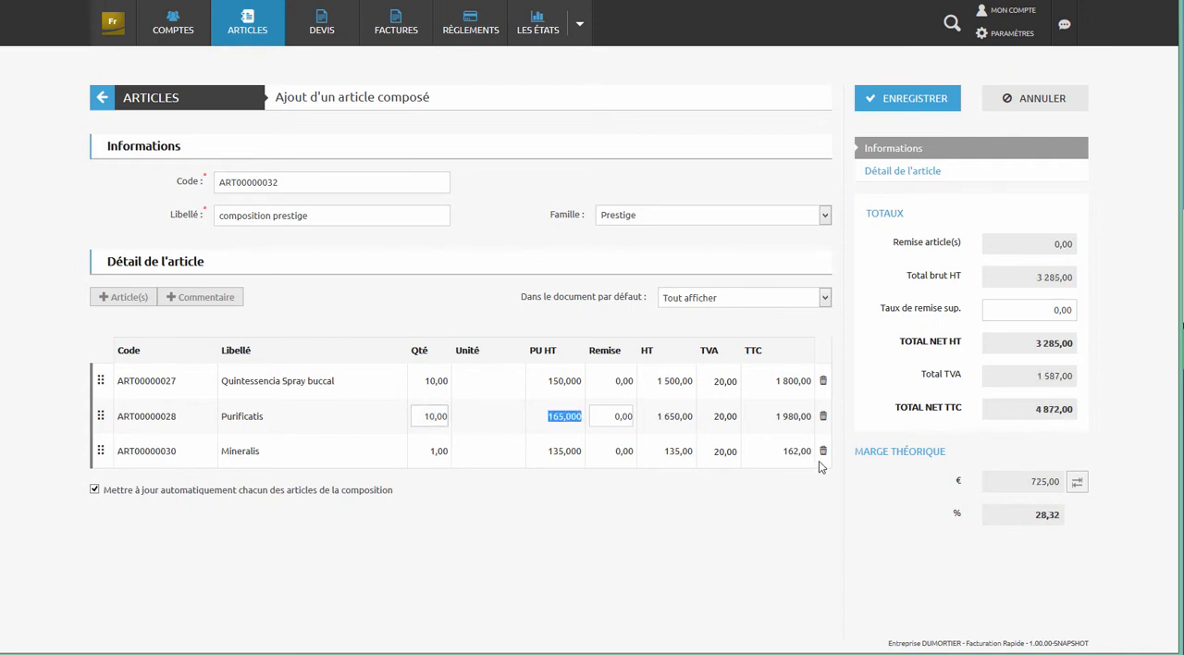
- Set the composed article's additional discount rate to 5,00 and save the article
left_click(1024, 309)
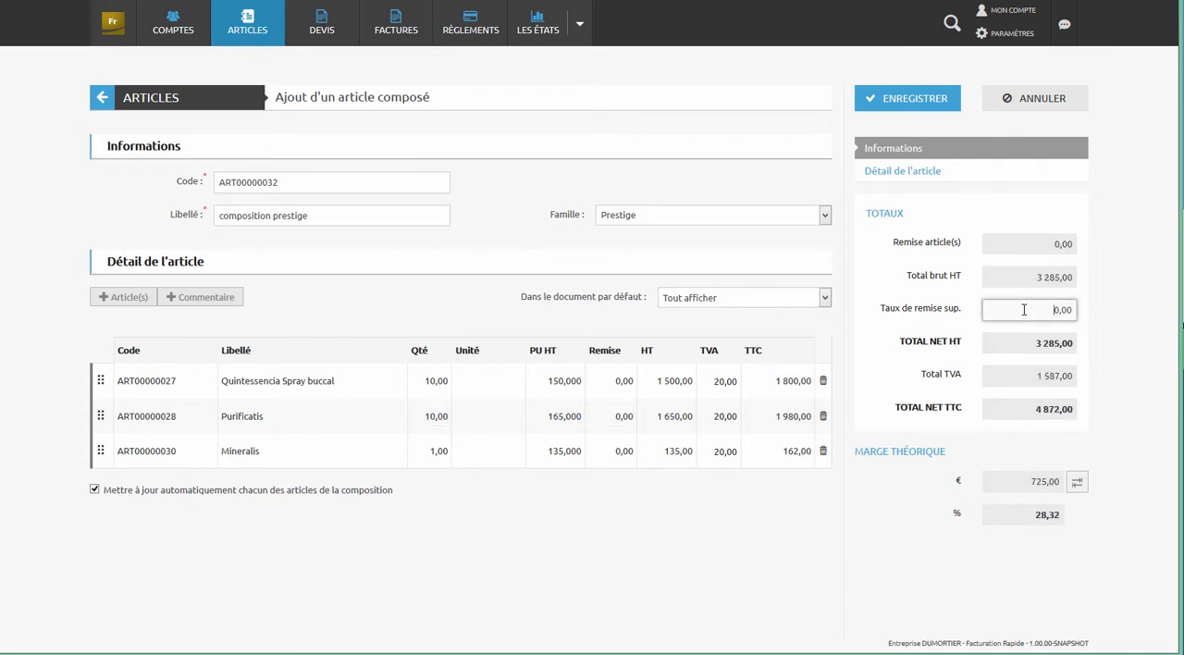
key("Tab")
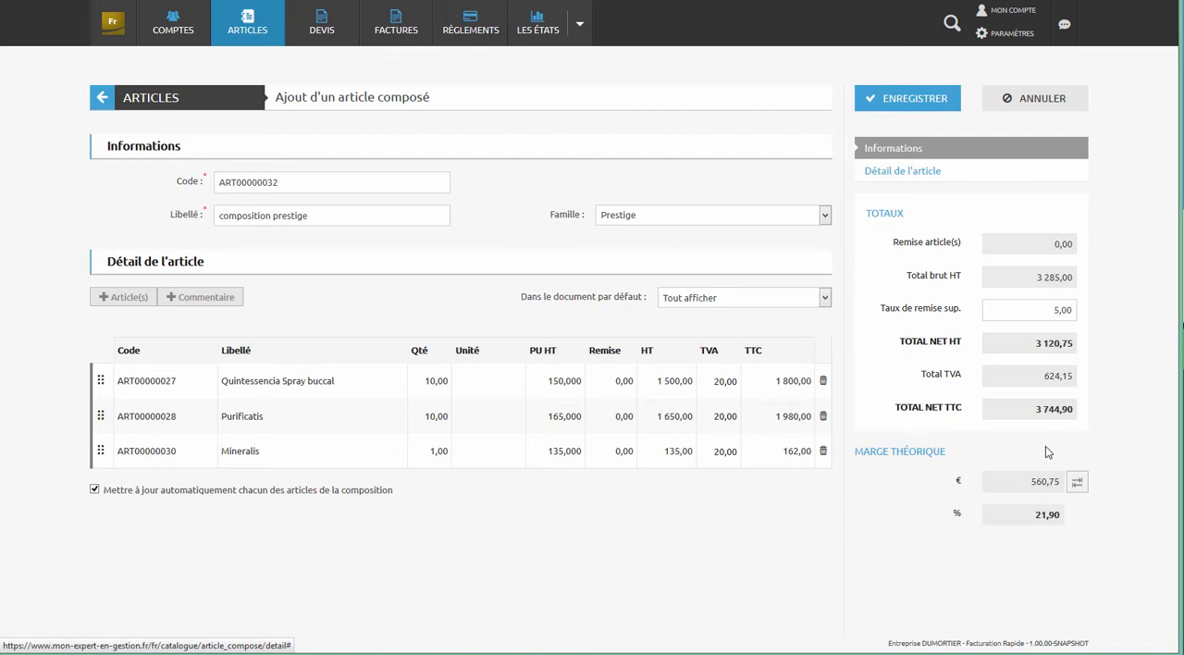
left_click(920, 99)
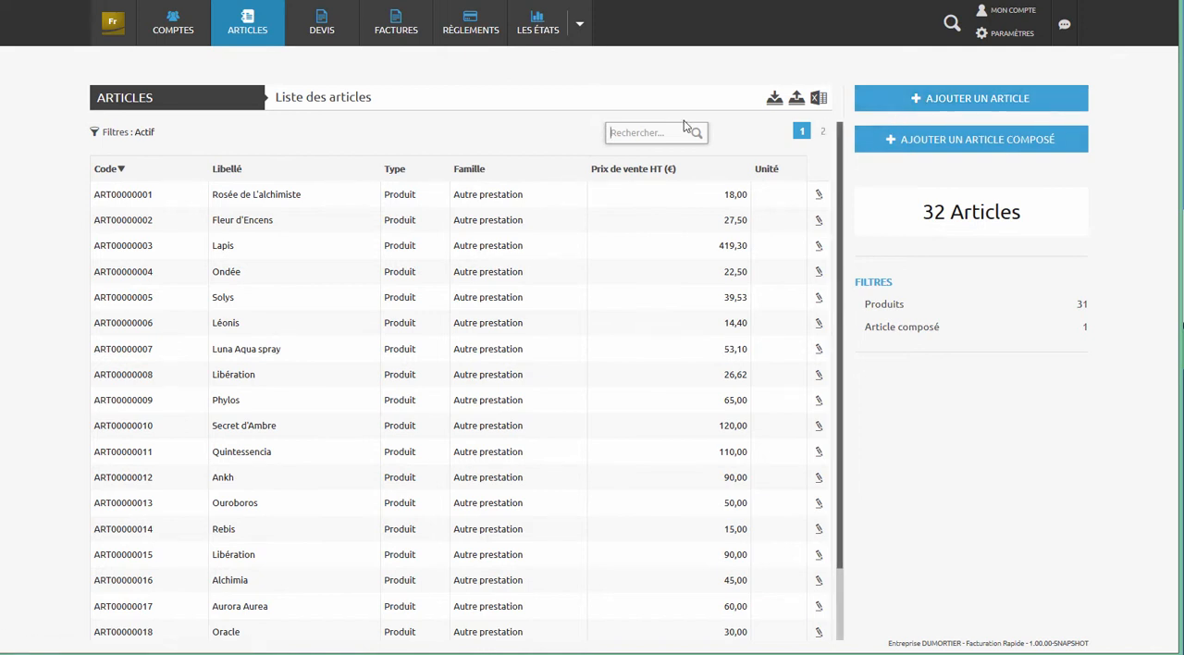
- Filter the article list to show only active composed articles
left_click(119, 136)
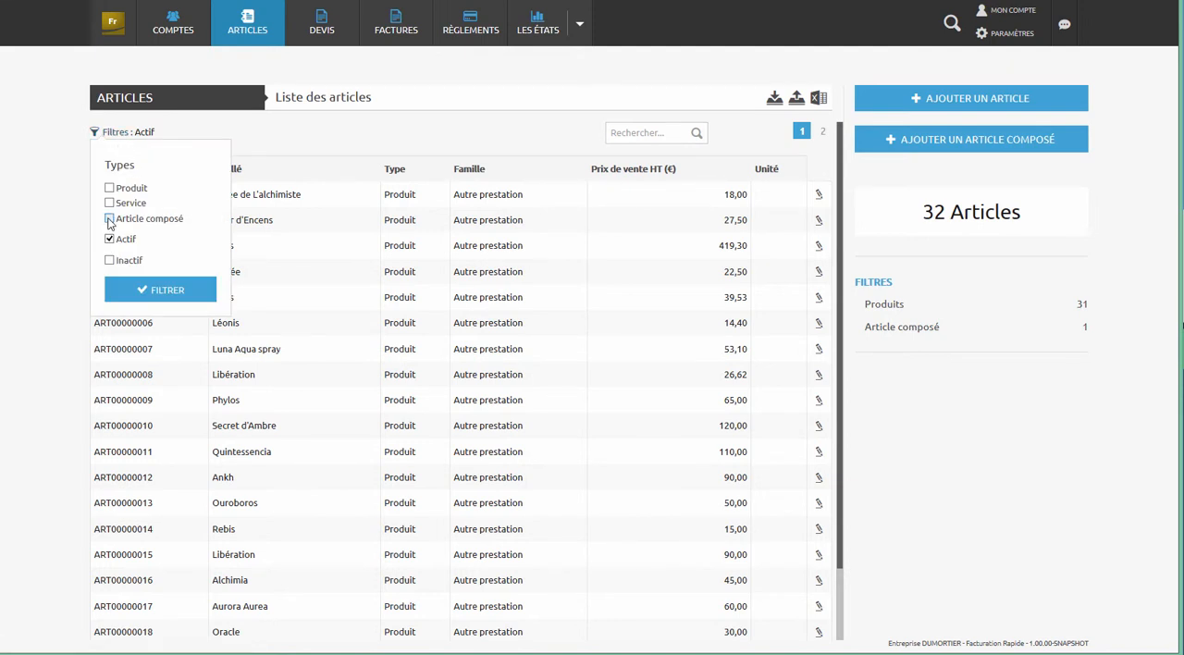
left_click(138, 293)
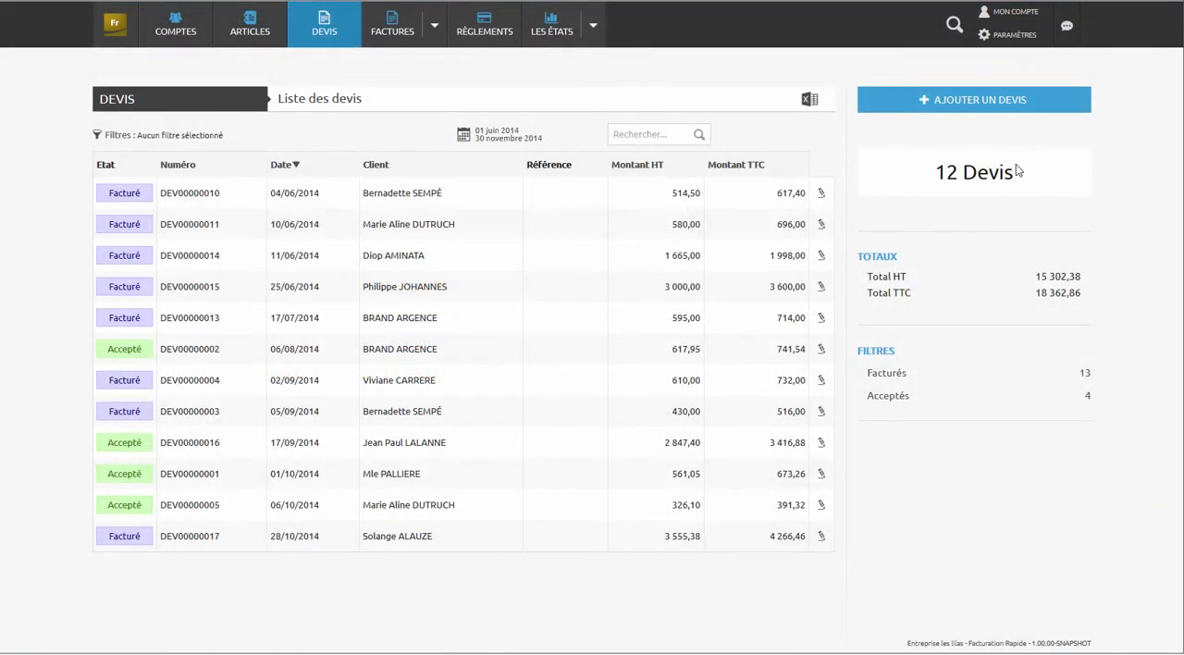
- Start a new quote and assign it to the third client account in the list
left_click(989, 114)
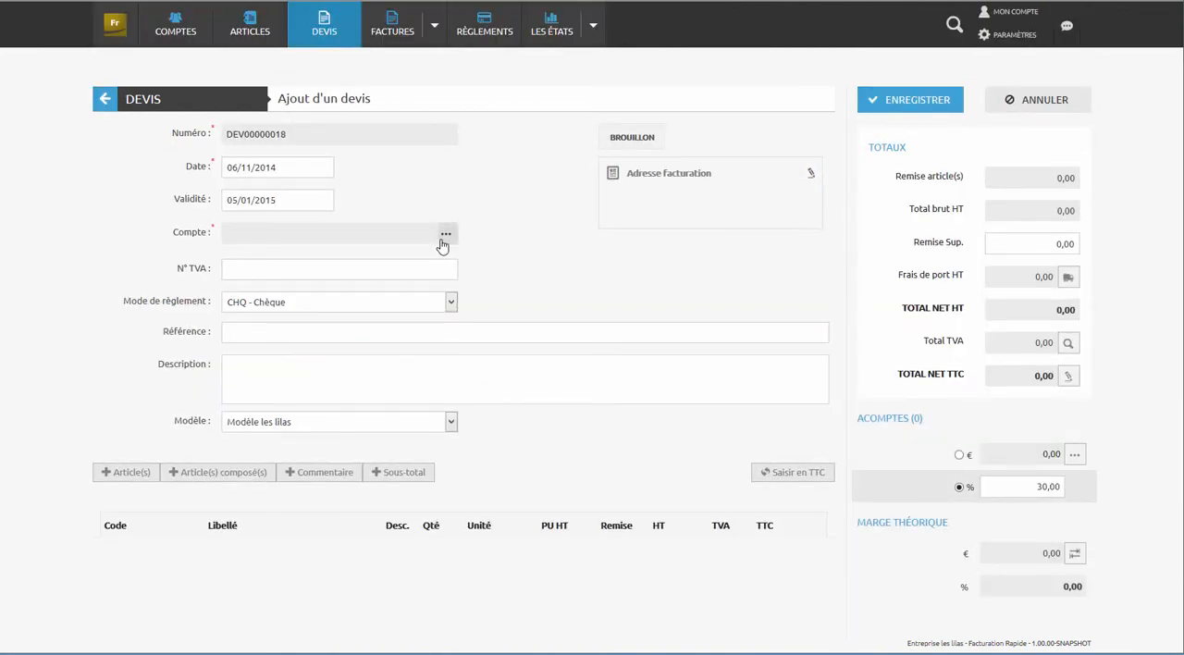
left_click(442, 236)
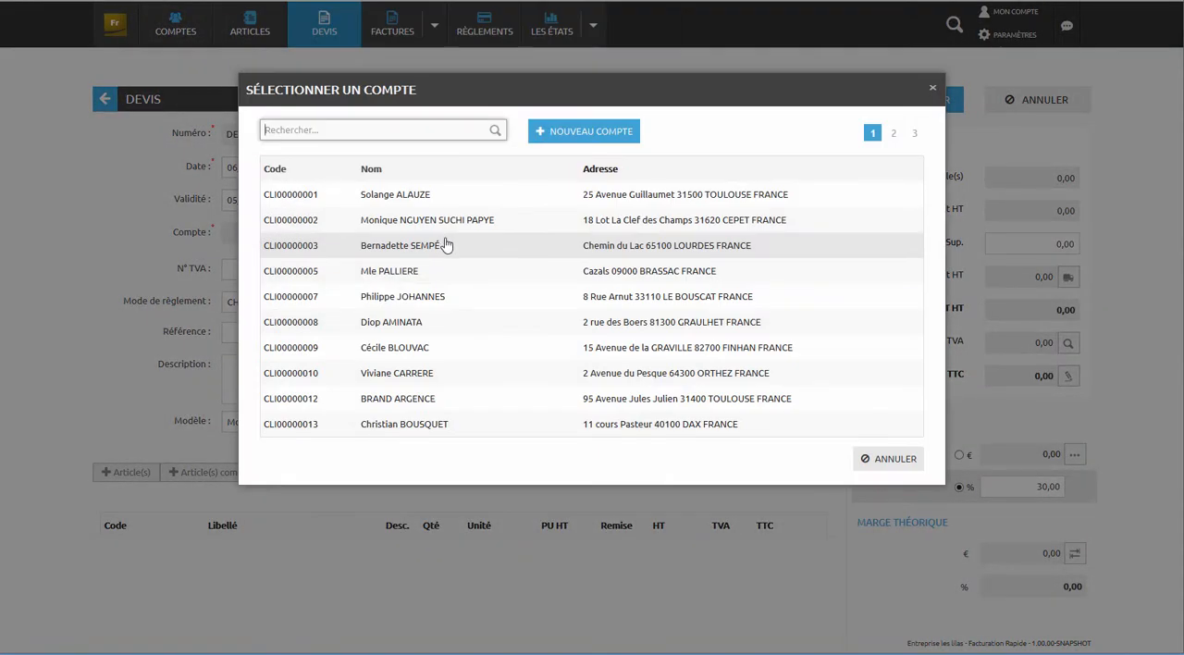
left_click(444, 244)
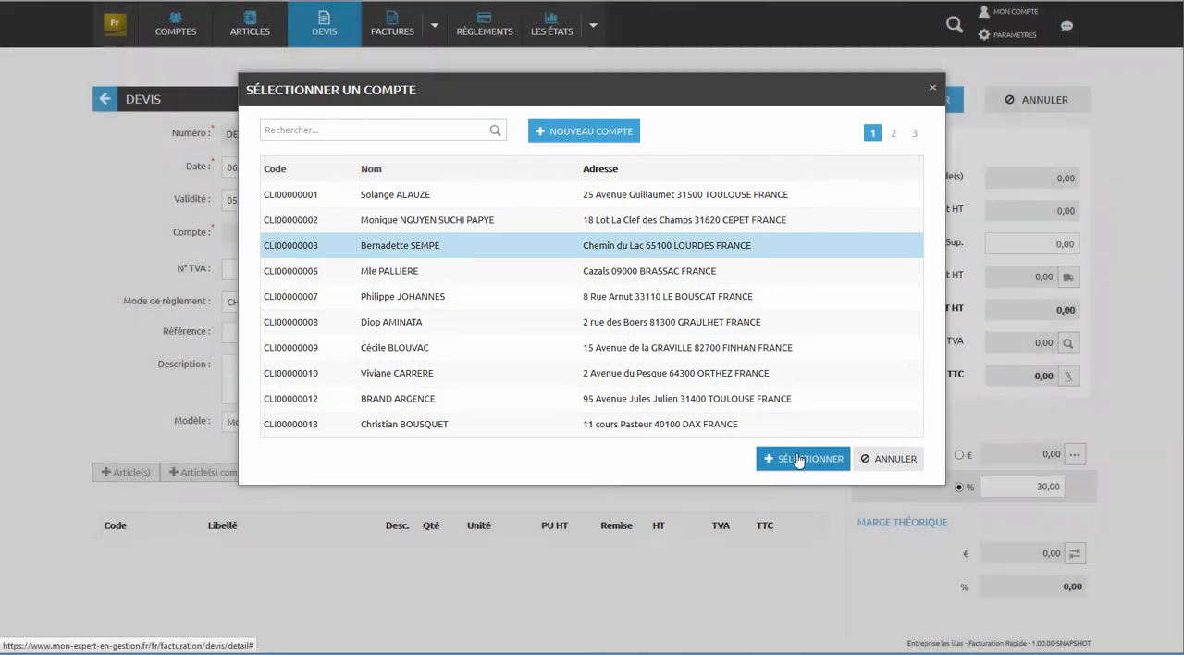
left_click(797, 458)
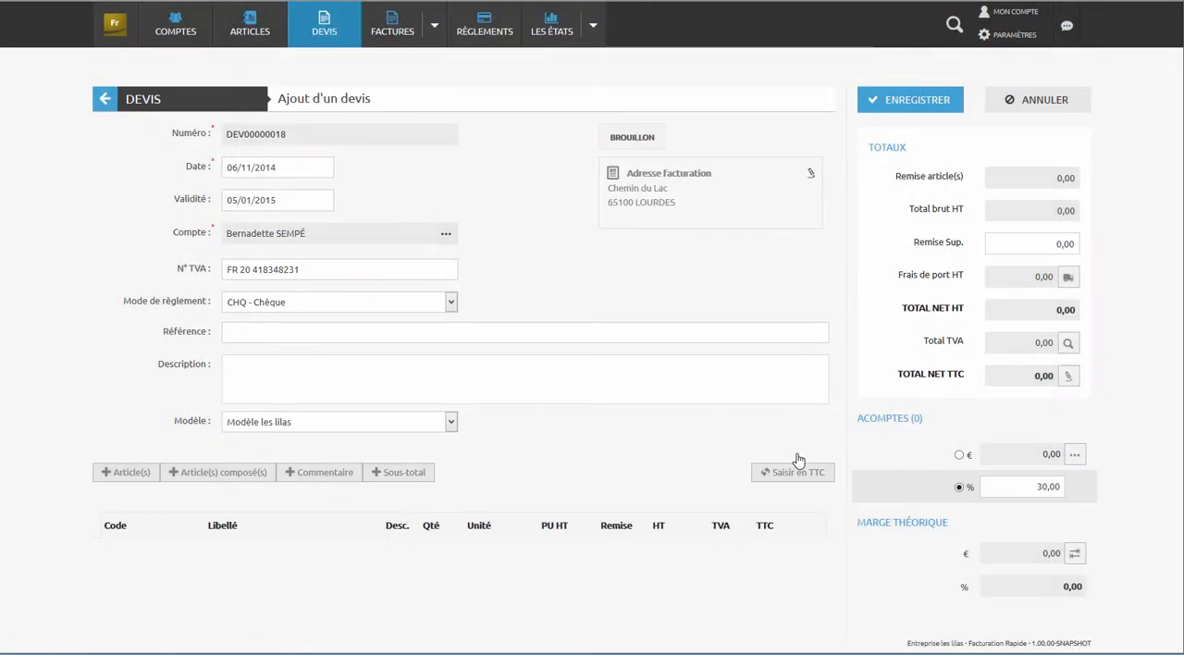
- Add the articles Ondée, Luna Aqua spray, Huile de Bés and Quintessencia Spray buccal to the quote
left_click(104, 479)
left_click(526, 346)
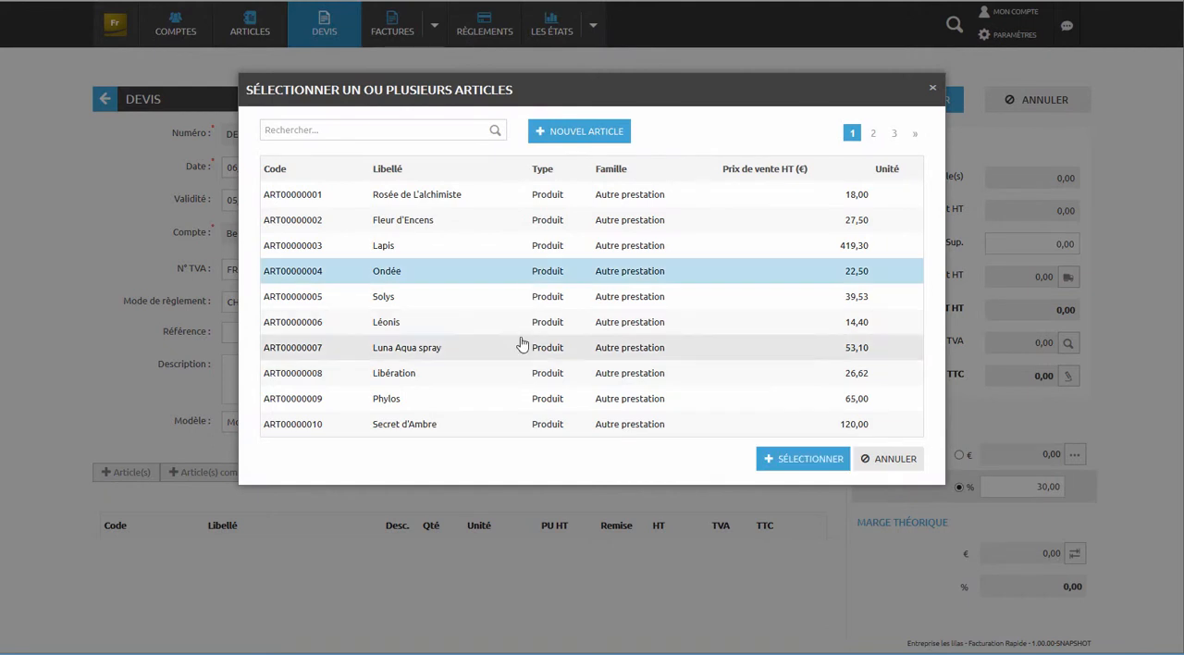
left_click(895, 135)
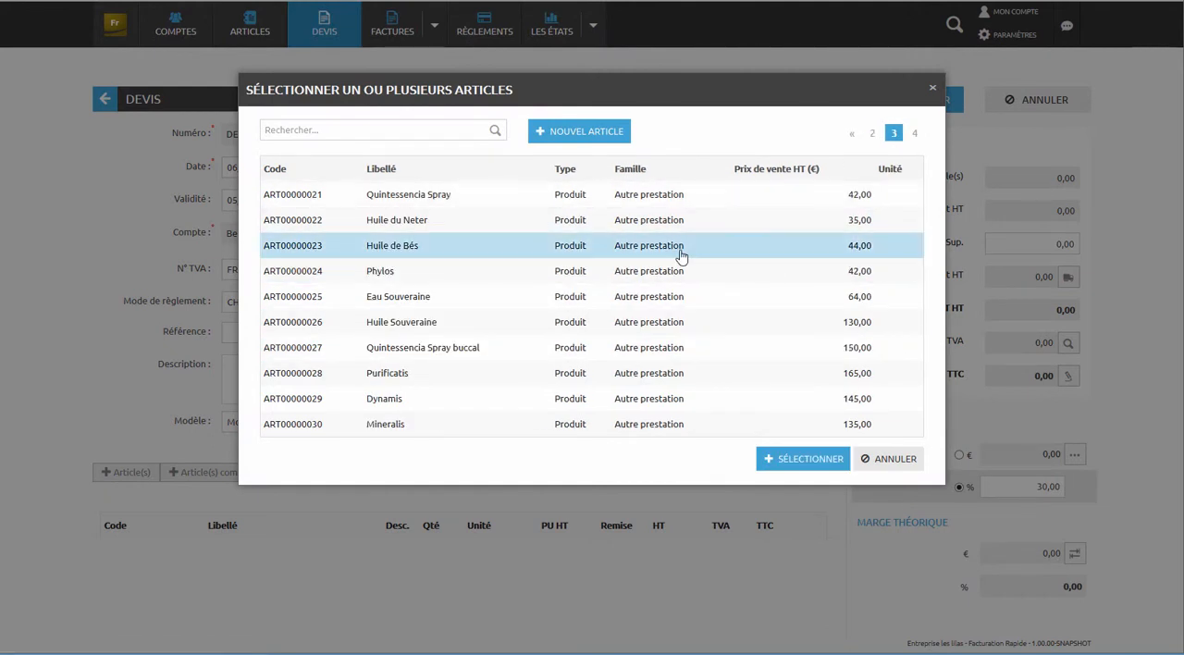
left_click(663, 350)
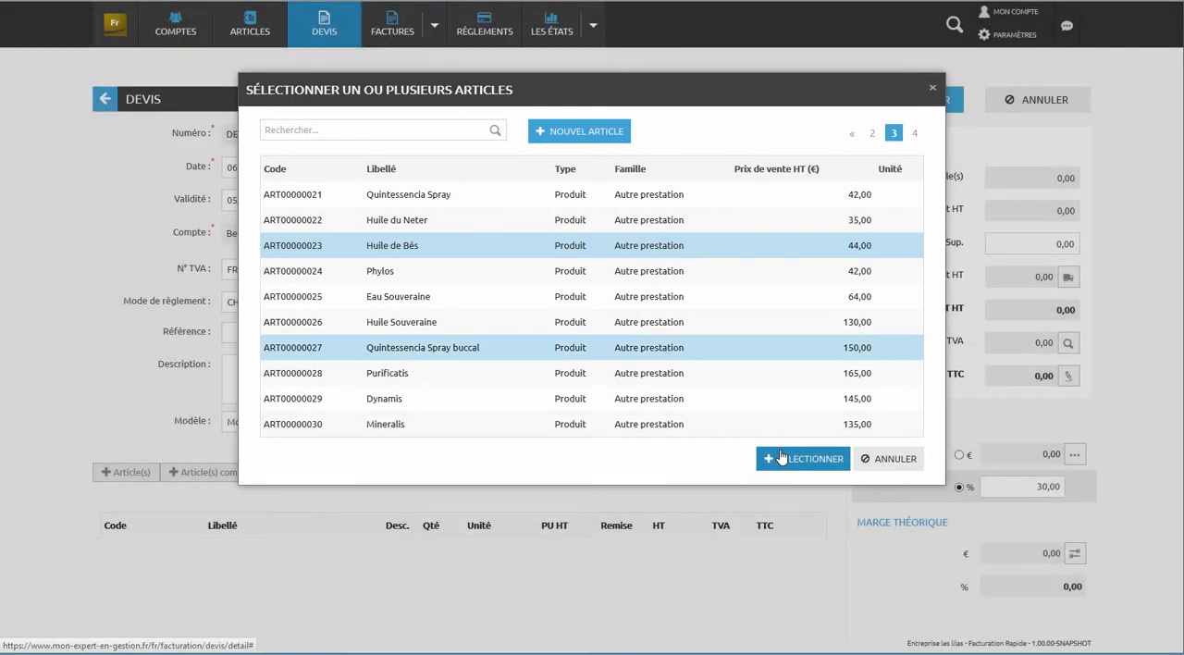
left_click(778, 449)
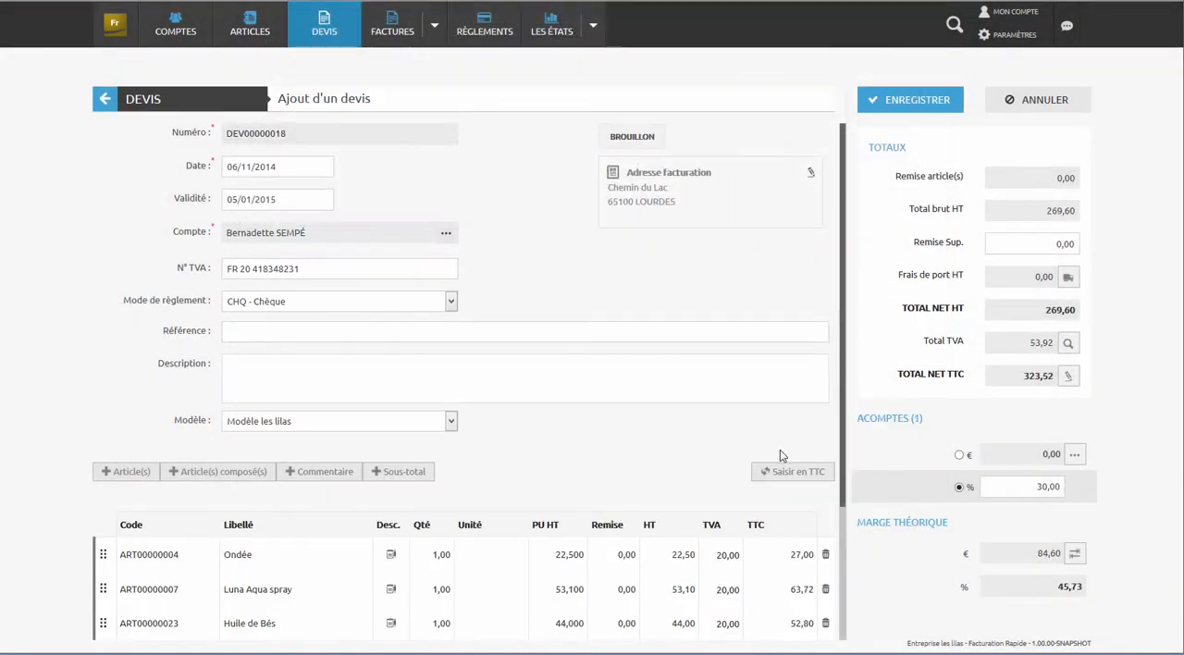
- Insert subtotals in the quote below the Luna Aqua spray and Quintessencia Spray buccal lines
scroll(783, 456, "down", 3)
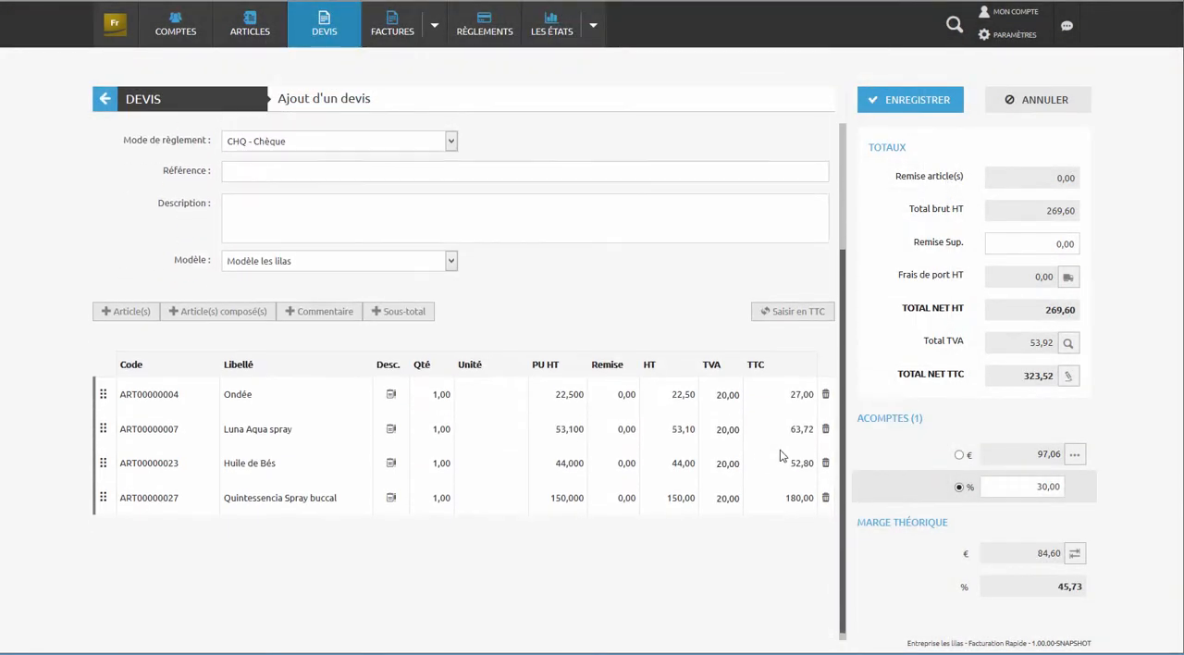
left_click(421, 314)
mouse_move(104, 531)
left_mouse_down()
mouse_move(104, 441)
mouse_move(104, 460)
left_mouse_up()
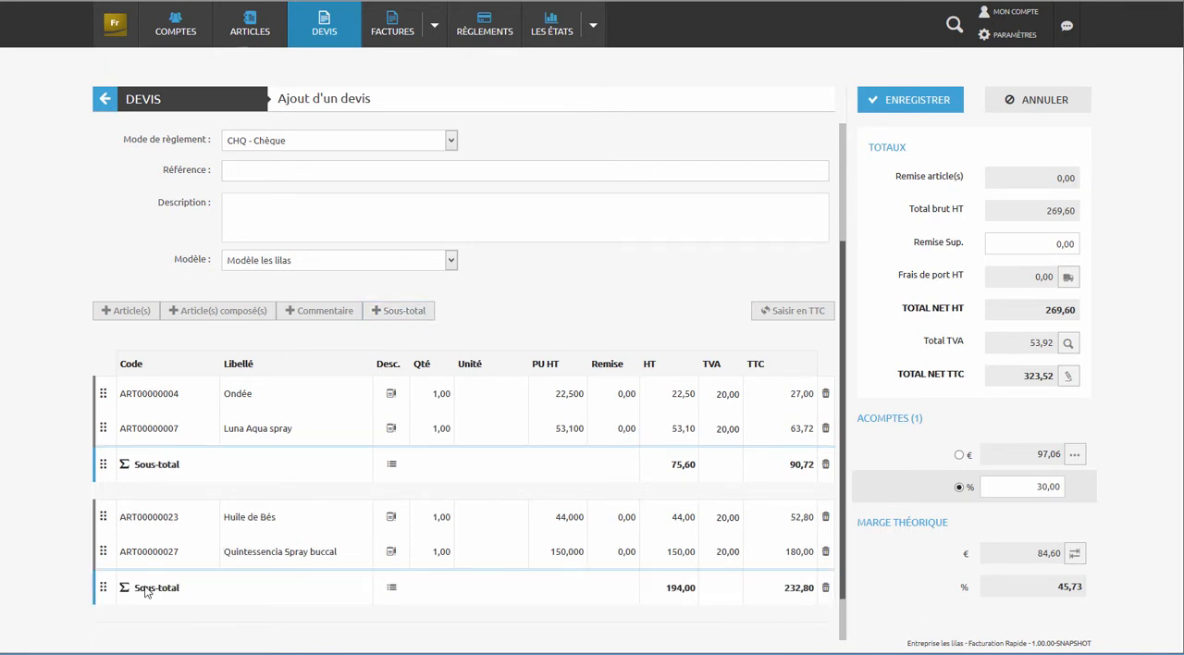
- Add the composed article composition prestige to the quote and insert a subtotal beneath it
left_click(239, 318)
left_click(597, 192)
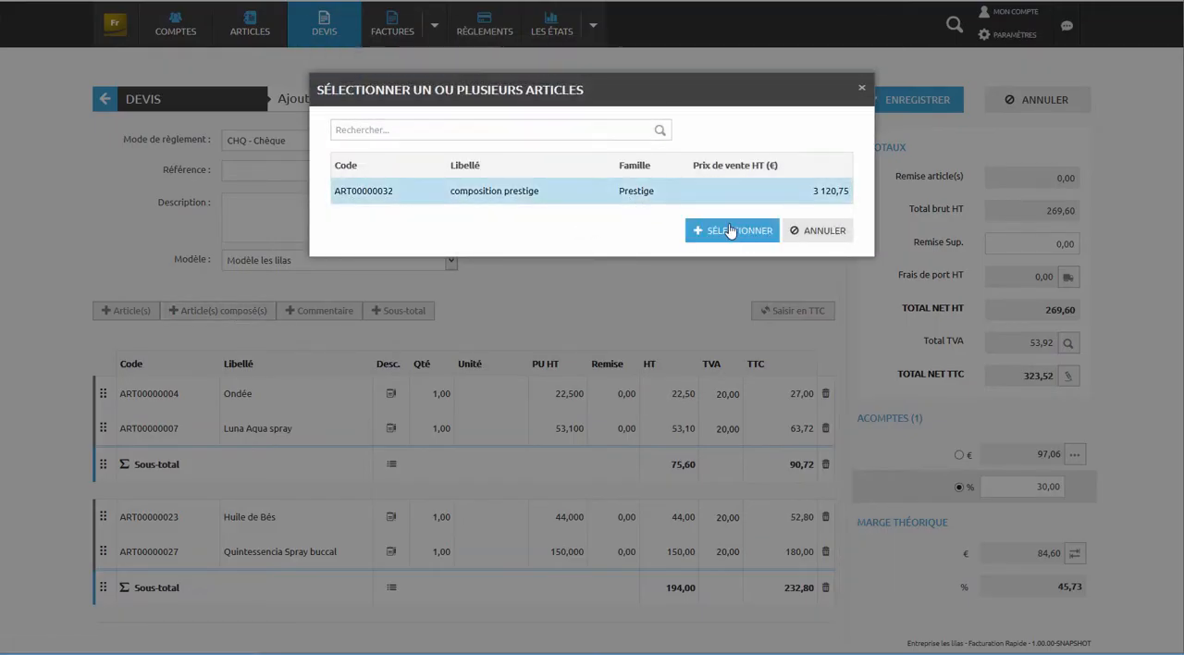
left_click(731, 230)
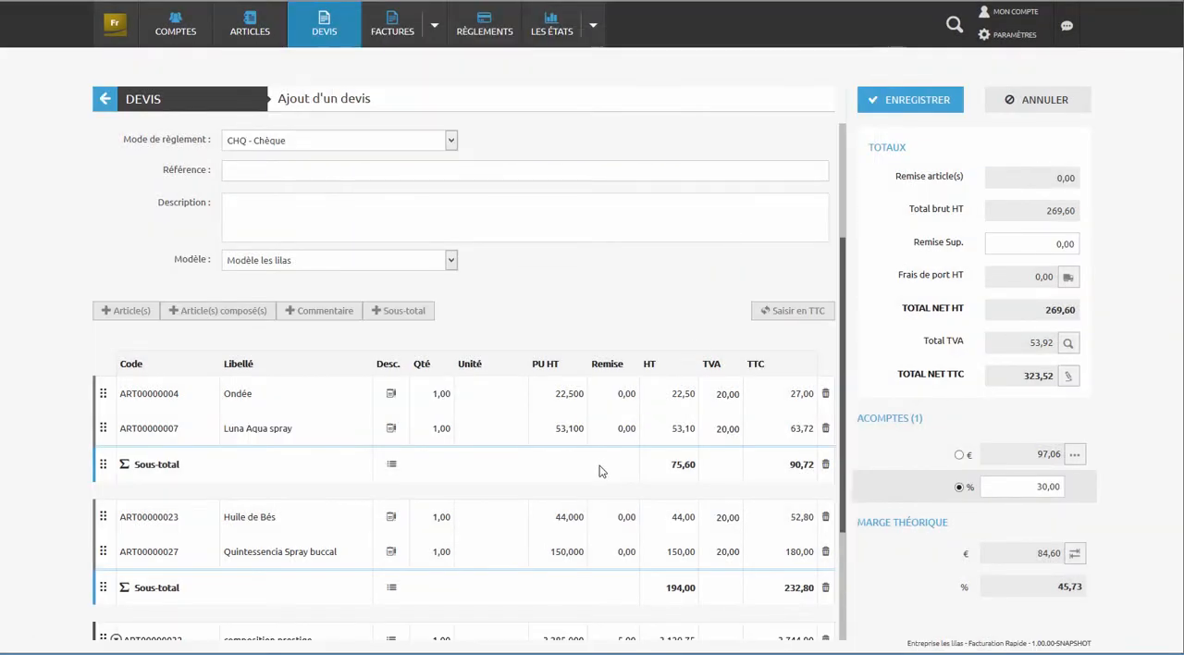
left_click(396, 150)
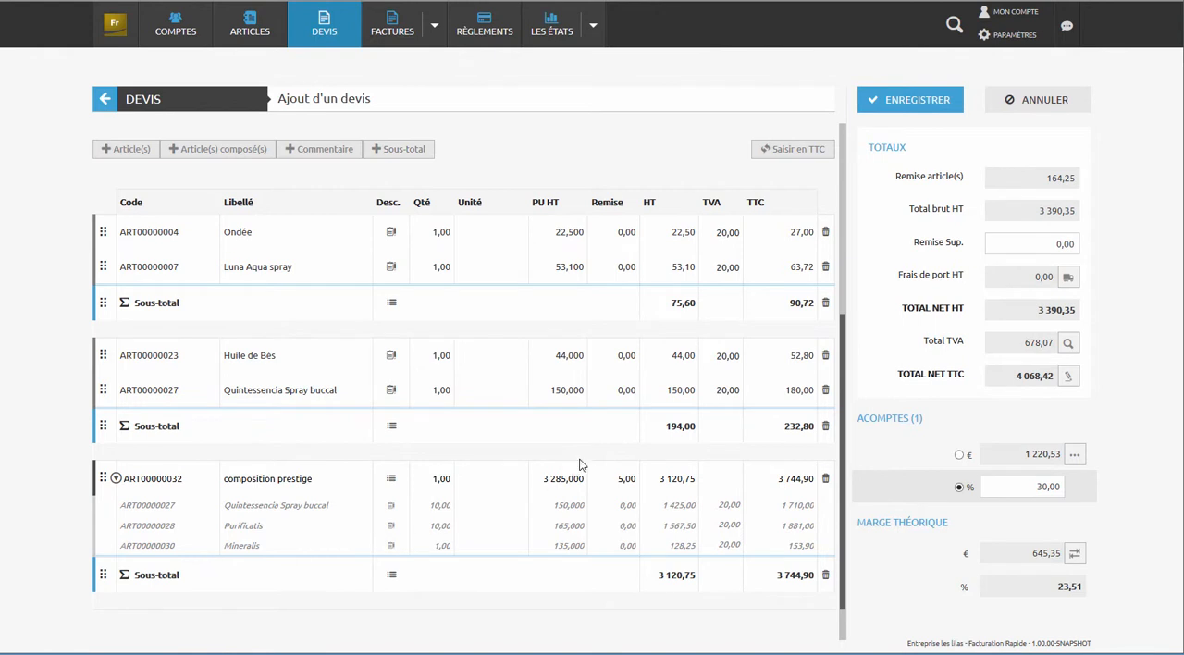
- Set the quote's additional discount to 5,00 and its shipping costs excluding tax to 20,00
left_click(1044, 251)
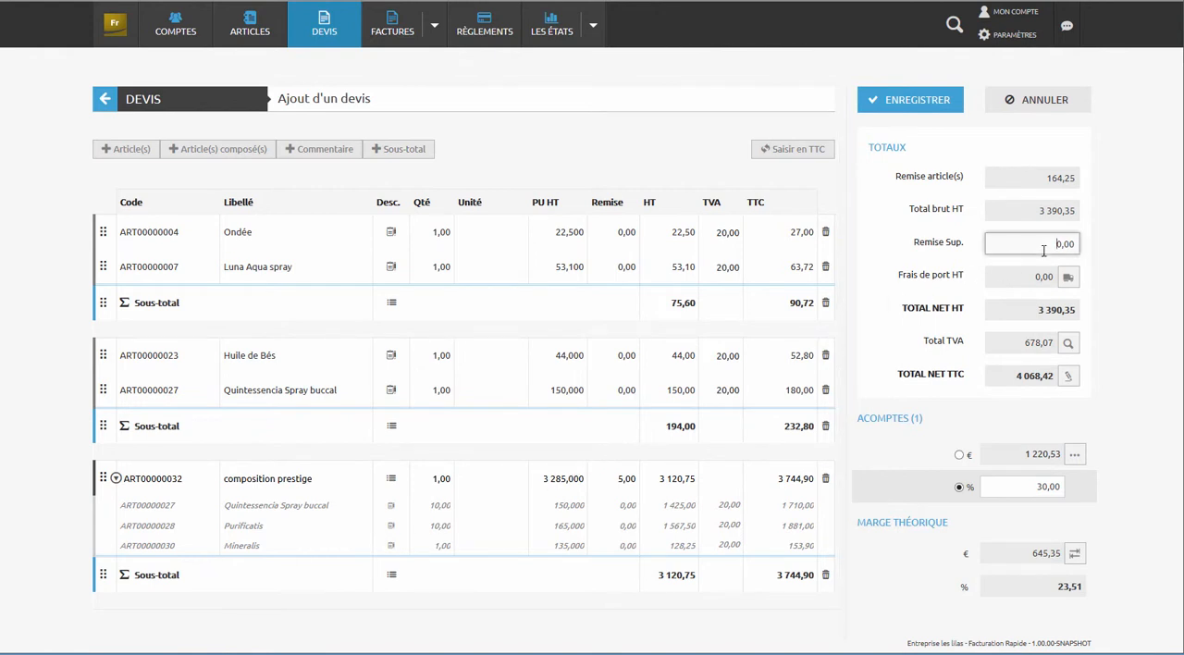
type("5")
key("Tab")
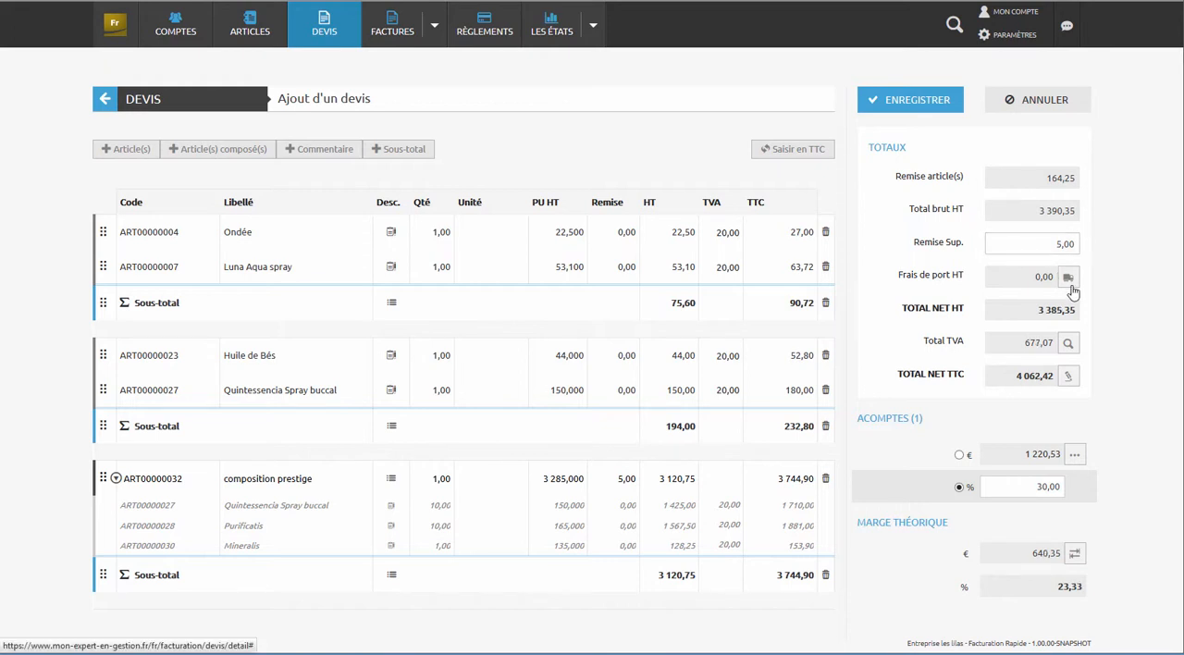
left_click(1070, 278)
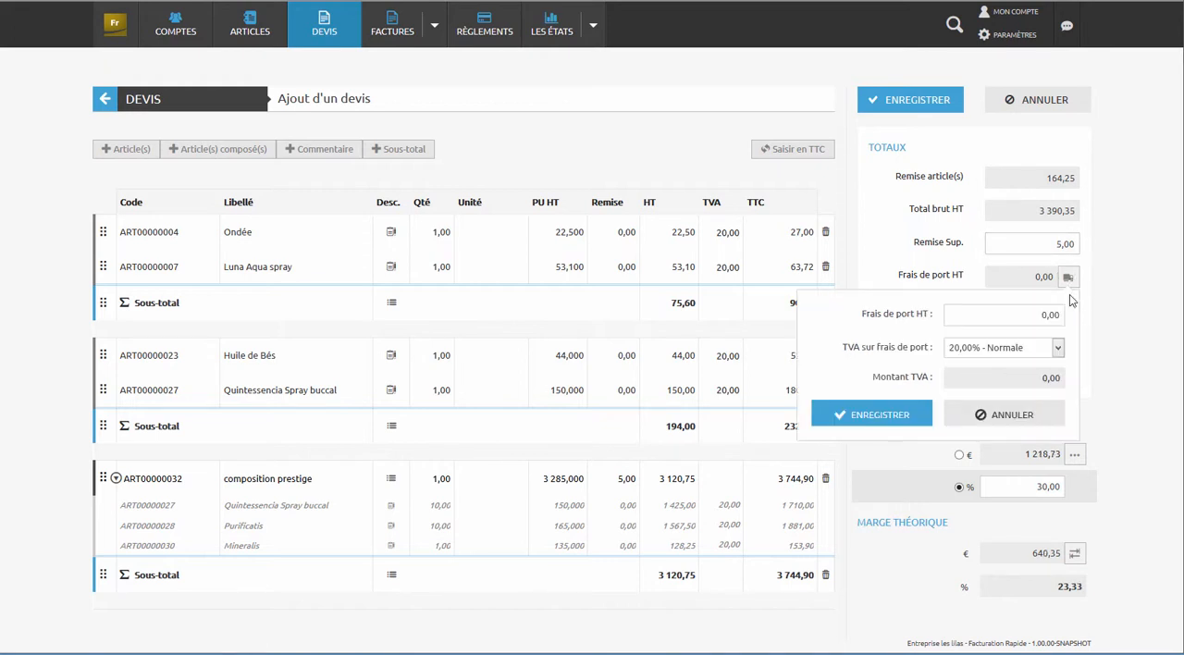
left_click(1037, 320)
key("Tab")
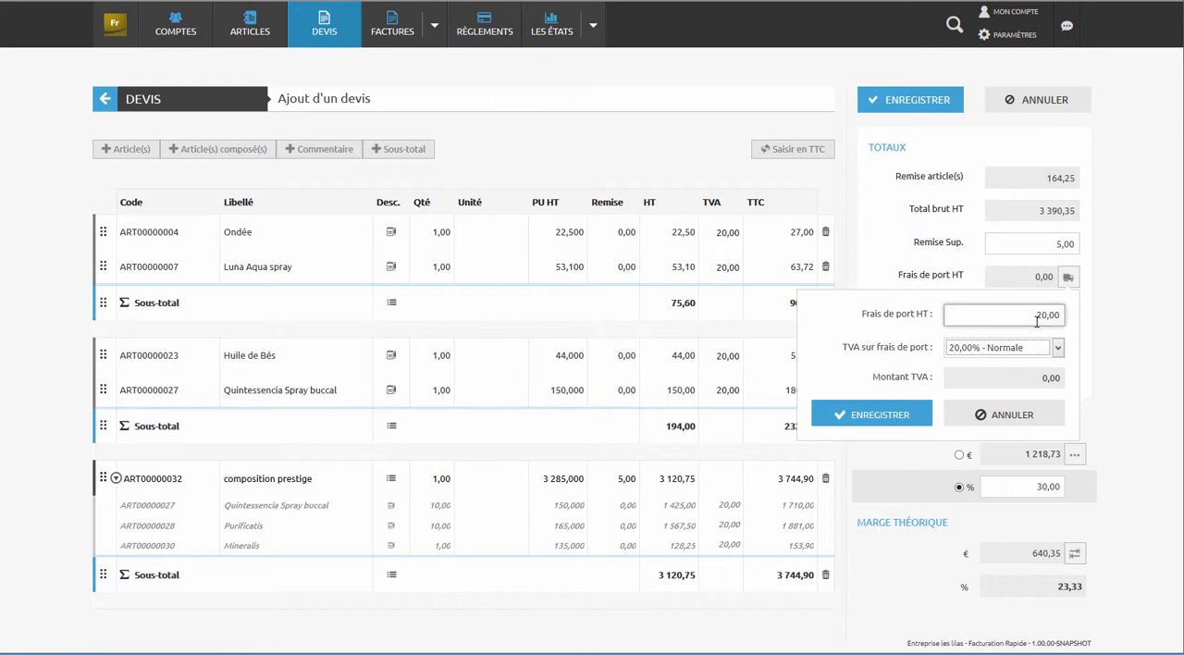
left_click(891, 415)
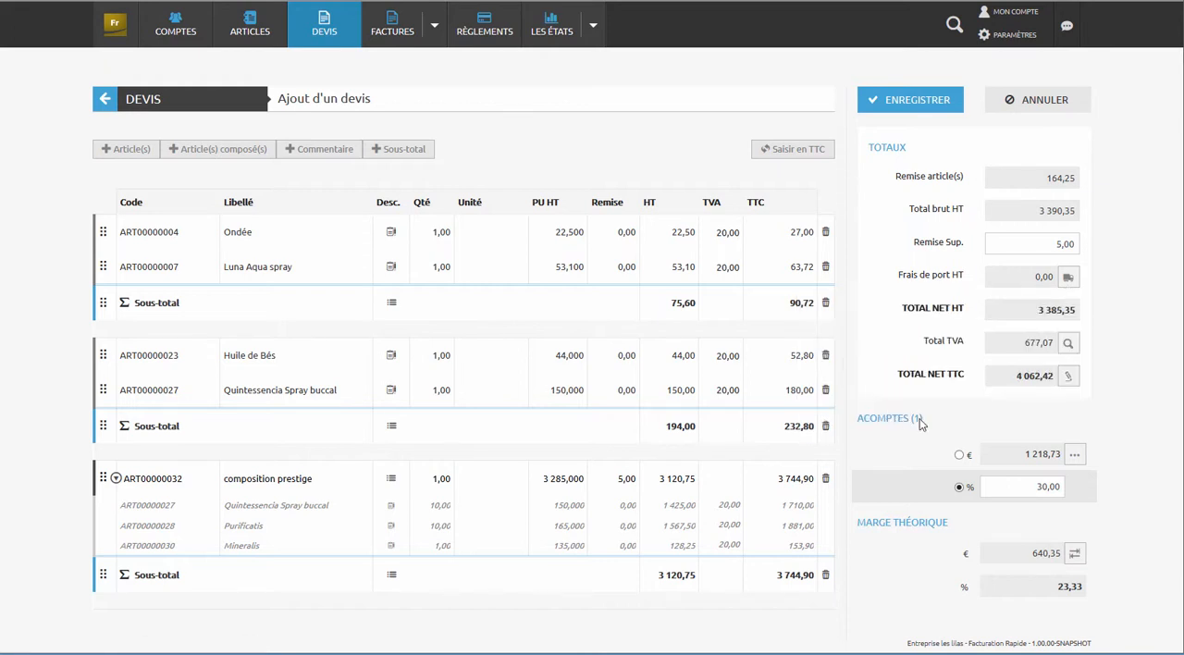
- Switch the requested deposit to a fixed amount of 1 200,00 € and save the quote
left_click(959, 455)
left_click_drag(1025, 454, 1093, 449)
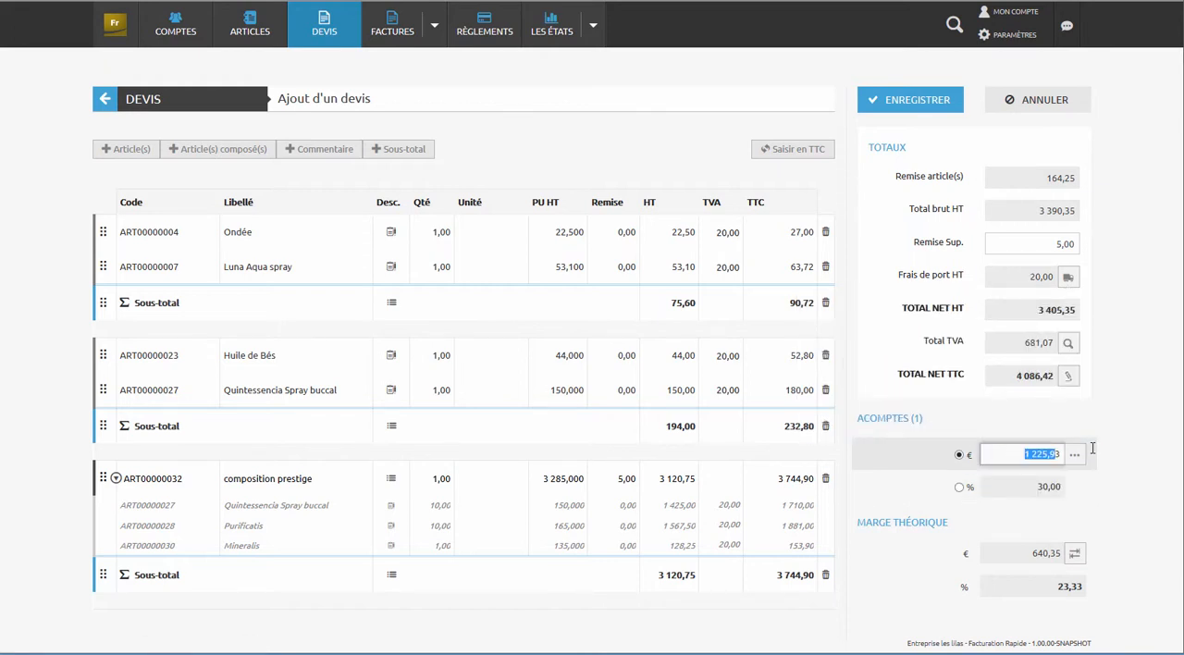
type("120")
key("Tab")
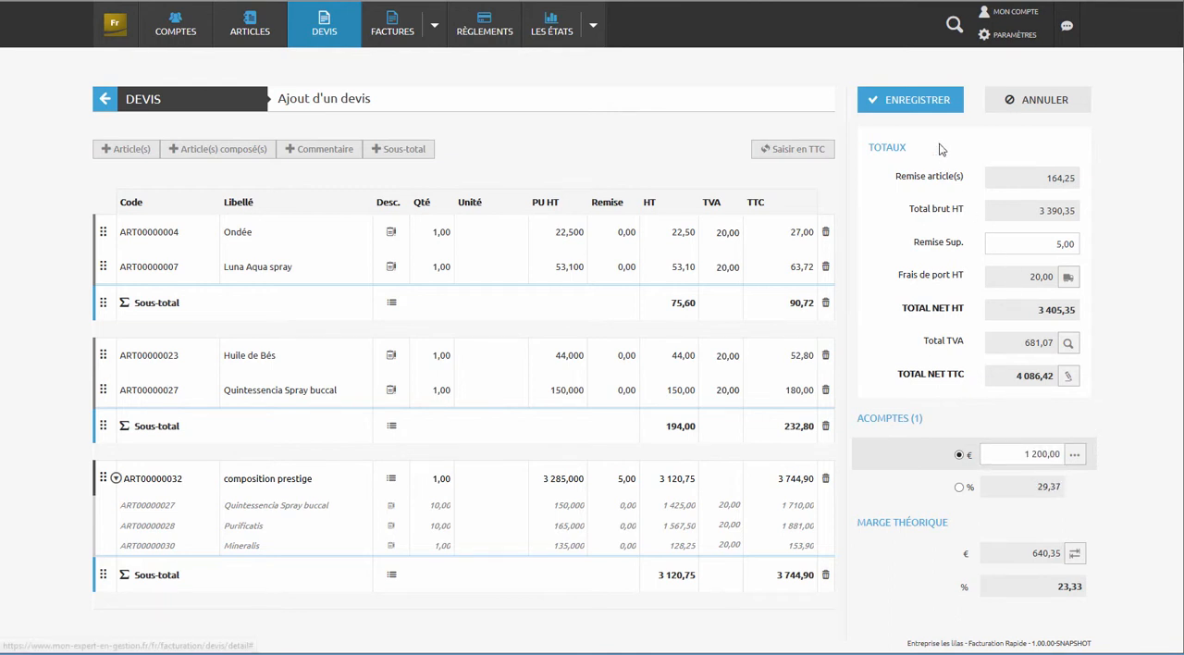
left_click(928, 104)
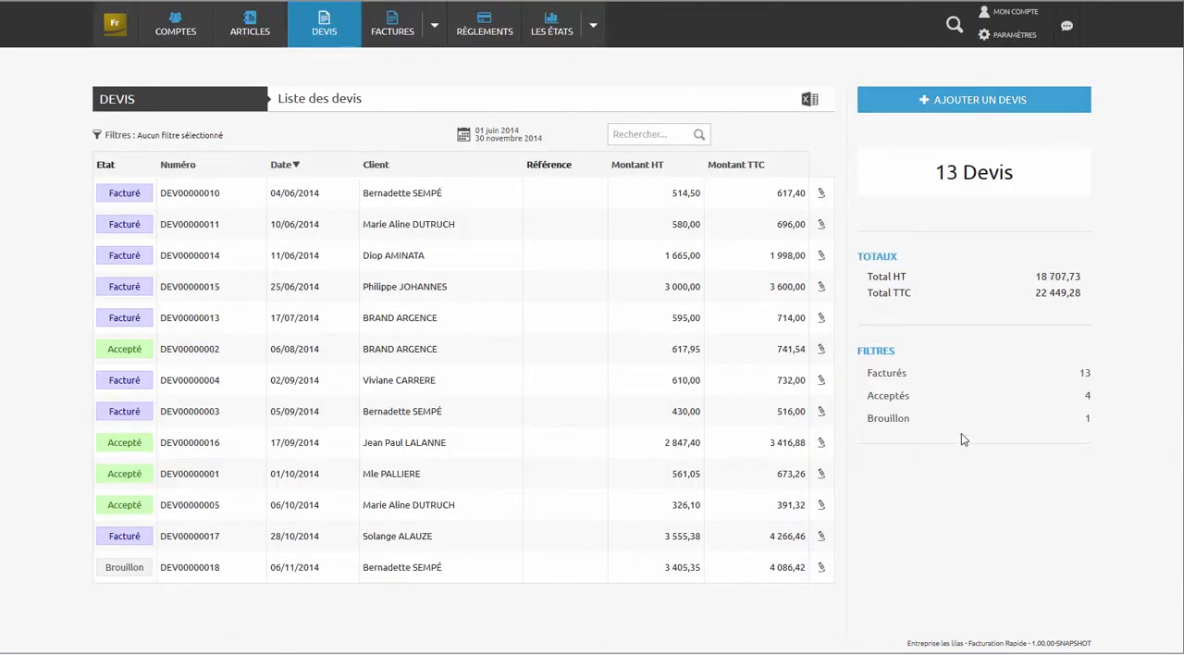
- Filter the quote list to the period from 1 September 2014 to 30 November 2014
left_click(479, 143)
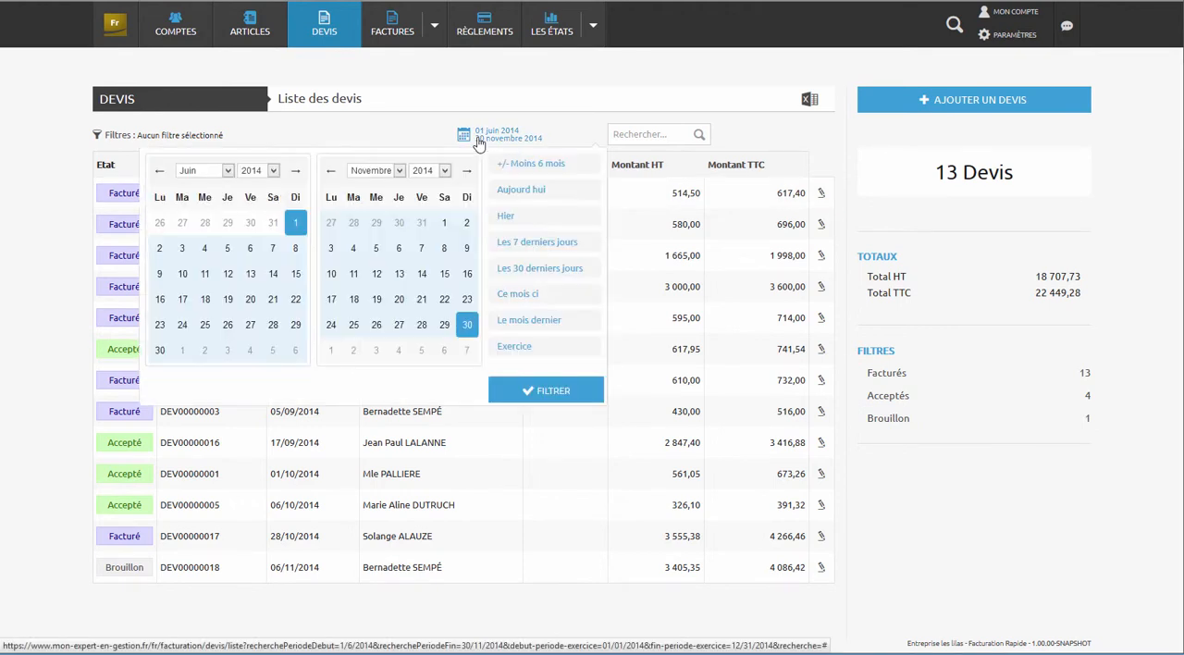
left_click(228, 170)
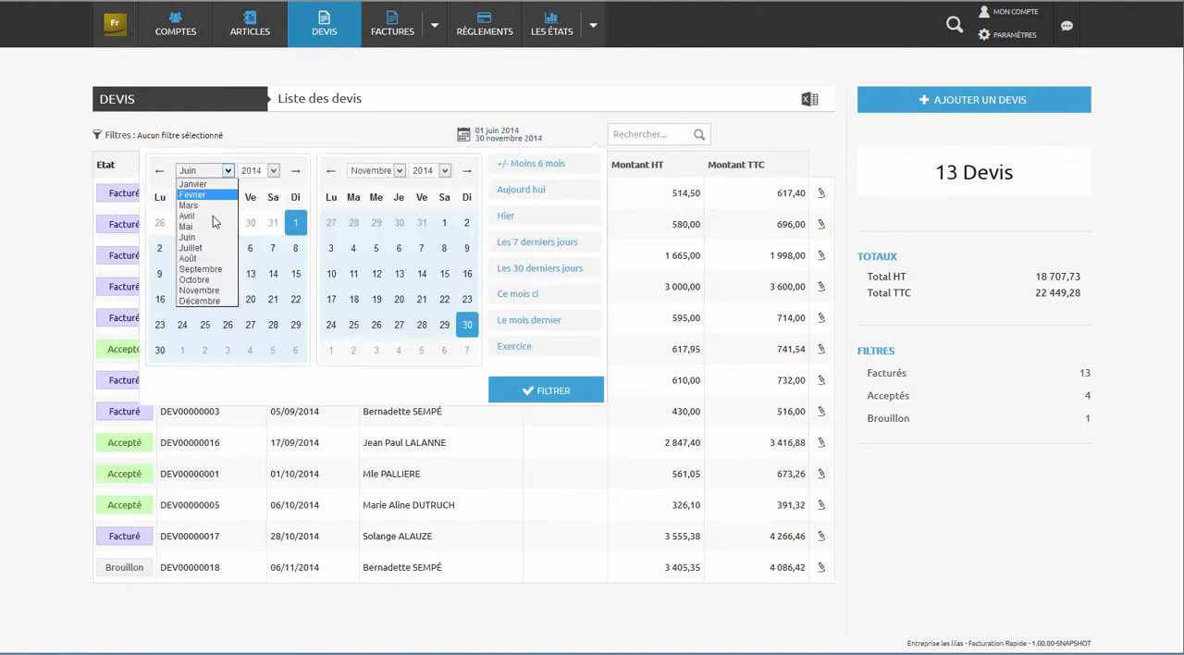
left_click(216, 269)
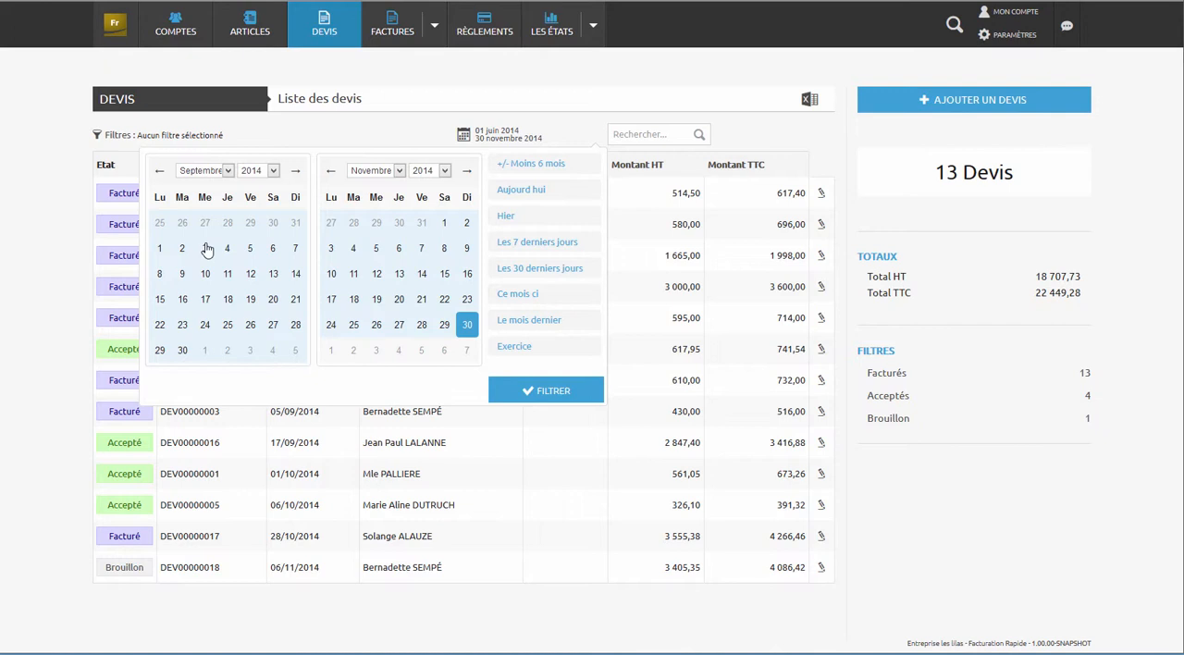
left_click(159, 250)
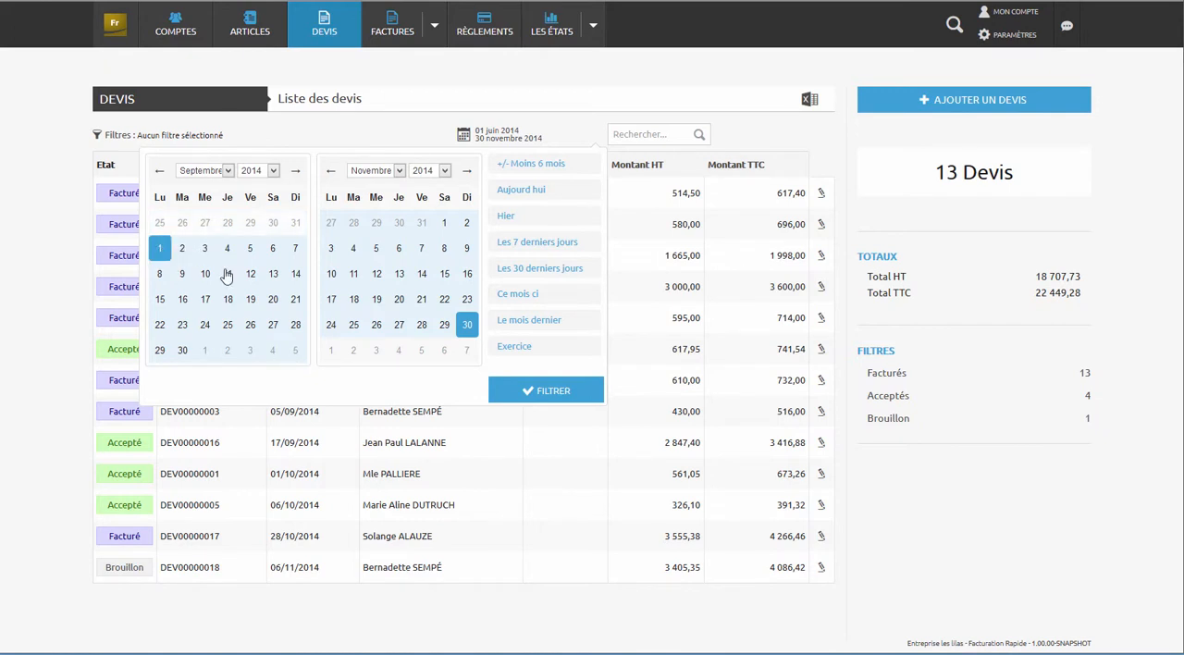
left_click(552, 390)
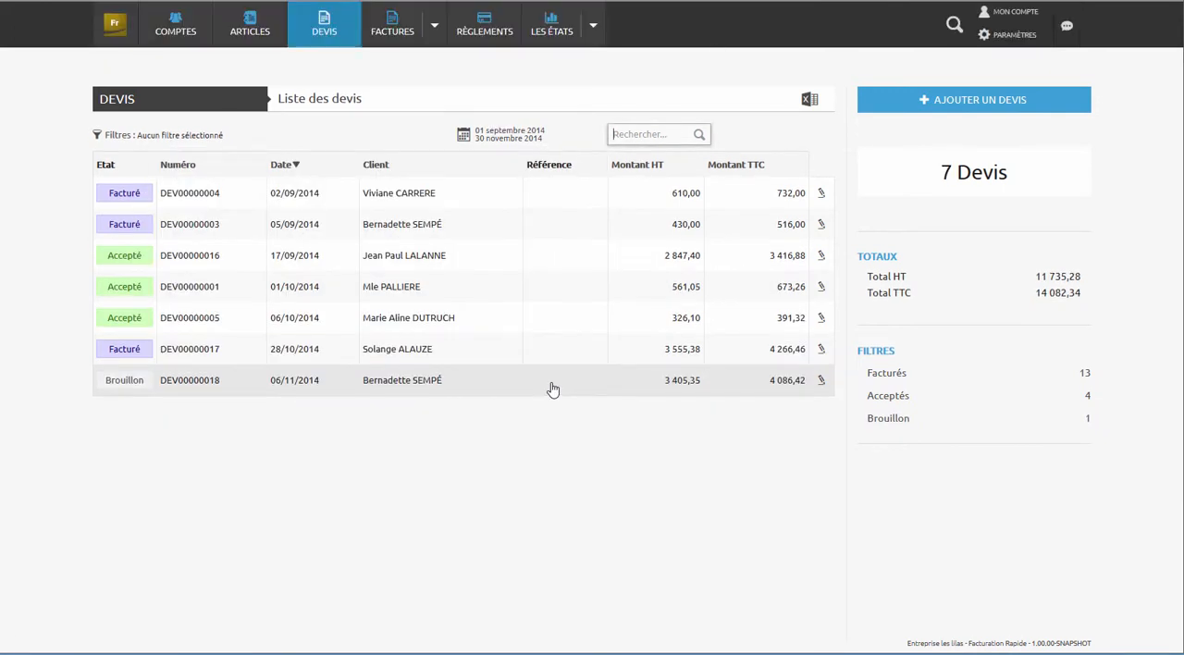
- Open the draft quote dated 06/11/2014, review its PDF down to the totals, and close the PDF
left_click(422, 388)
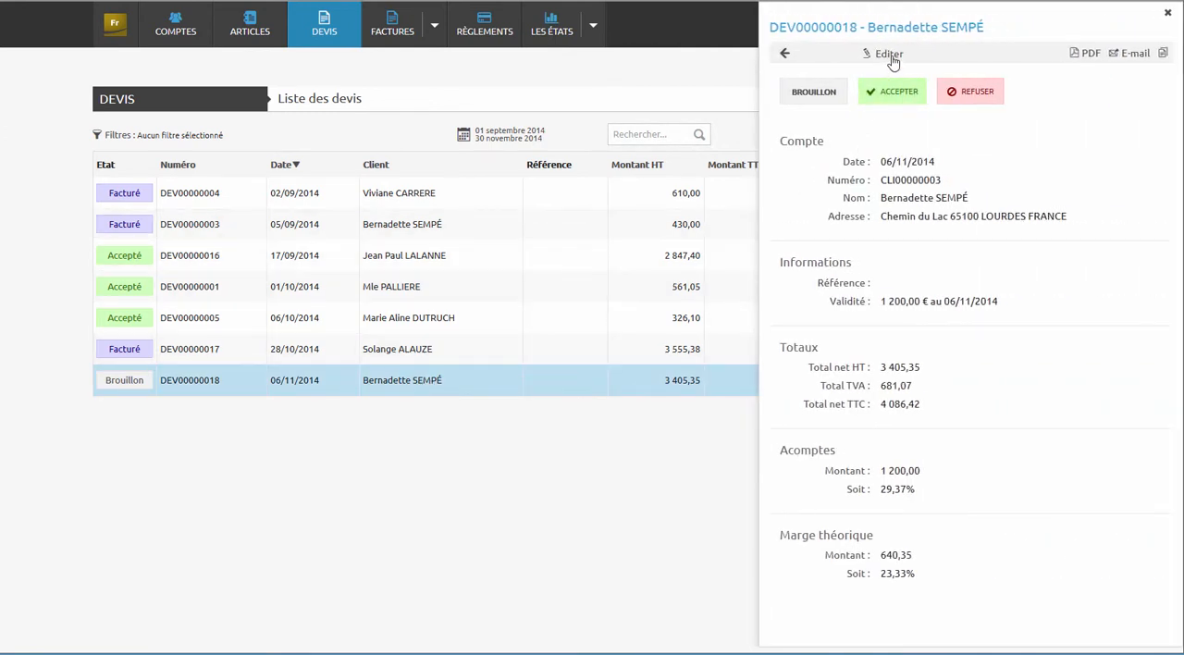
left_click(1090, 56)
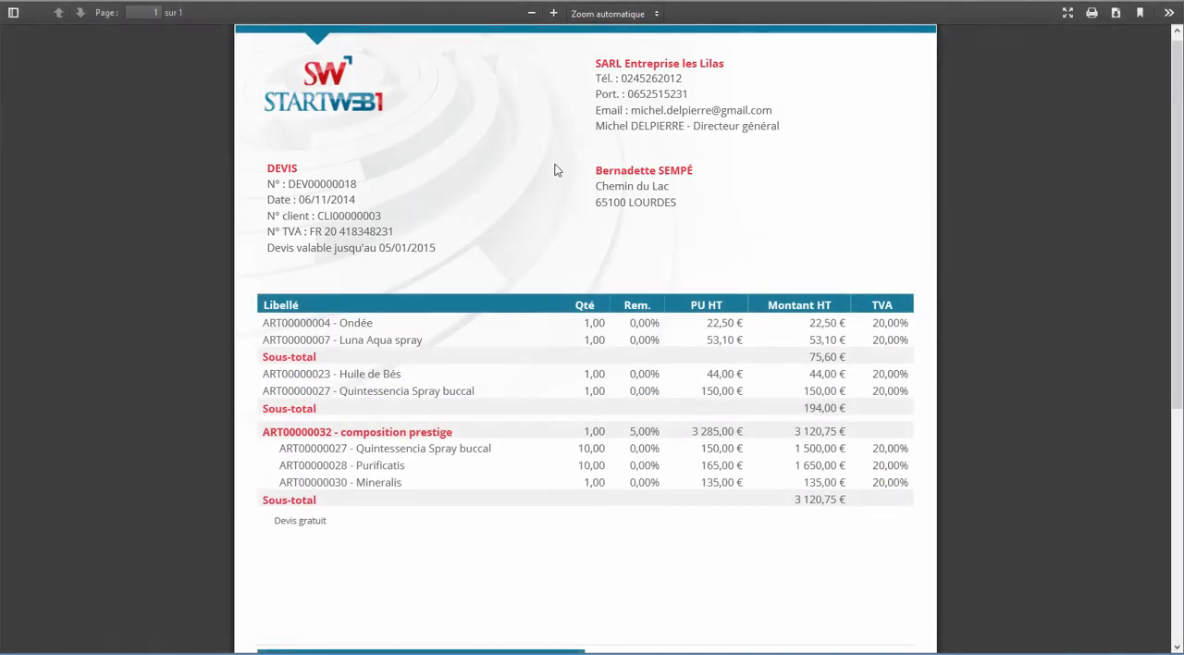
scroll(555, 170, "down", 5)
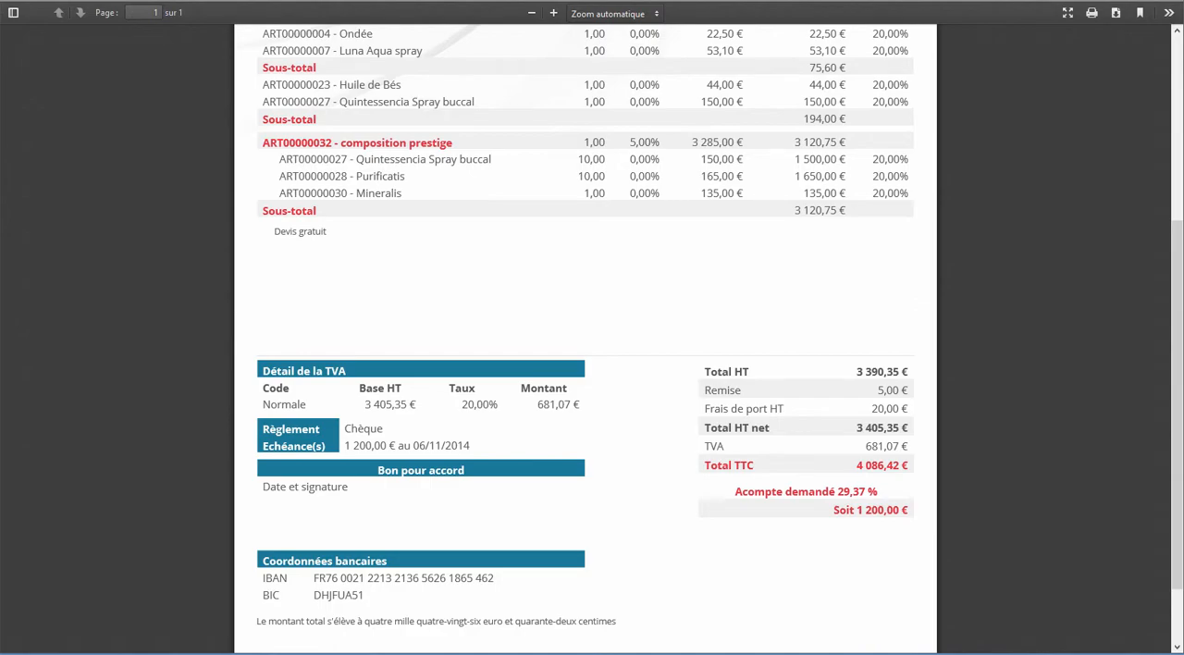
key("ctrl+w")
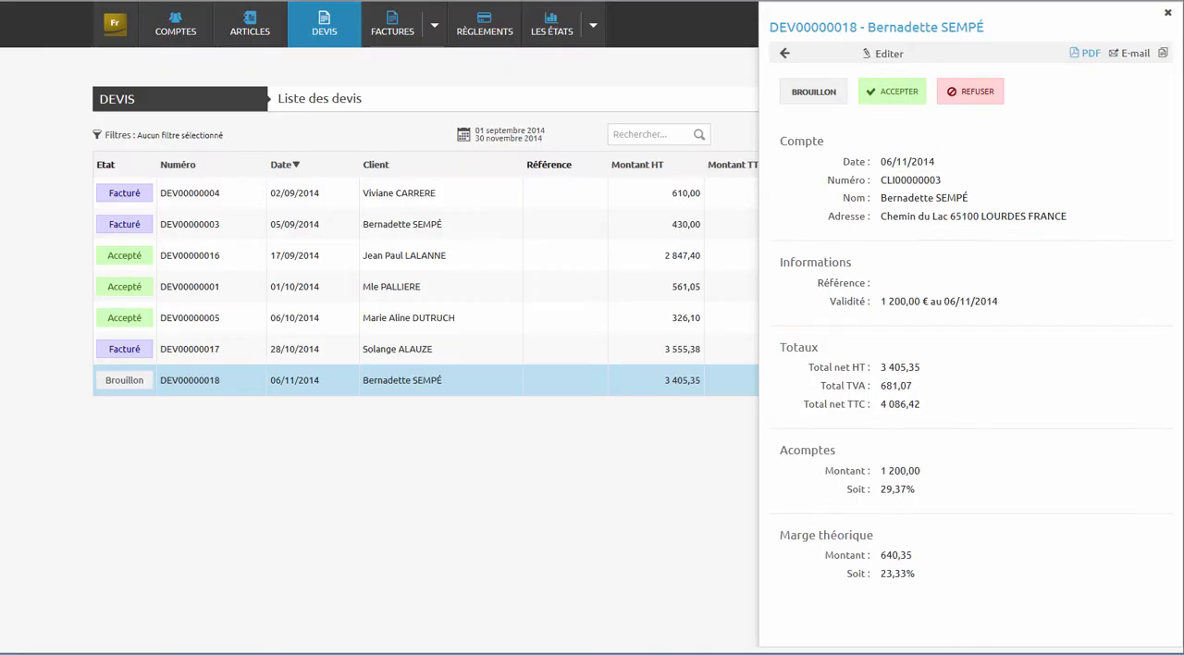
- Accept the draft quote dated 06/11/2014 and convert it into an invoice
left_click(912, 92)
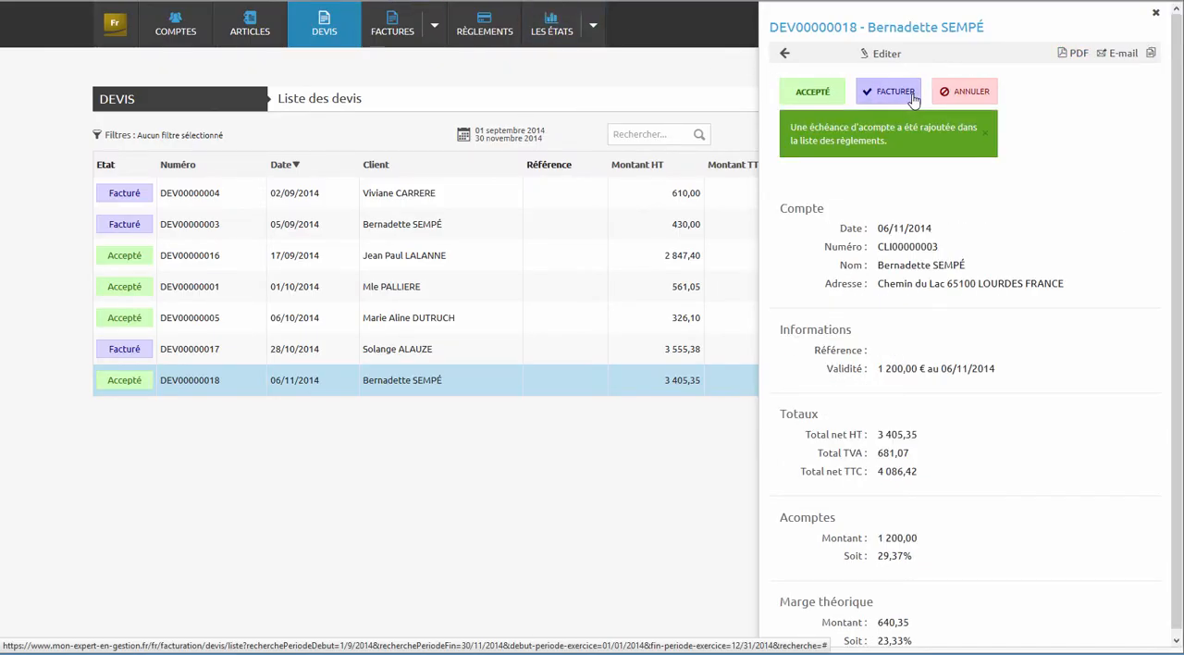
left_click(894, 92)
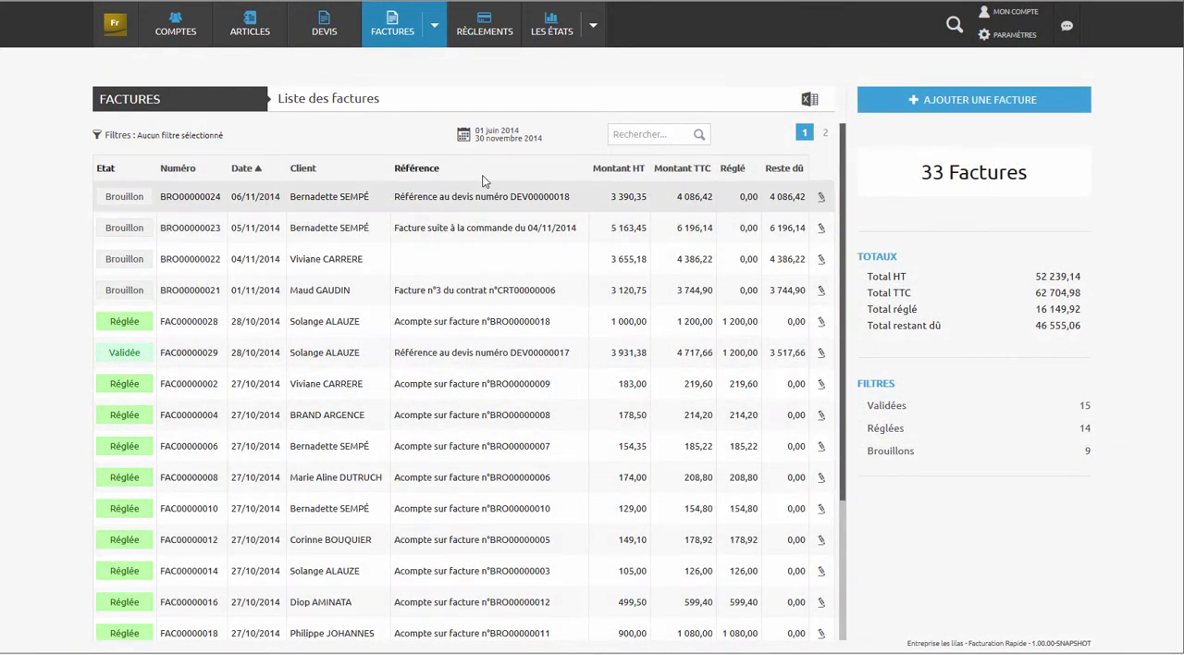
- Filter the invoice list to the current month (Ce mois ci)
left_click(493, 137)
left_click(516, 296)
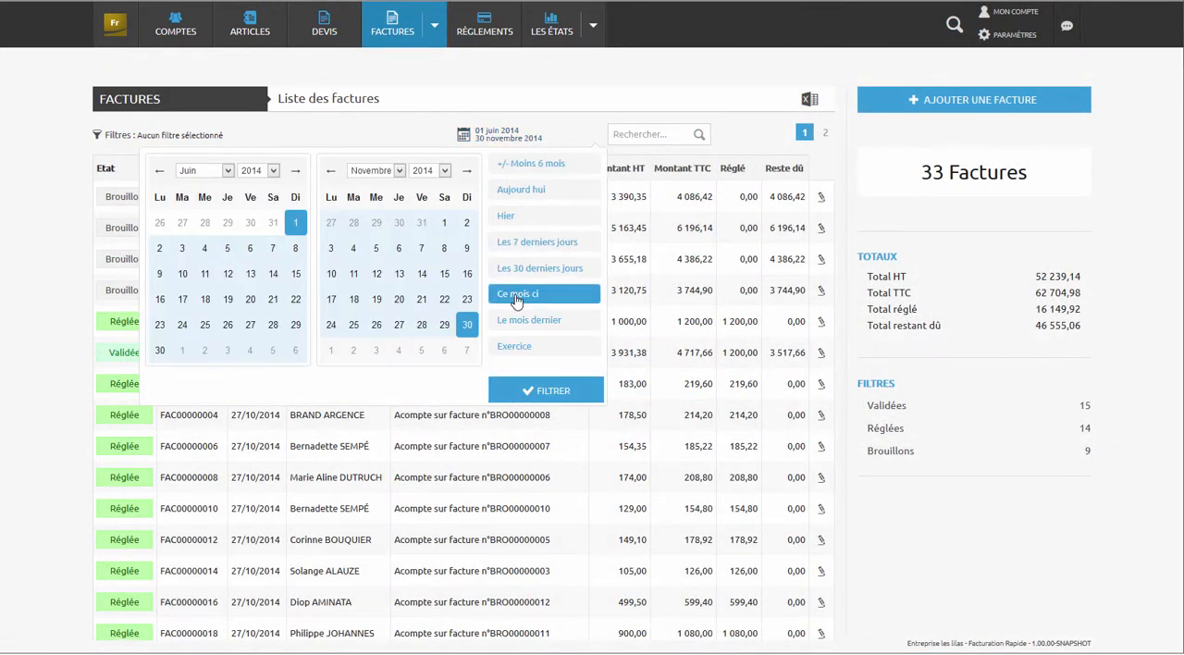
left_click(528, 390)
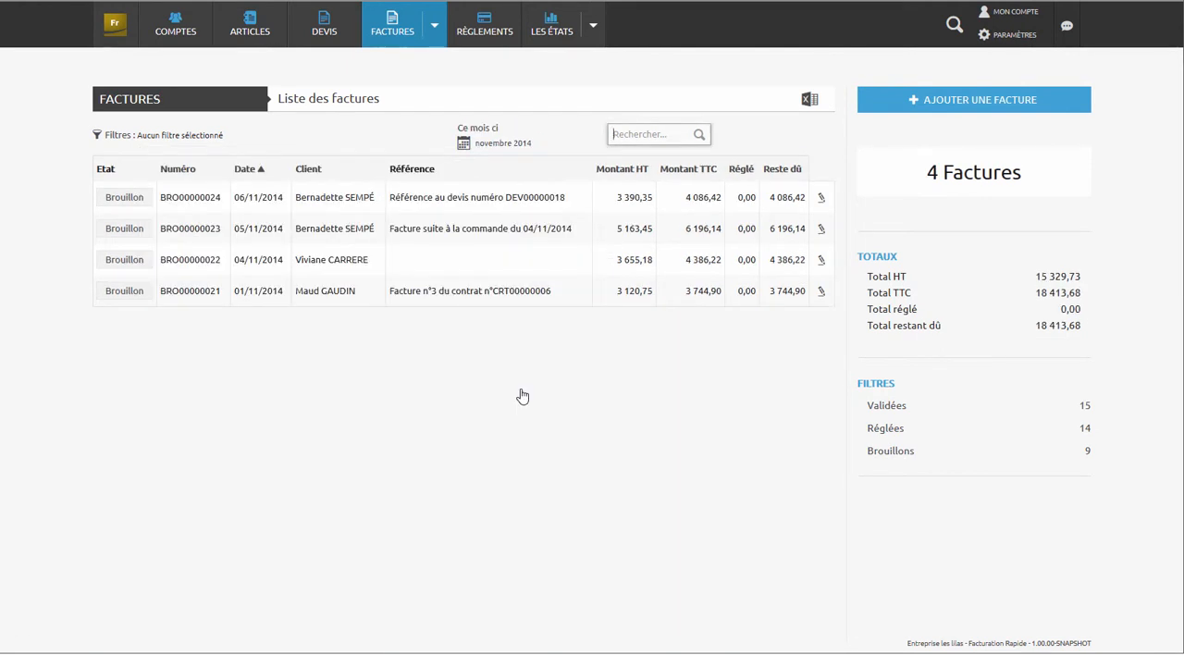
- Edit the draft invoice dated 06/11/2014 and set its additional discount to 8,00
left_click(500, 200)
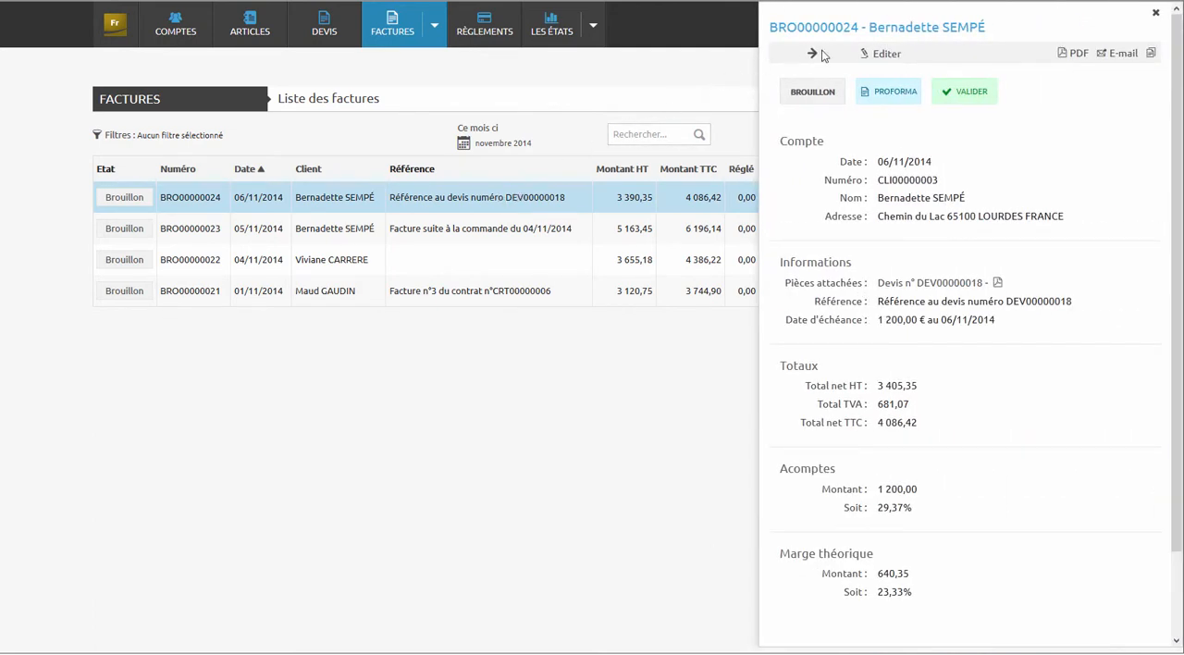
left_click(882, 54)
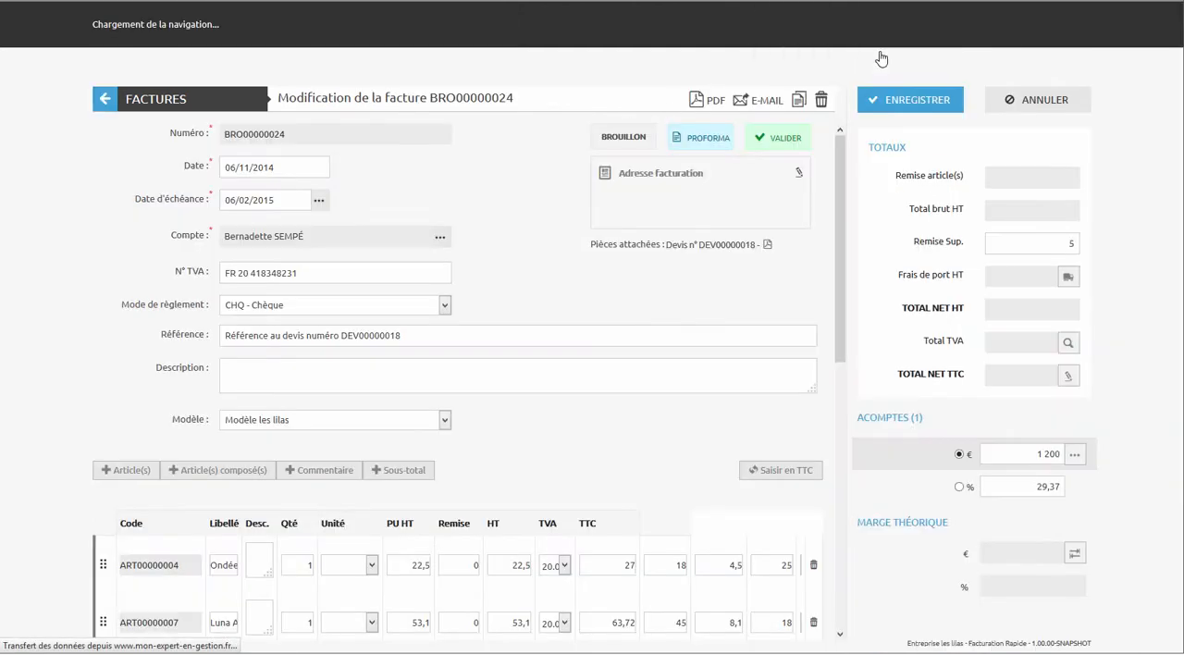
left_click_drag(844, 177, 803, 413)
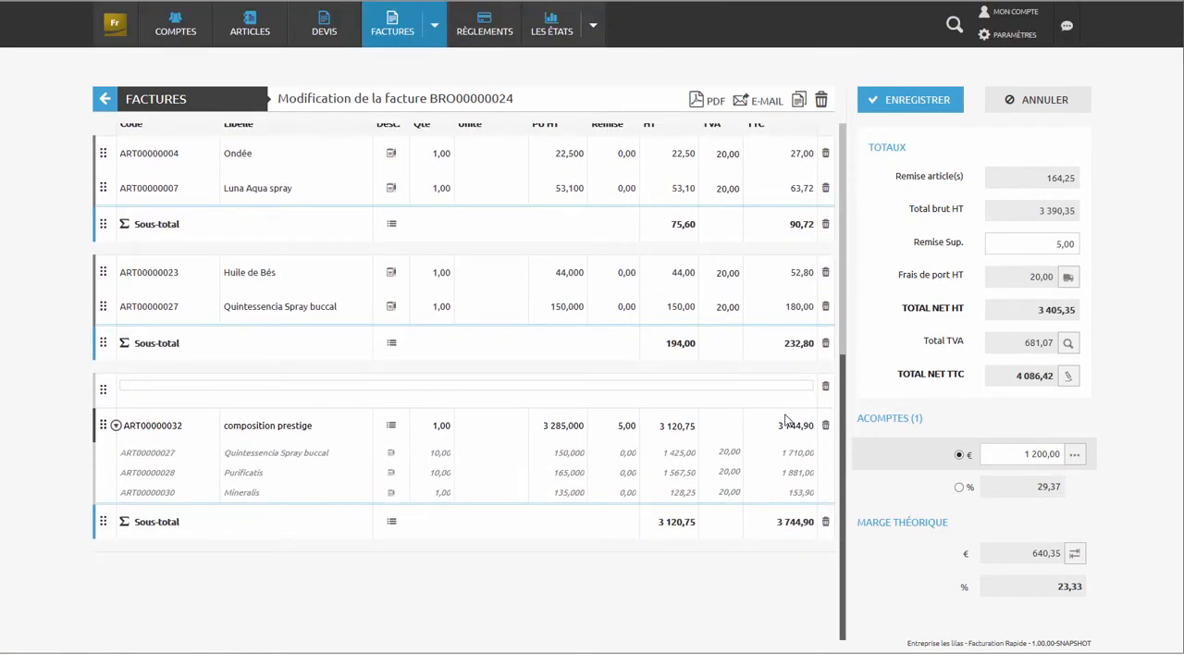
scroll(782, 351, "up", 2)
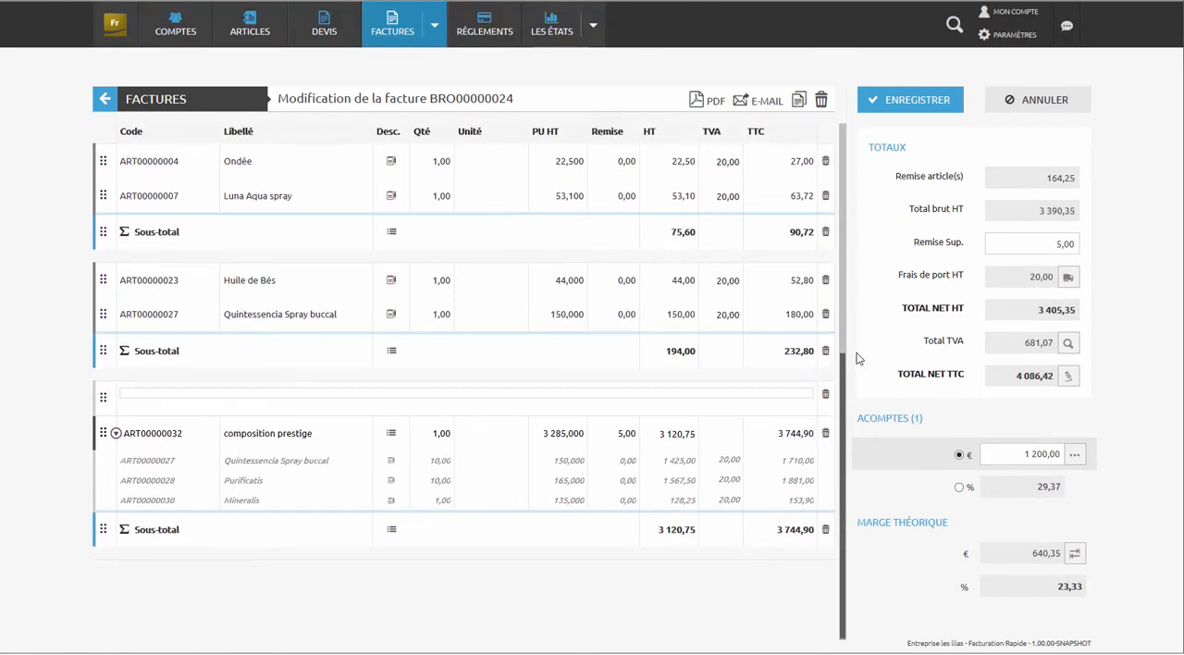
left_click(1037, 243)
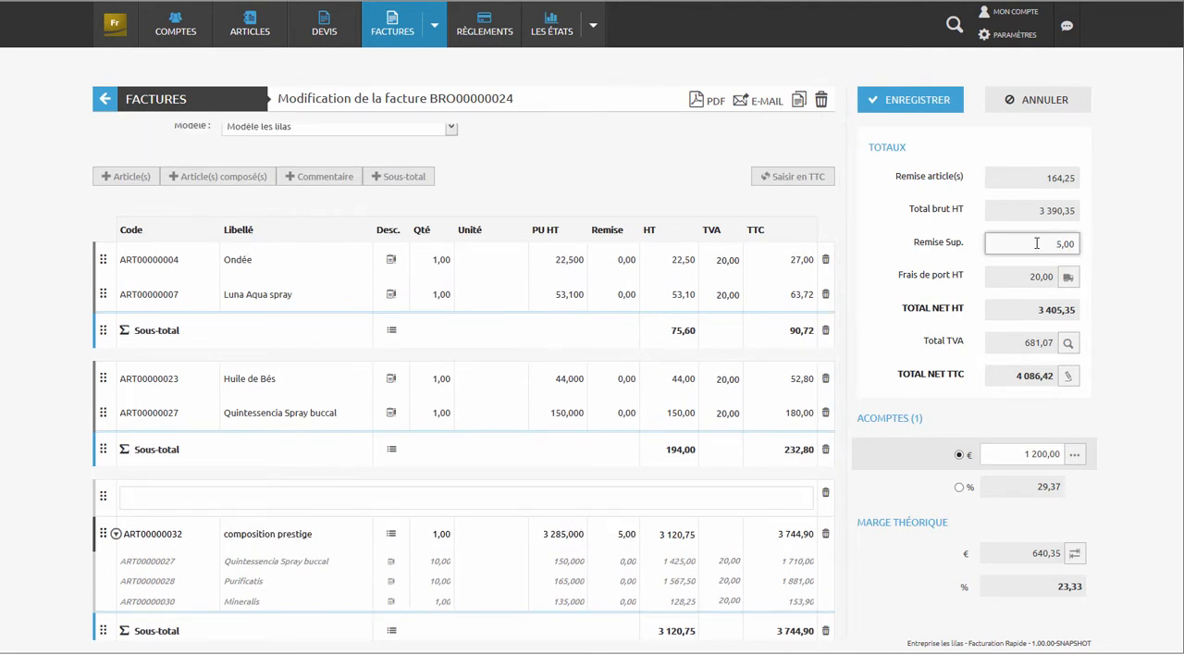
type("8")
key("Tab")
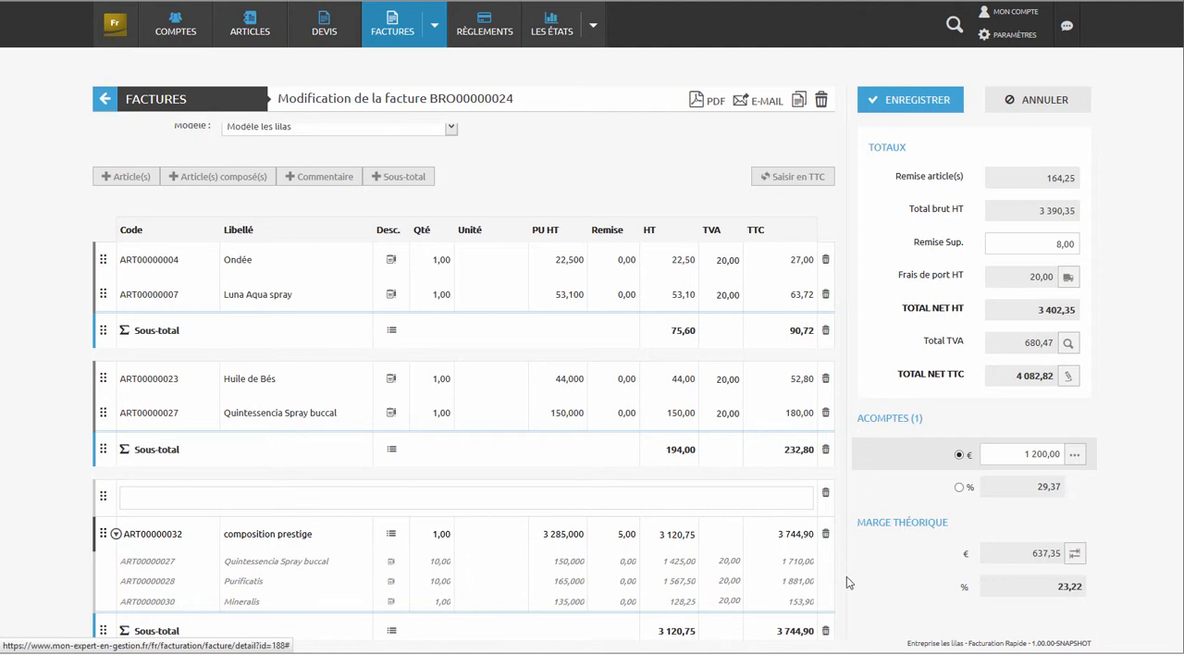
- Add the article Rosée de L'alchimiste to the invoice with a quantity of 10,00 and save the invoice
left_click(128, 179)
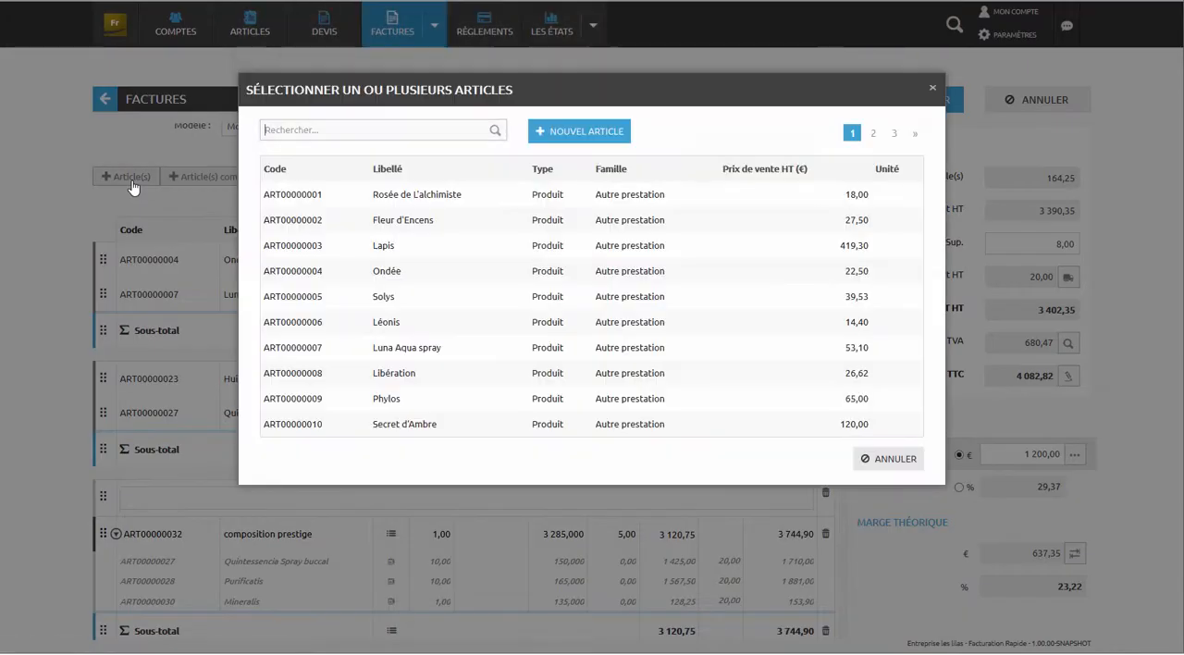
left_click(388, 197)
left_click(832, 458)
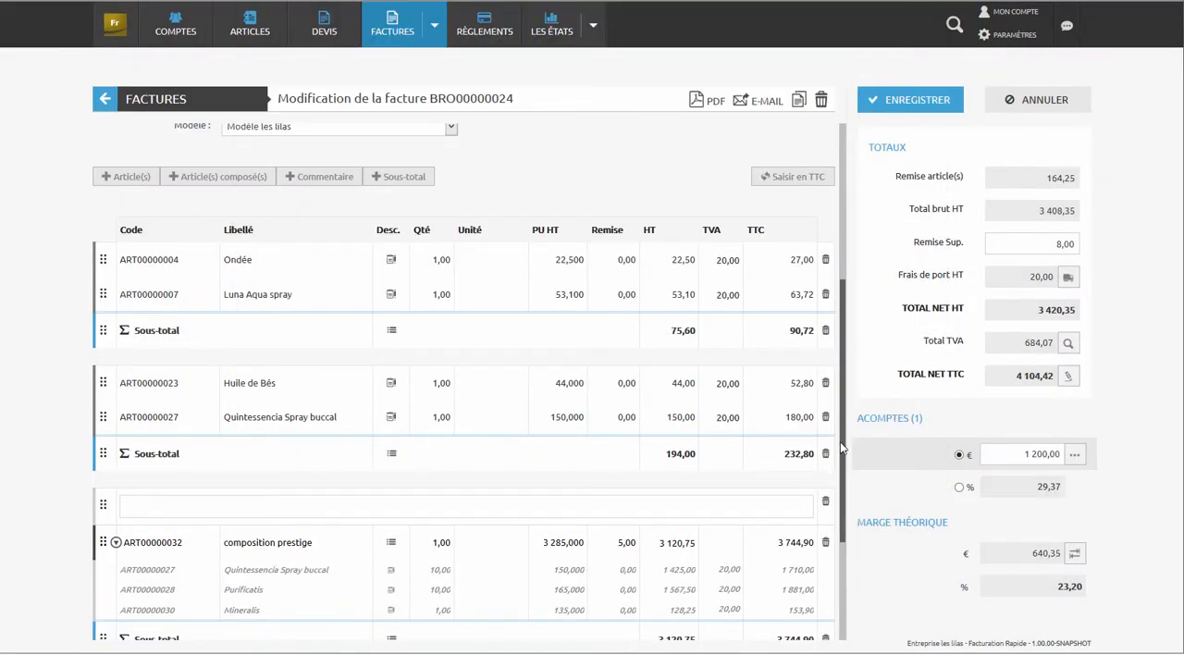
left_click(435, 505)
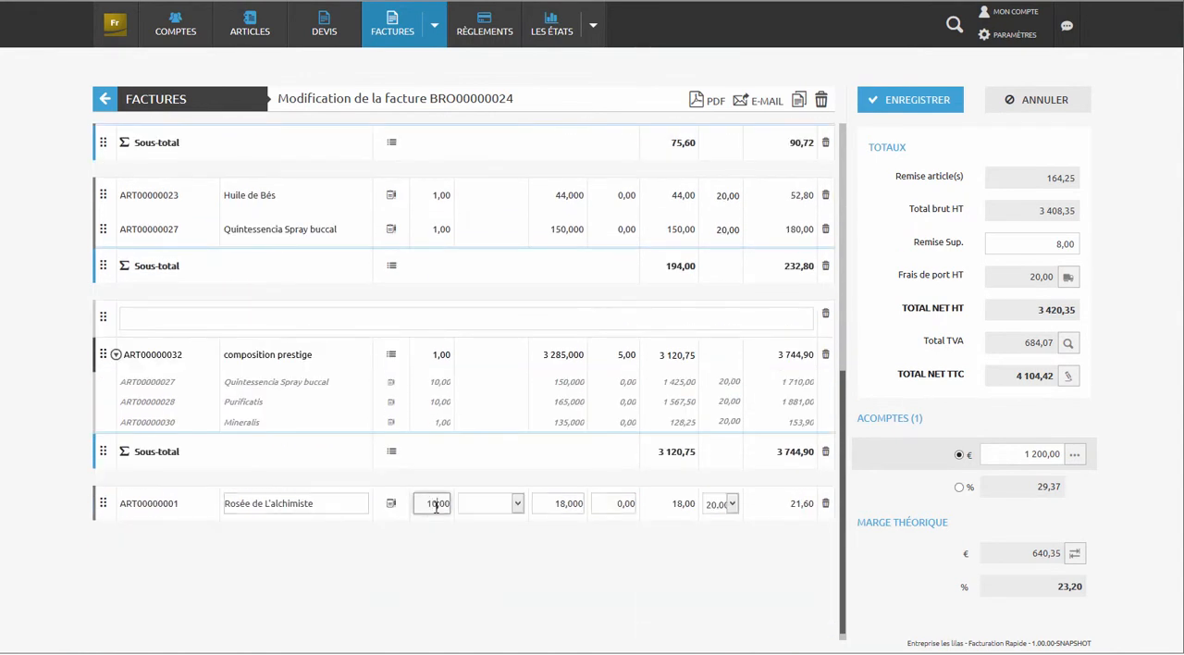
key("Tab")
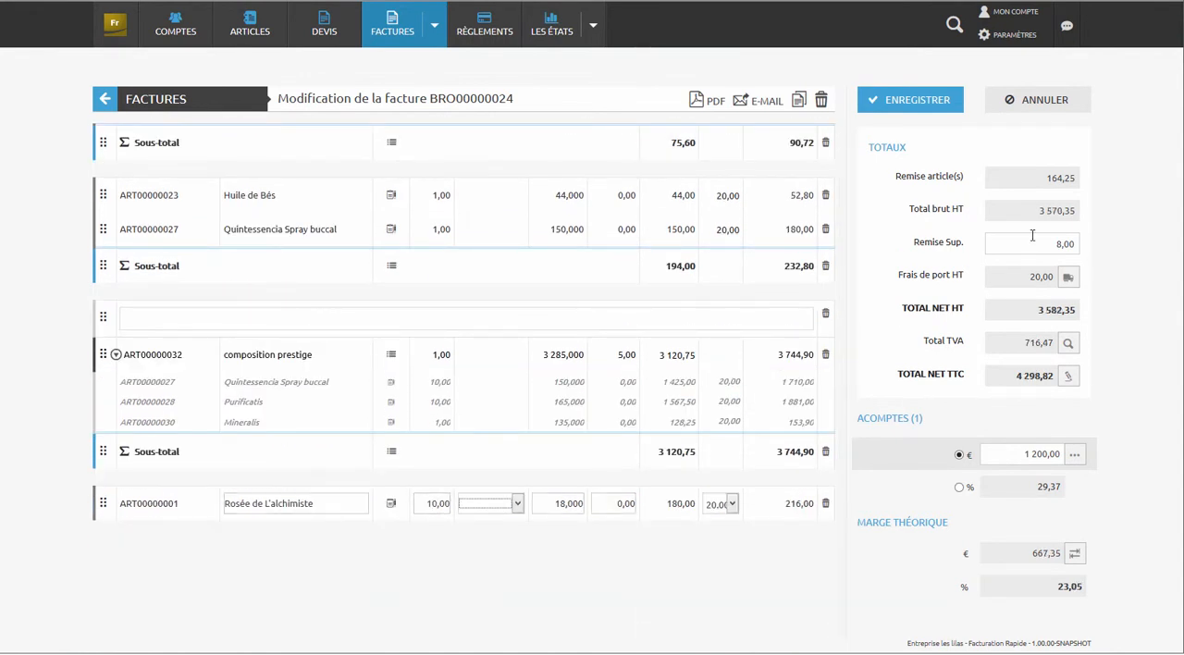
left_click(948, 112)
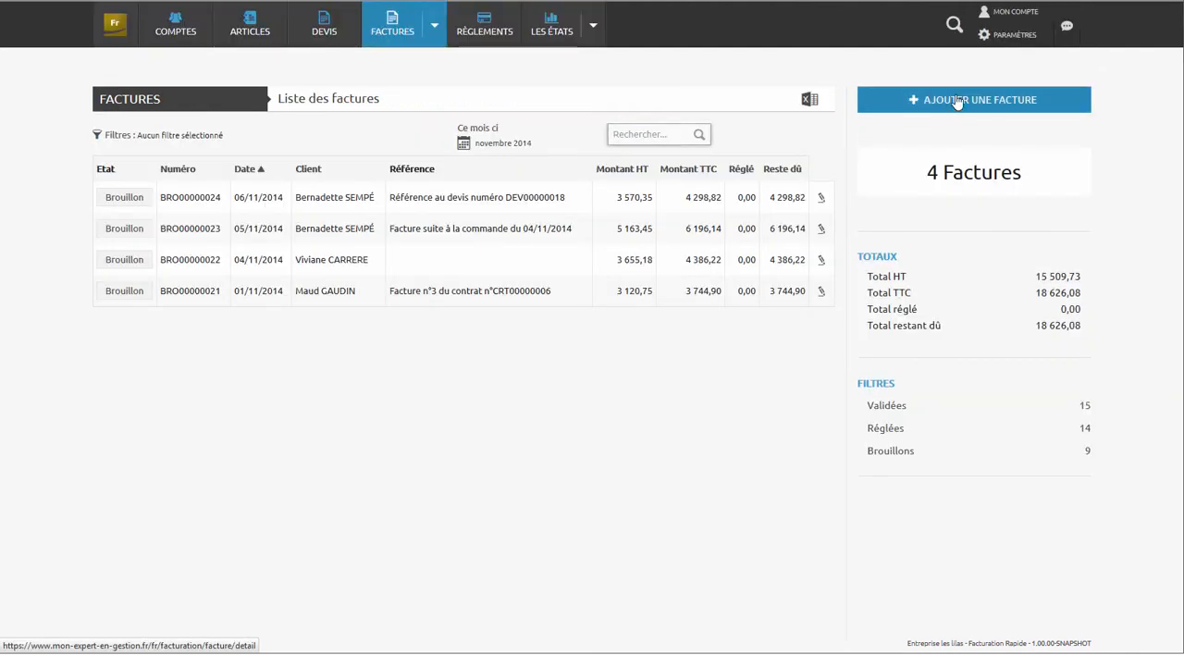
- Open the PDF of the draft invoice dated 06/11/2014, review its lines and totals, and close the PDF
left_click(445, 203)
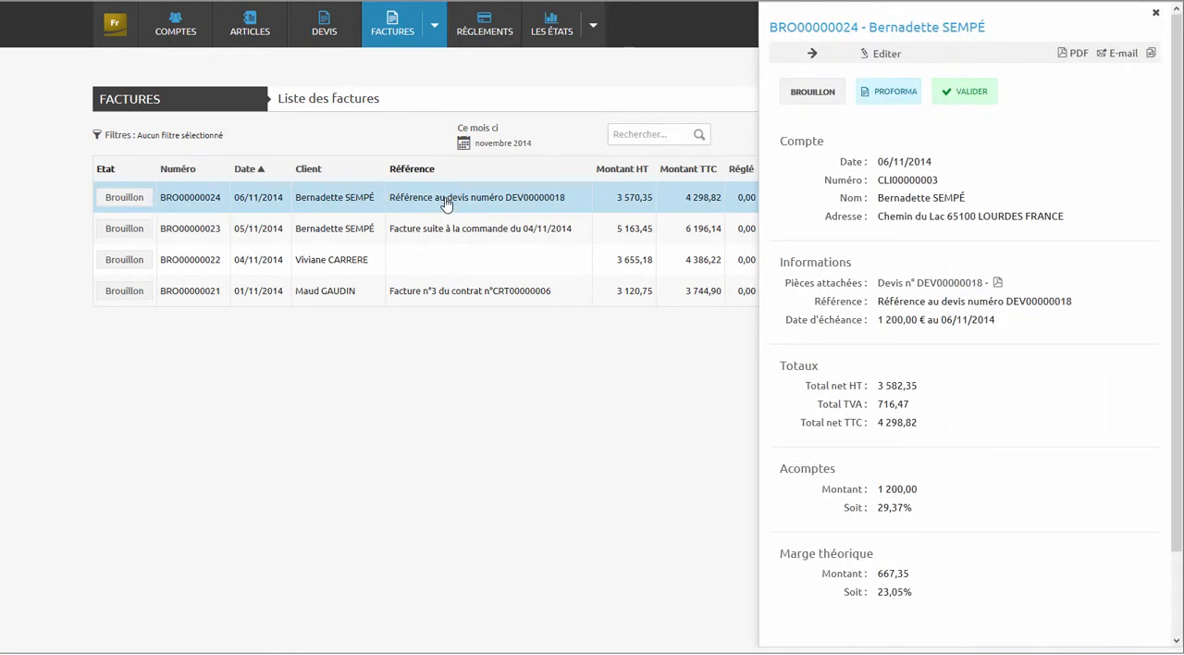
left_click(1074, 54)
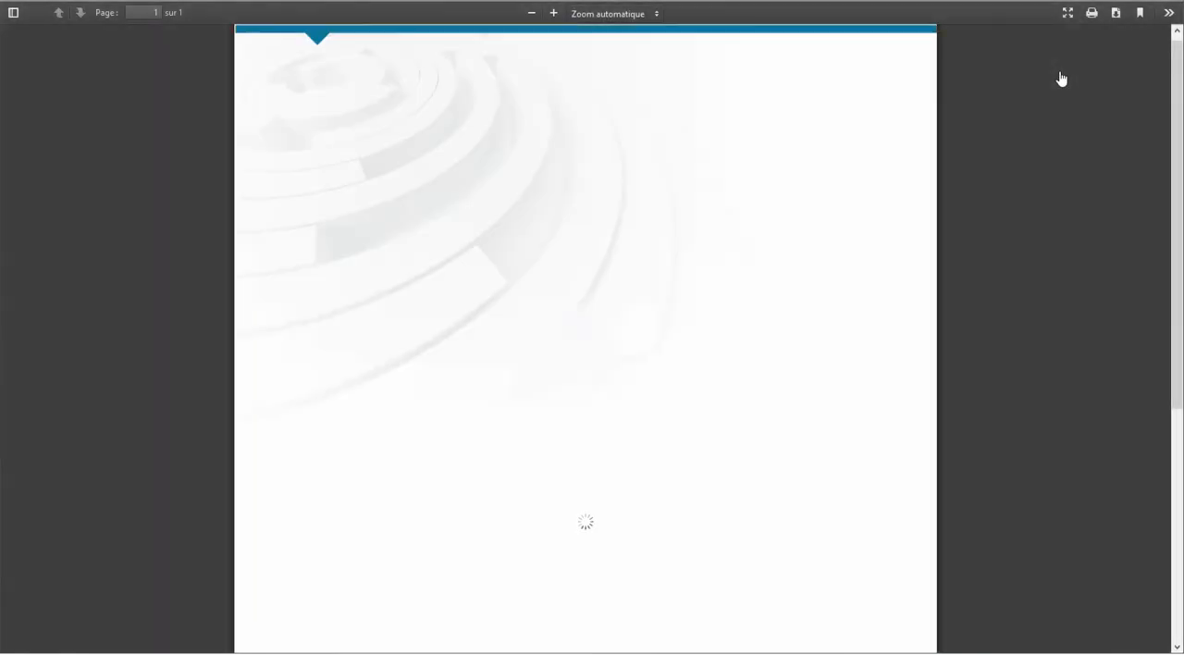
scroll(754, 150, "down", 5)
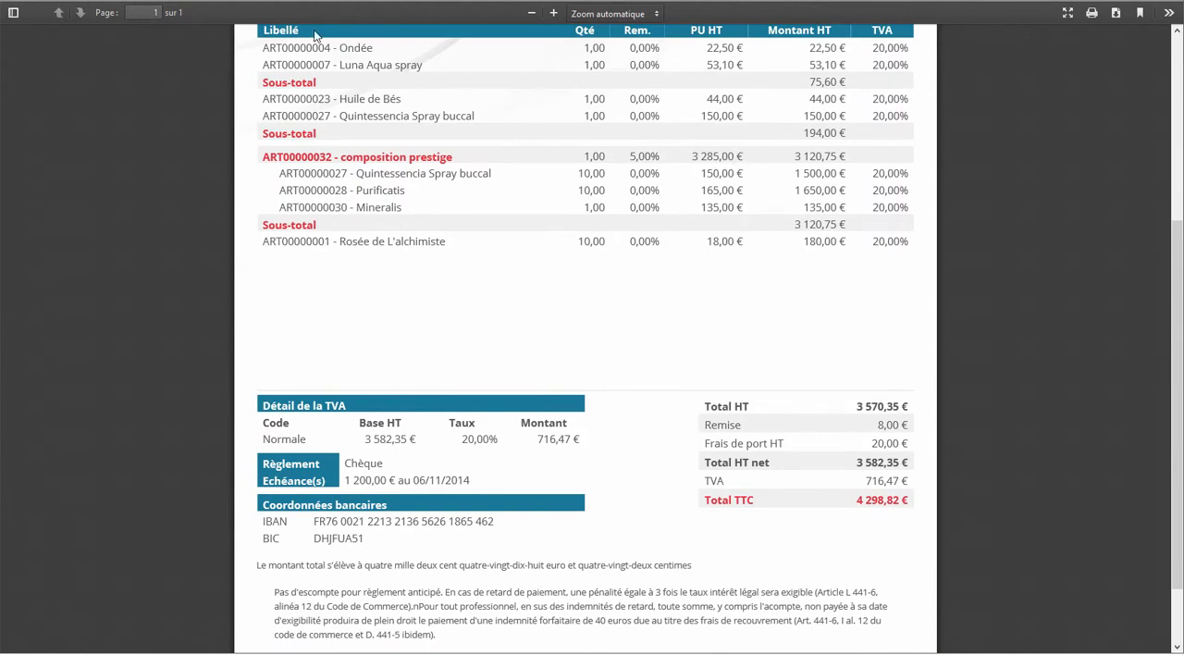
key("ctrl+w")
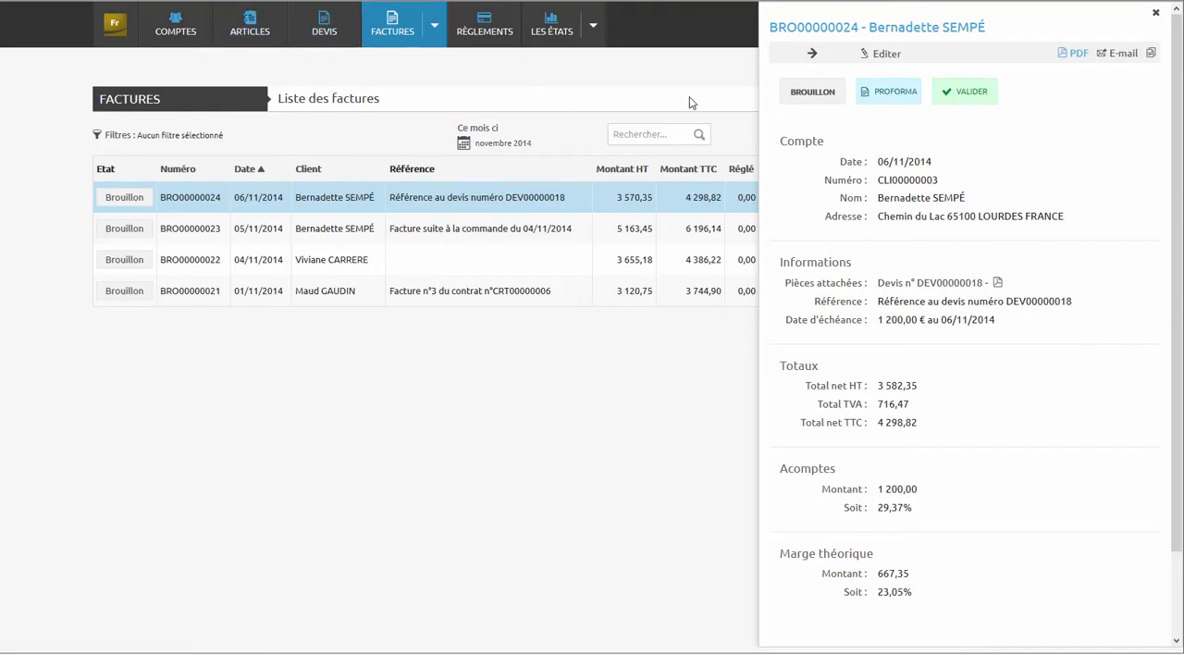
- Validate the draft invoice and choose to settle its attached deposit instalment
left_click(988, 104)
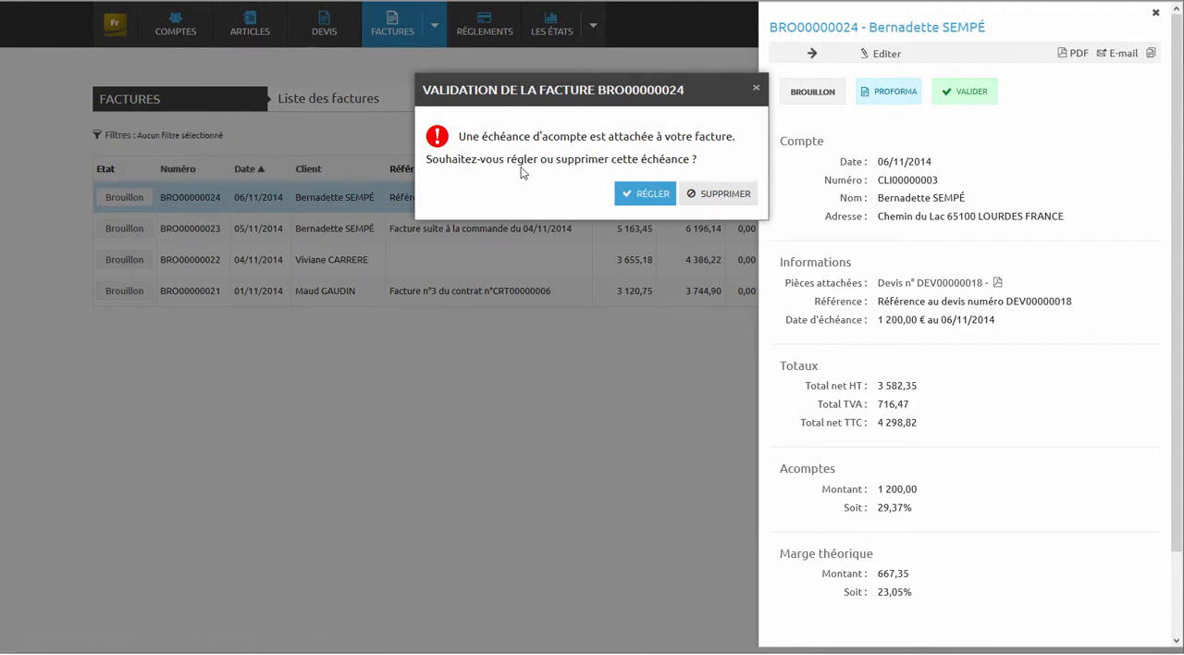
left_click(643, 194)
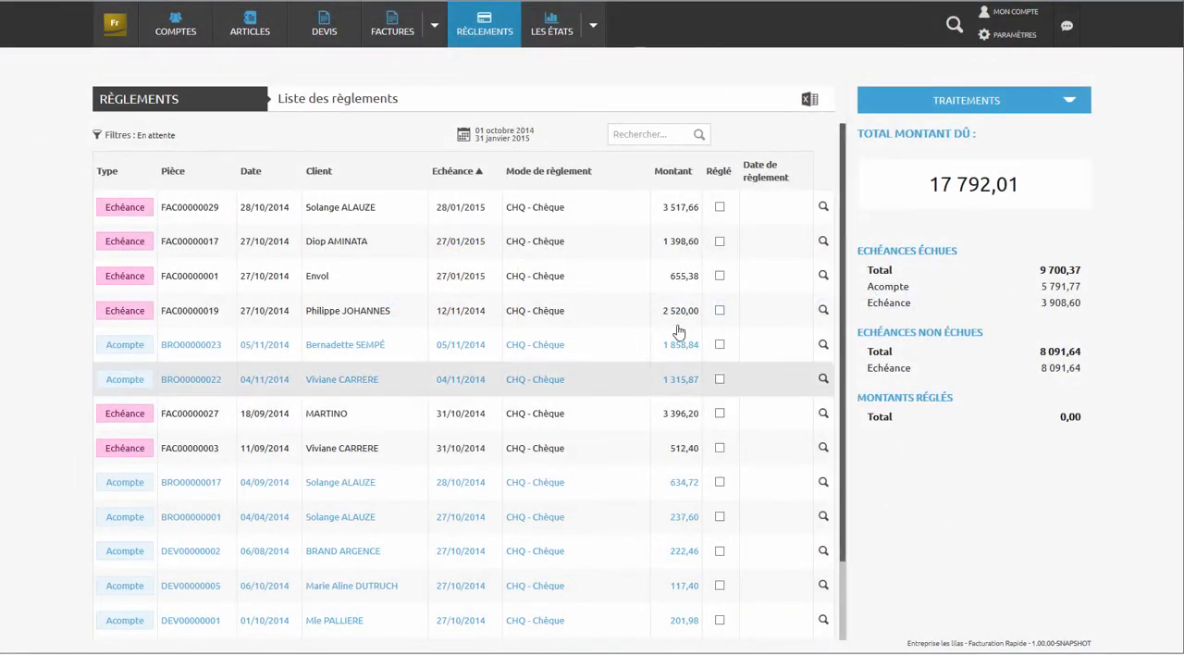
- Filter the pending payments to the period from 1 October 2014 to 30 November 2015
left_click(473, 144)
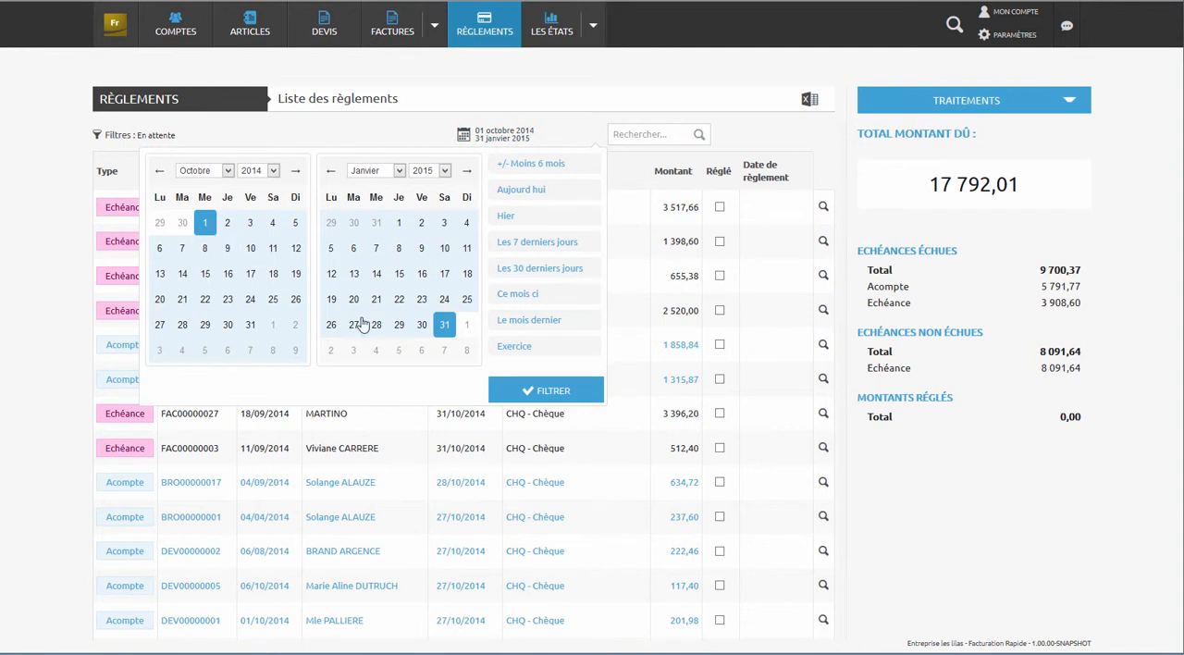
left_click(388, 171)
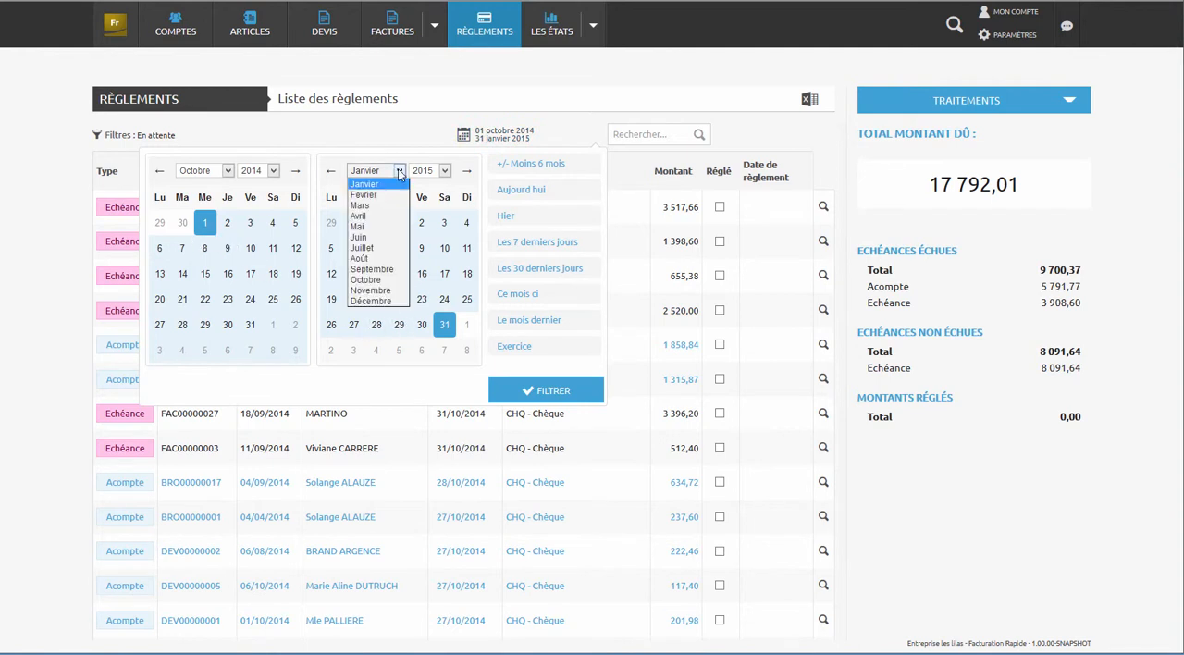
left_click(381, 289)
left_click(333, 350)
left_click(539, 392)
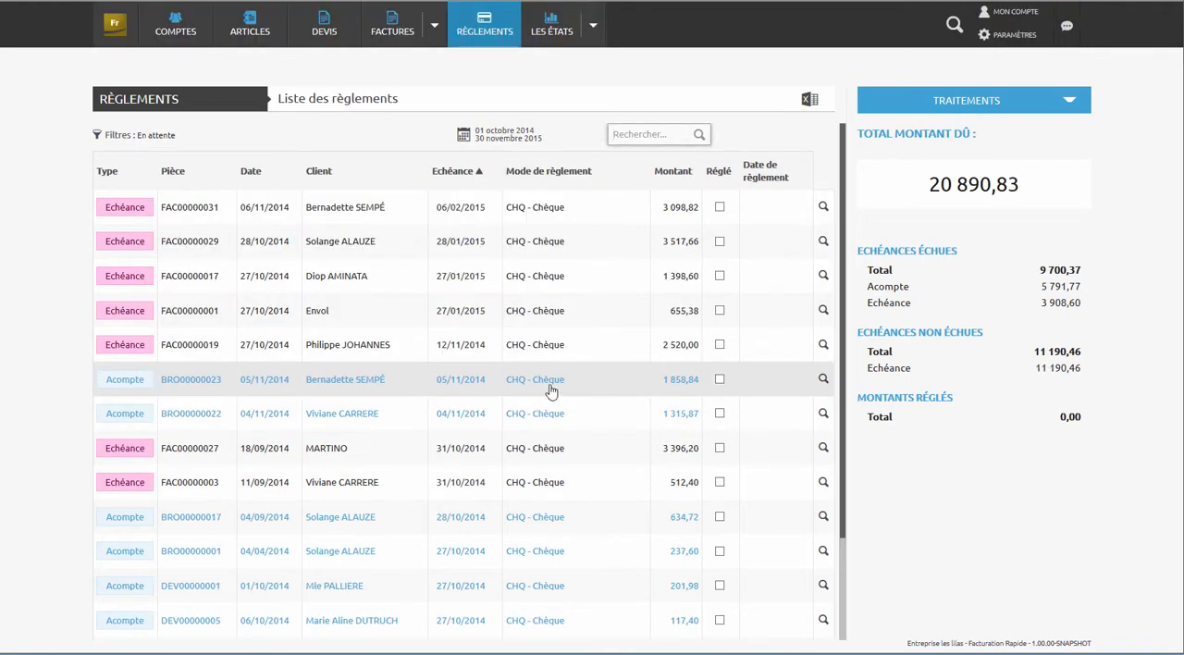
- Mark the 1 858,84 deposit and the 2 520,00 and 655,38 instalments as settled
left_click(720, 379)
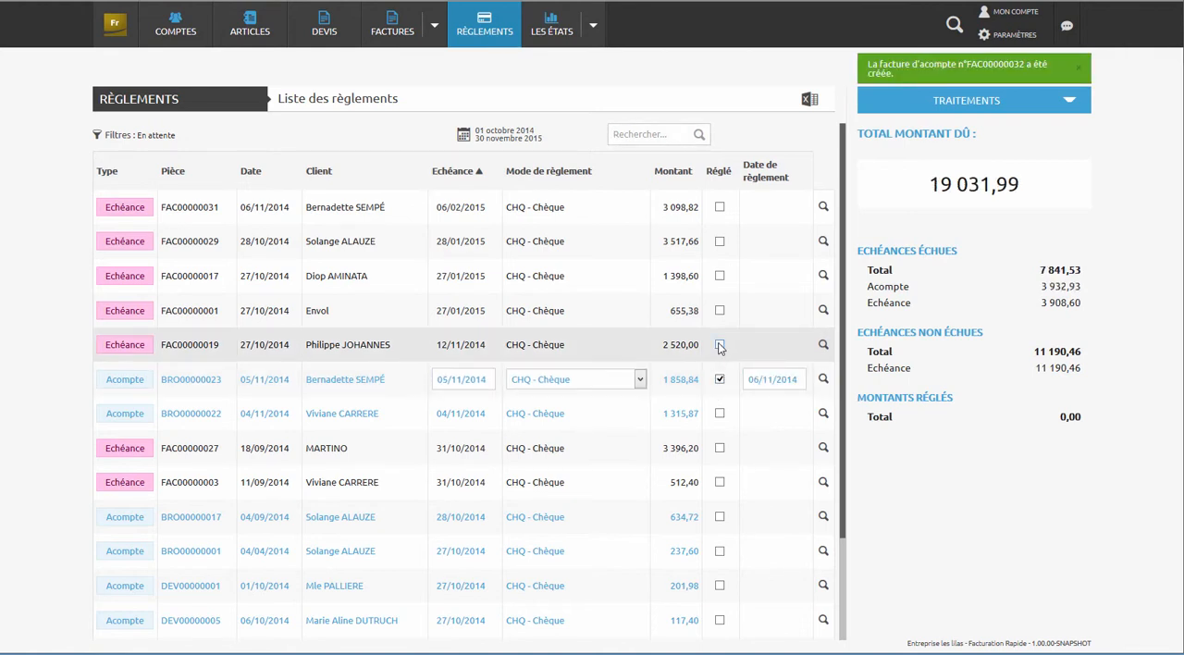
left_click(720, 344)
left_click(720, 310)
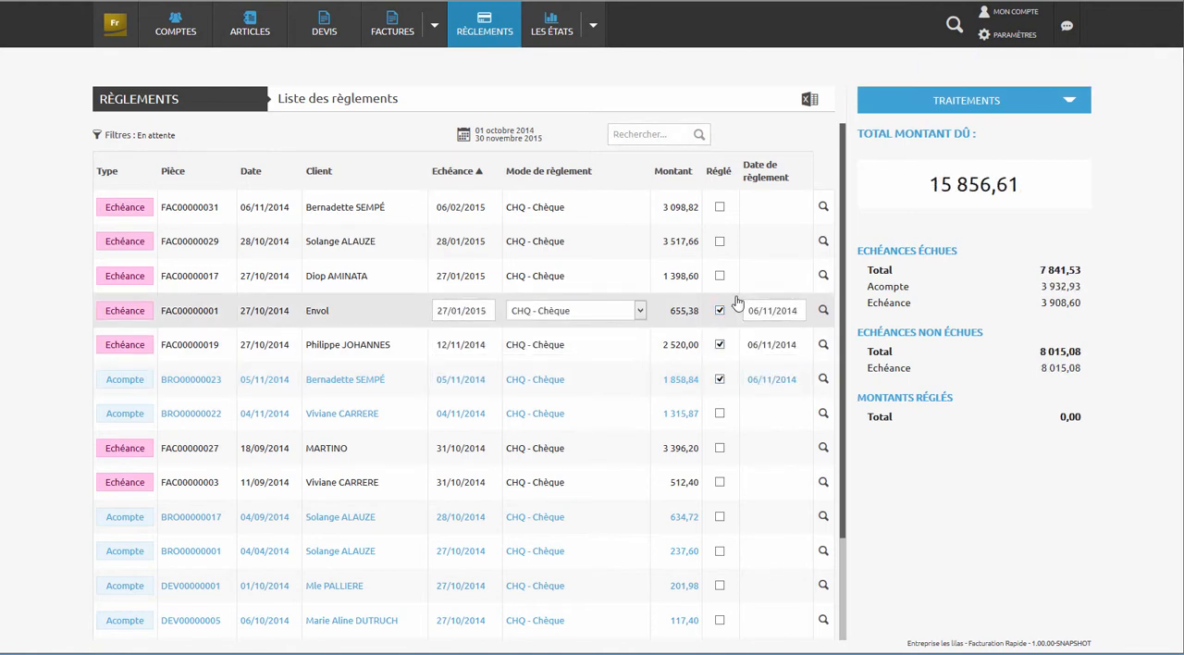
- Create a BNP FRANCE cheque deposit, entering issuing banks Crédit Mutuel, BNP Paribas and Société Générale, and include the 3 213,64 and 599,40 client groups
left_click(1069, 100)
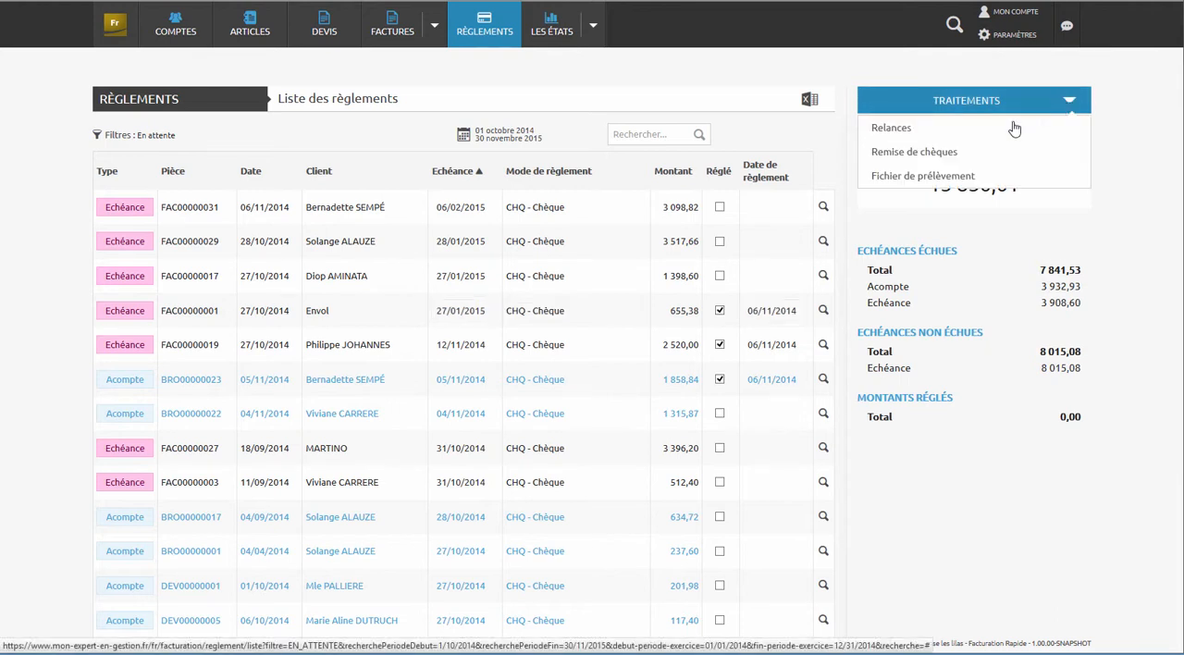
left_click(933, 153)
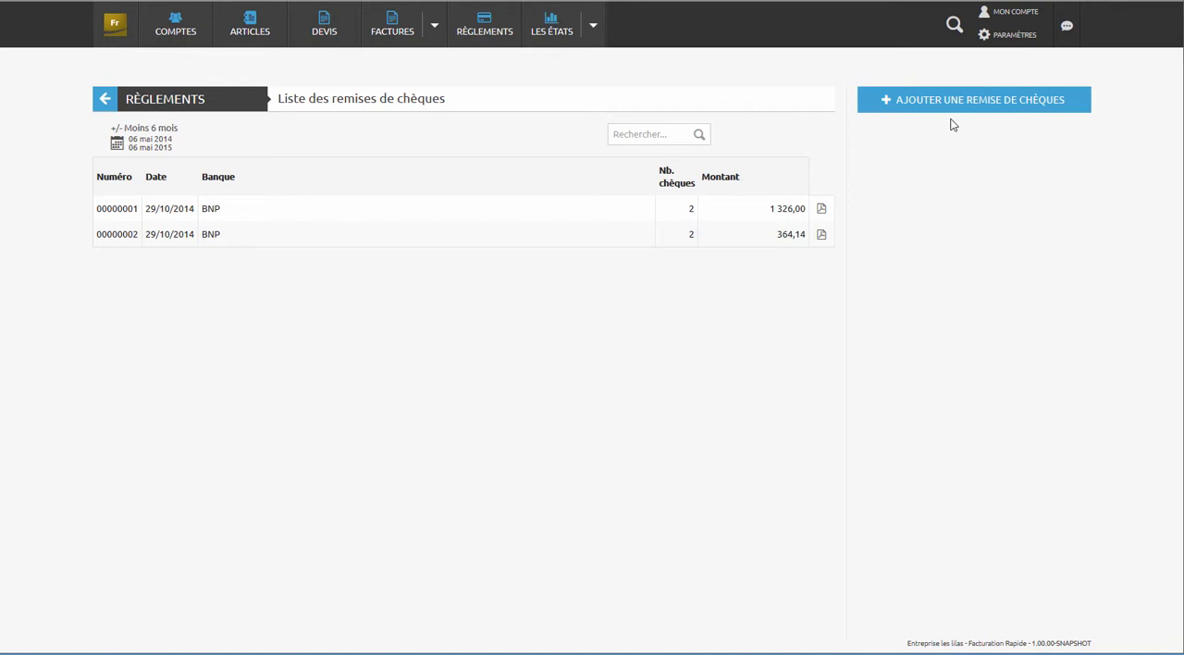
left_click(958, 113)
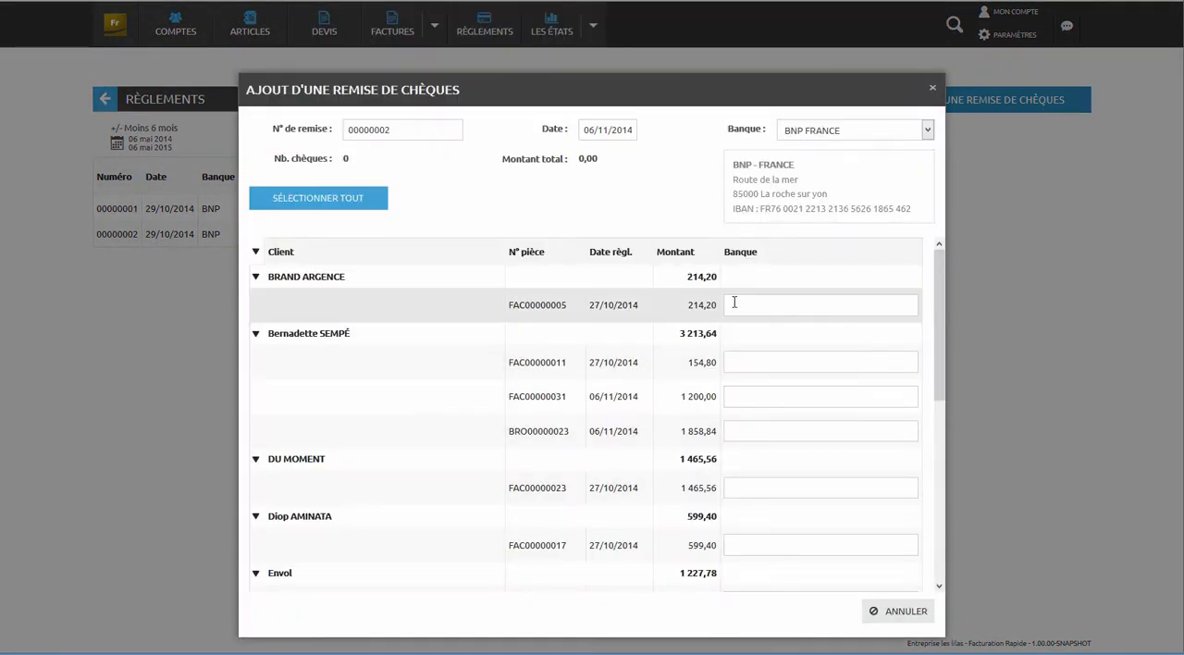
left_click(734, 302)
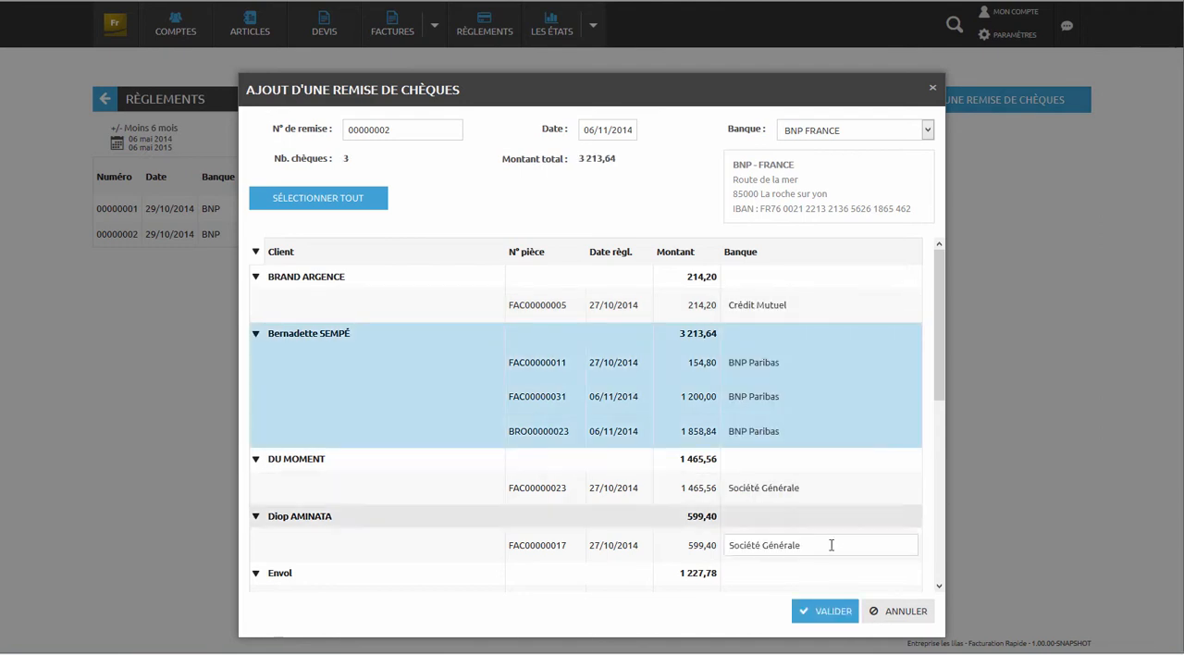
left_click(835, 520)
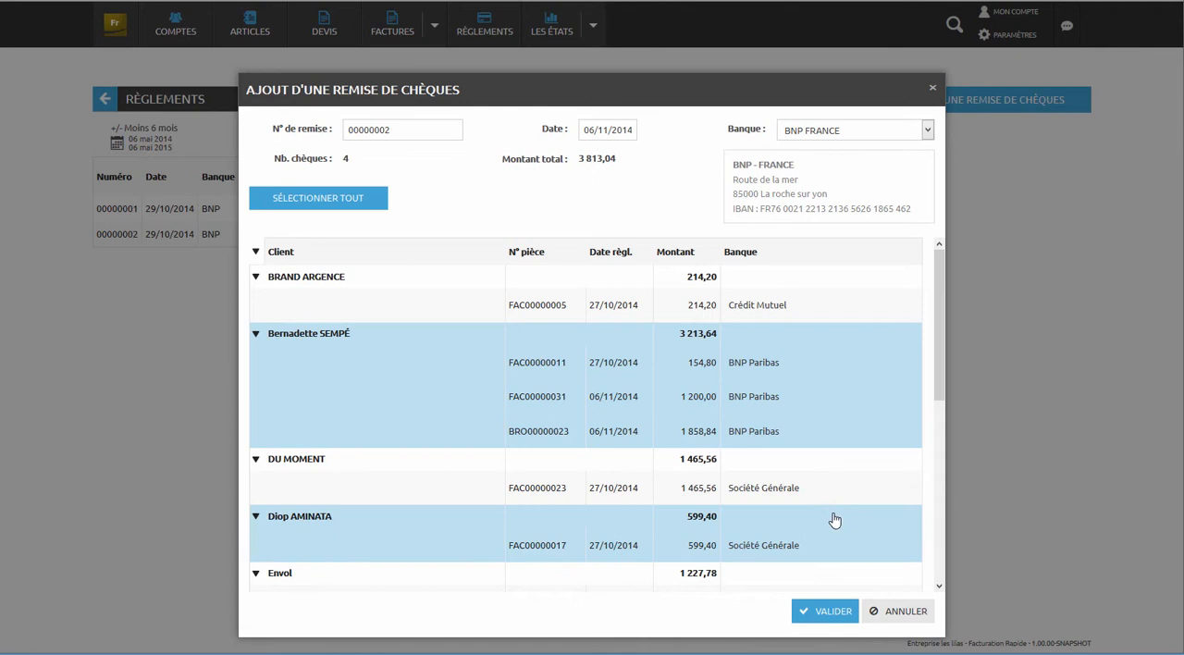
left_click(818, 614)
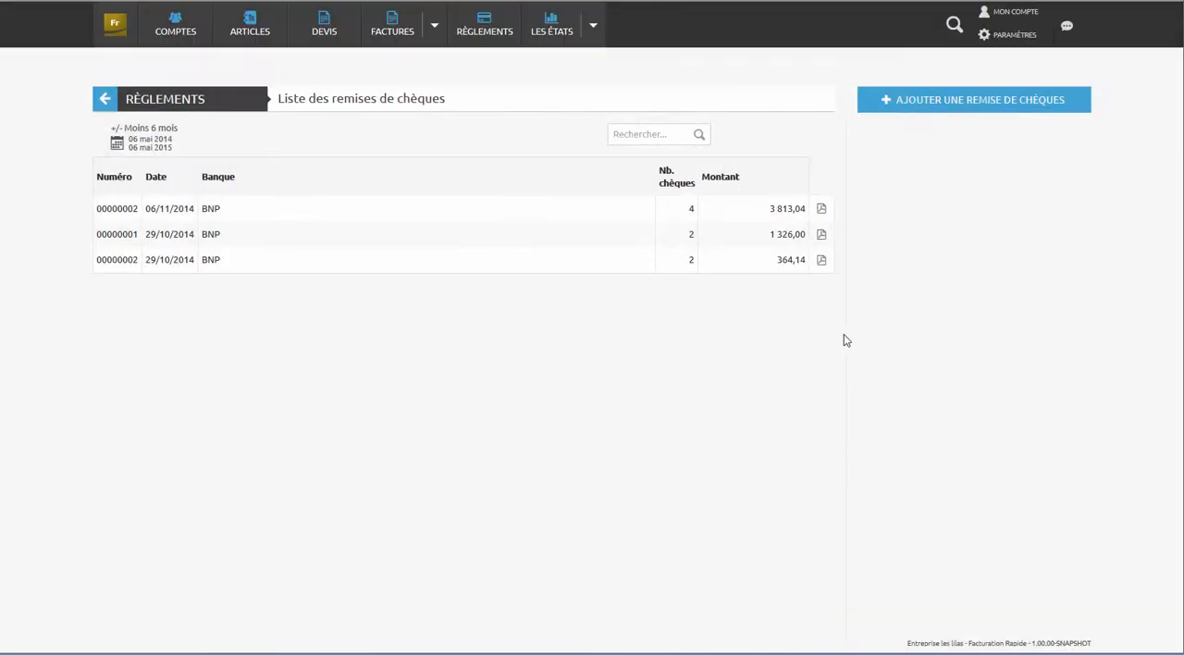
- Open the PDF of the cheque deposit dated 06/11/2014 and review its list of cheques
left_click(822, 211)
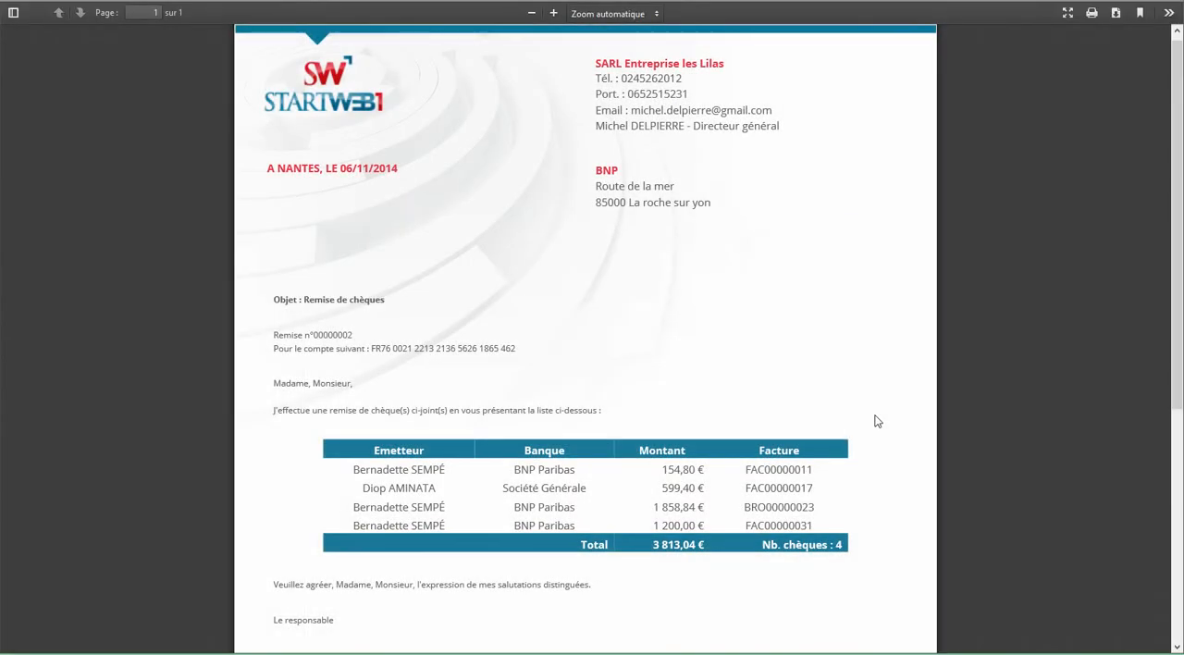
scroll(877, 421, "down", 4)
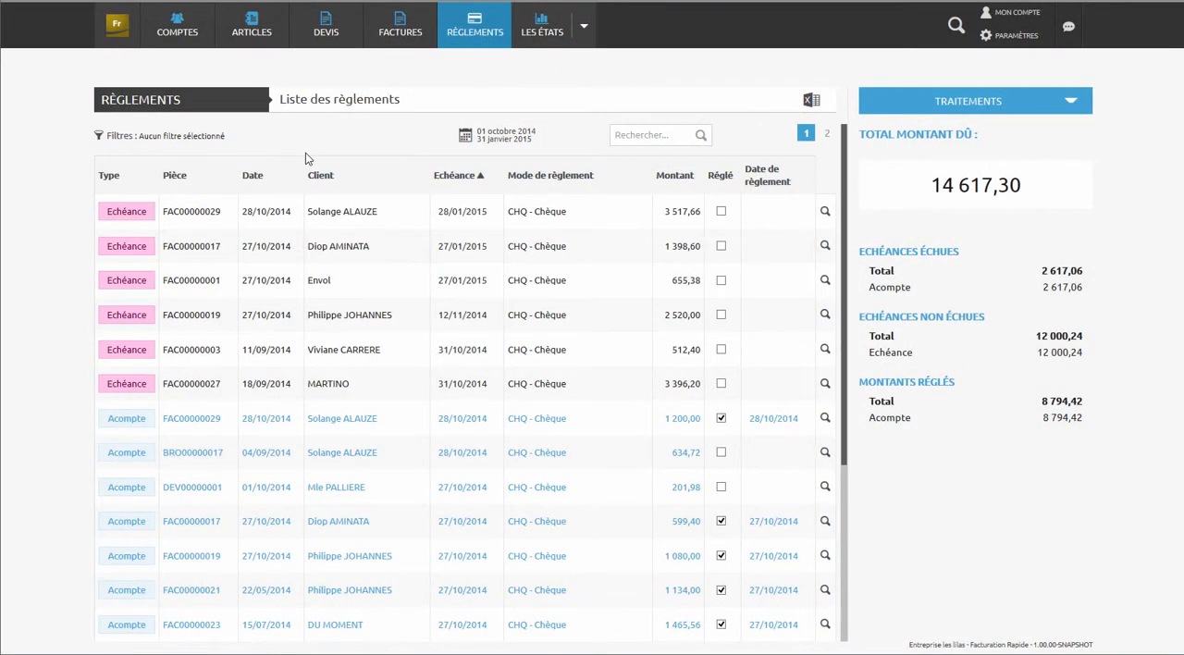
- Filter the payments list to the pending (En attente) state and browse the remaining payments
left_click(118, 139)
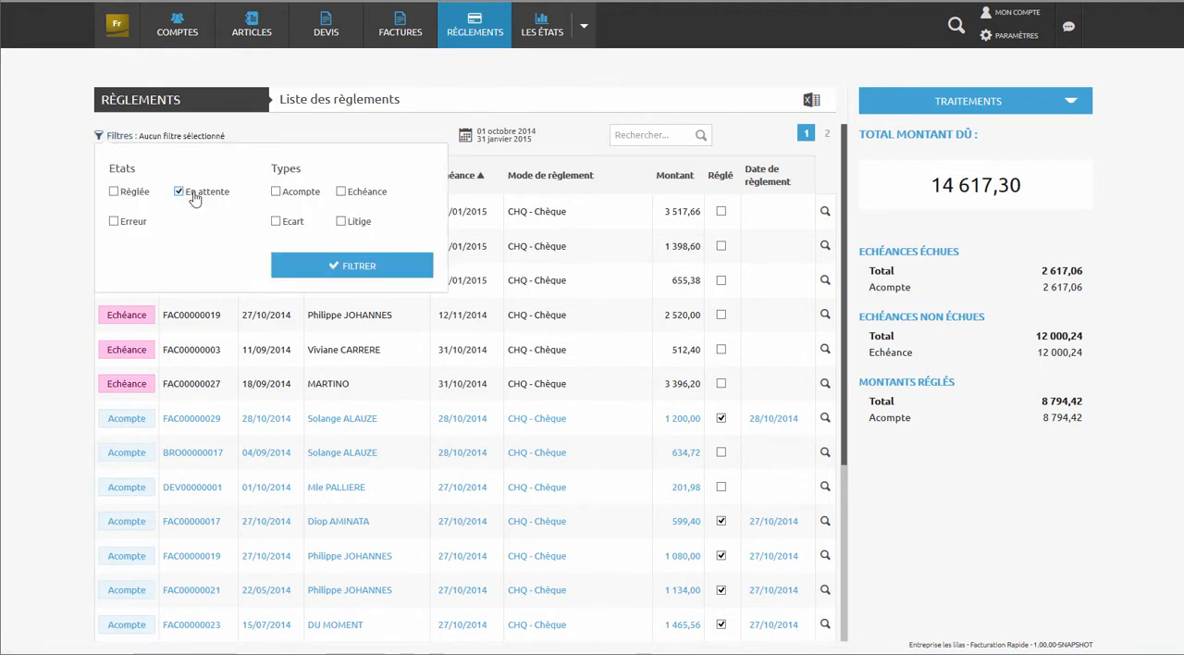
left_click(342, 265)
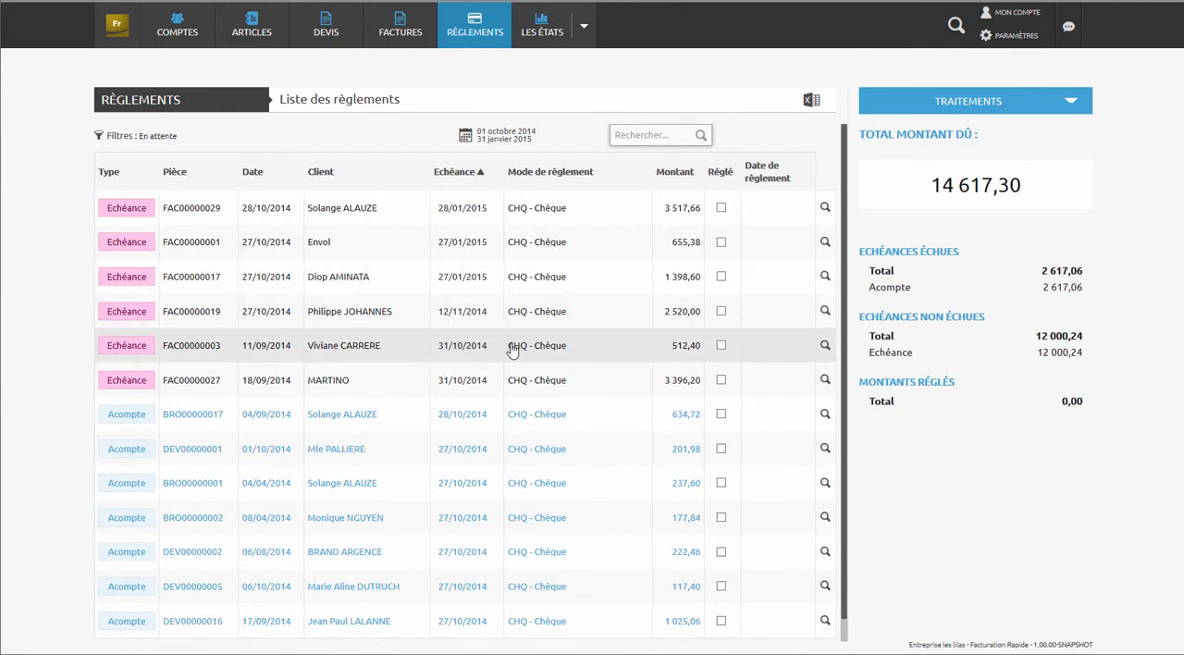
scroll(512, 349, "down", 1)
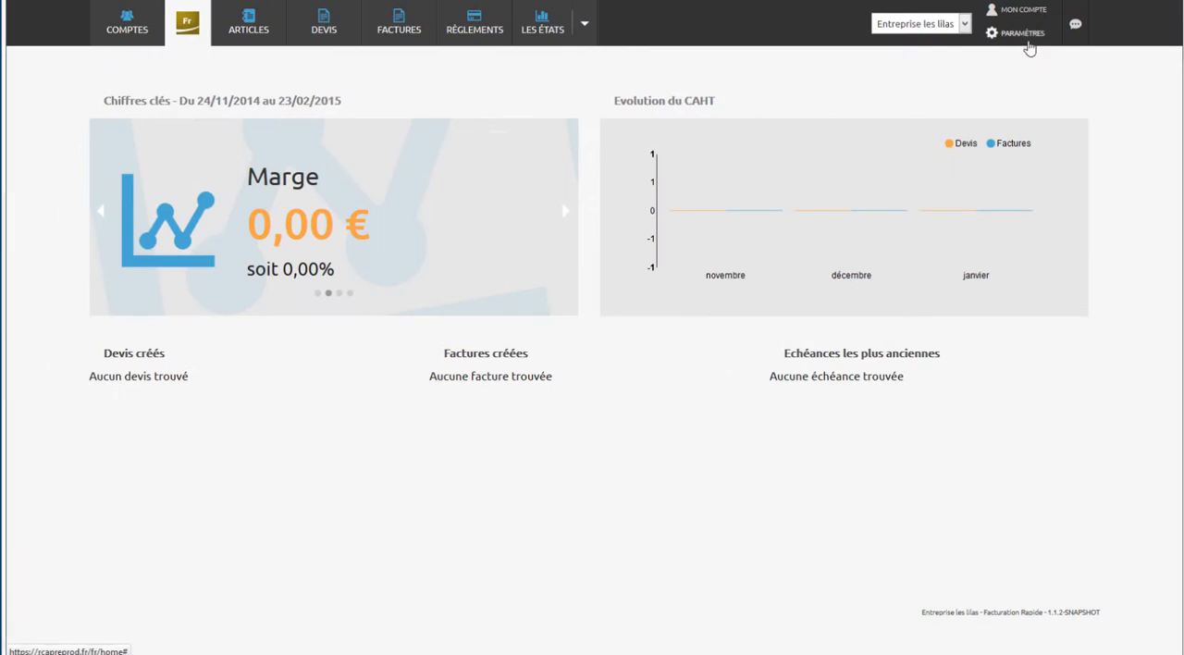
- Add a new print template in the Facturation Rapide settings, name it Facture and assign it to invoices
mouse_move(1024, 46)
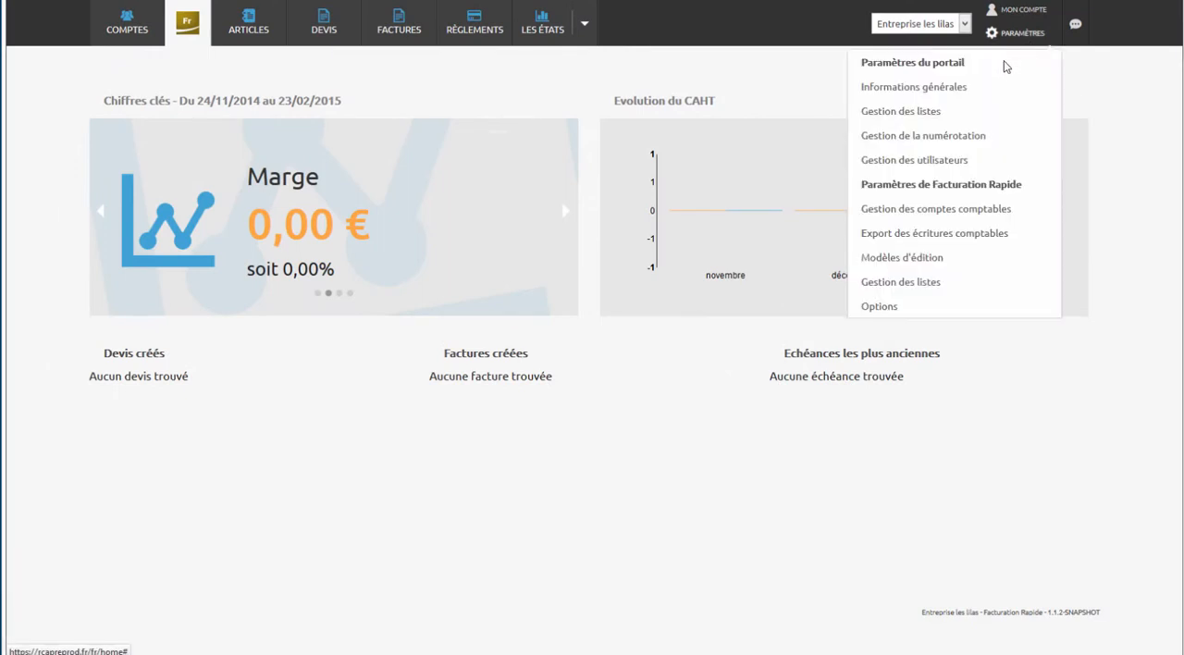
left_click(909, 264)
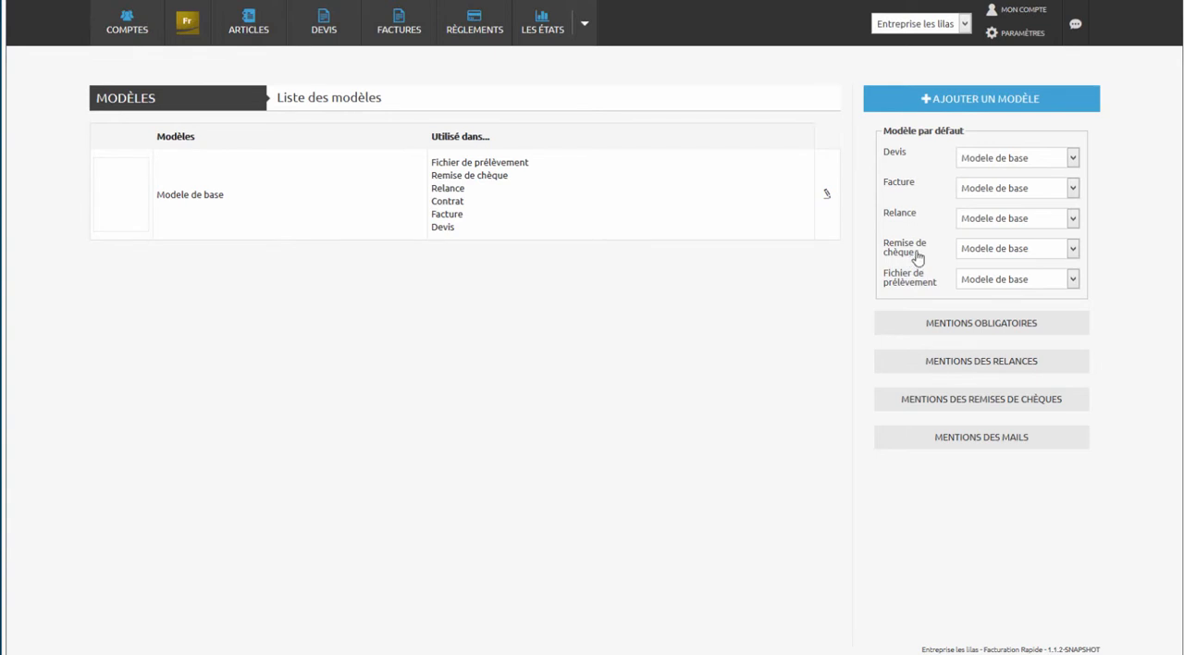
left_click(984, 105)
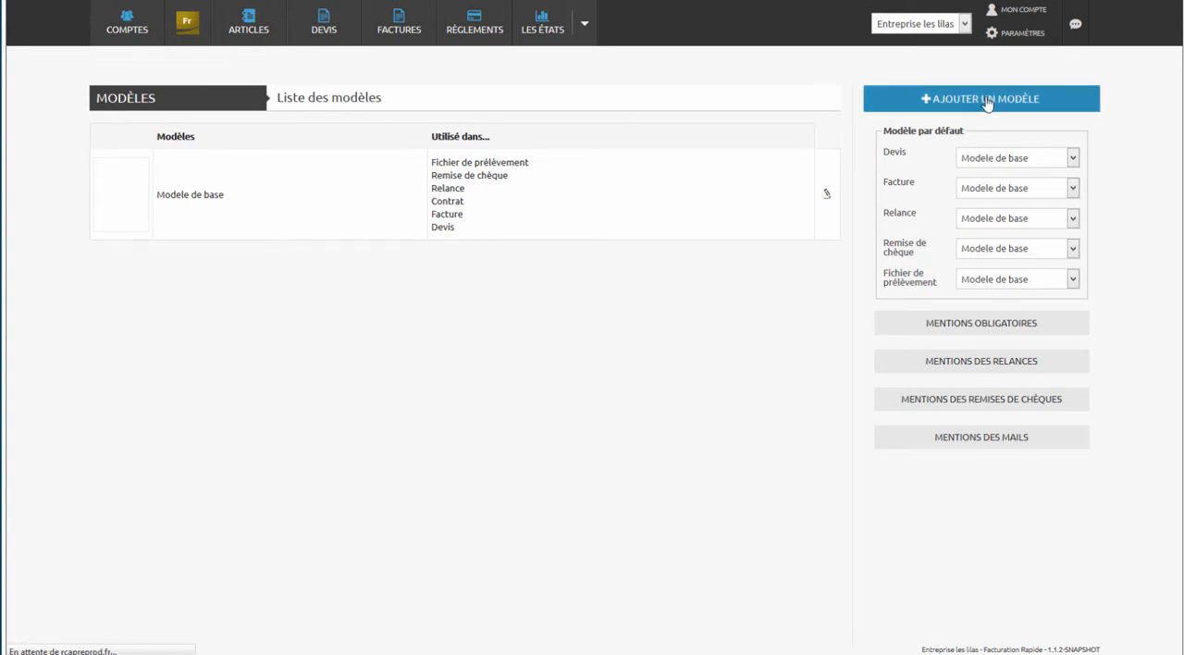
left_click(969, 132)
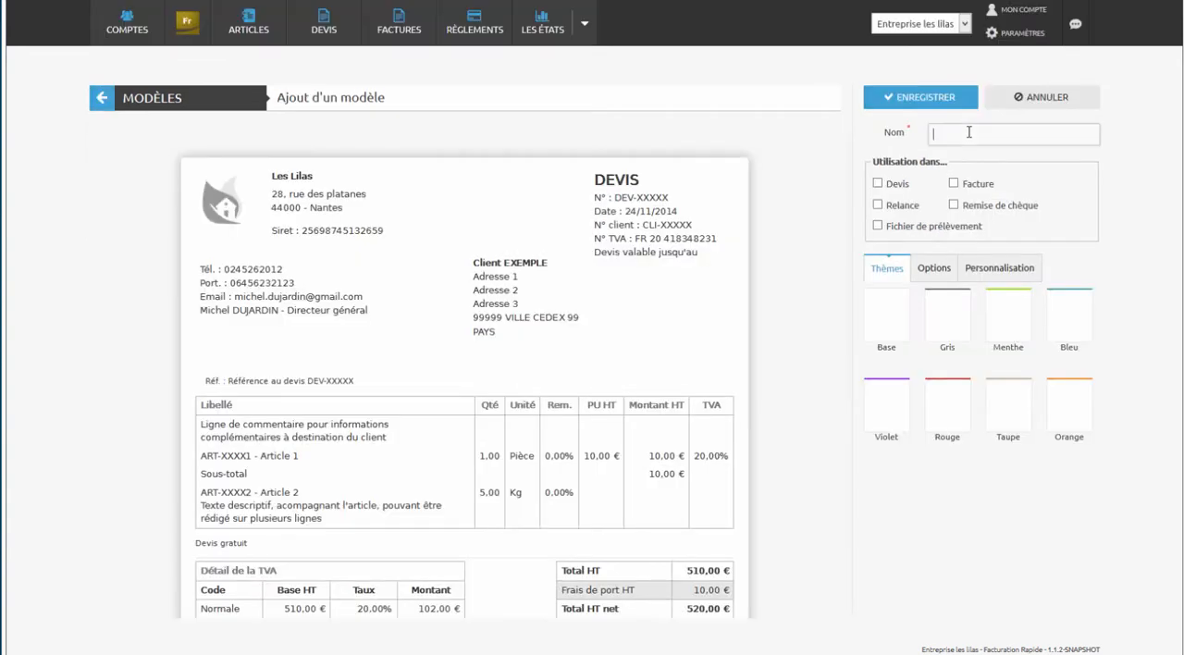
type("Fa")
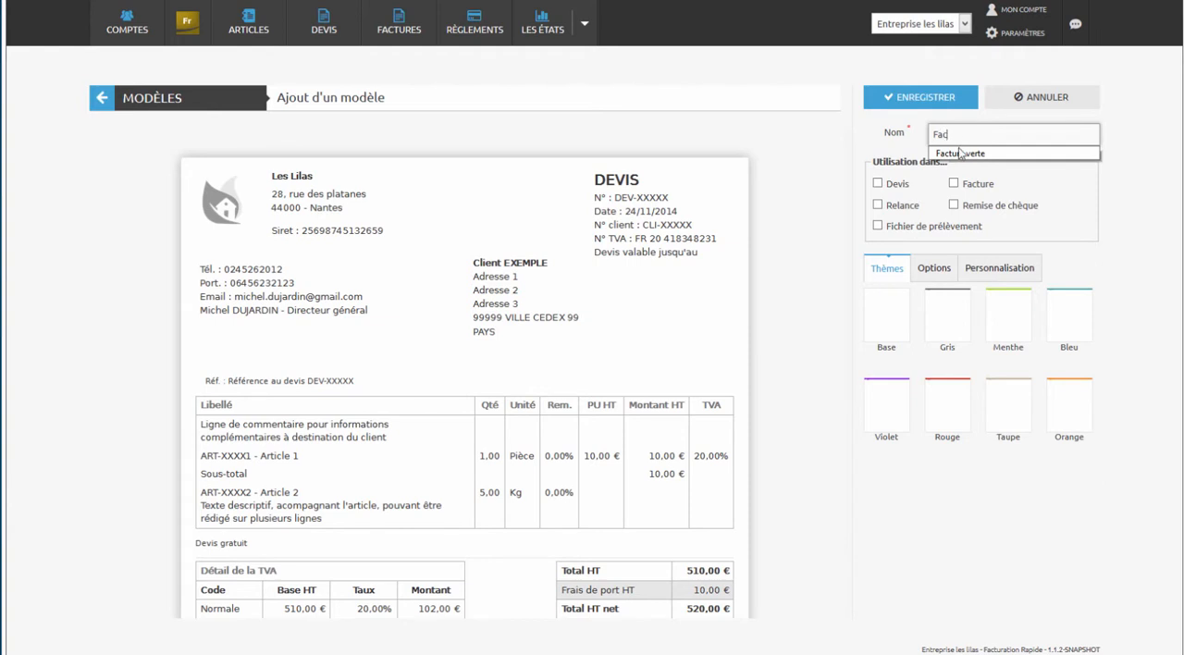
type("c")
left_click(961, 154)
left_click_drag(1001, 132, 971, 133)
key("BackSpace")
key("BackSpace")
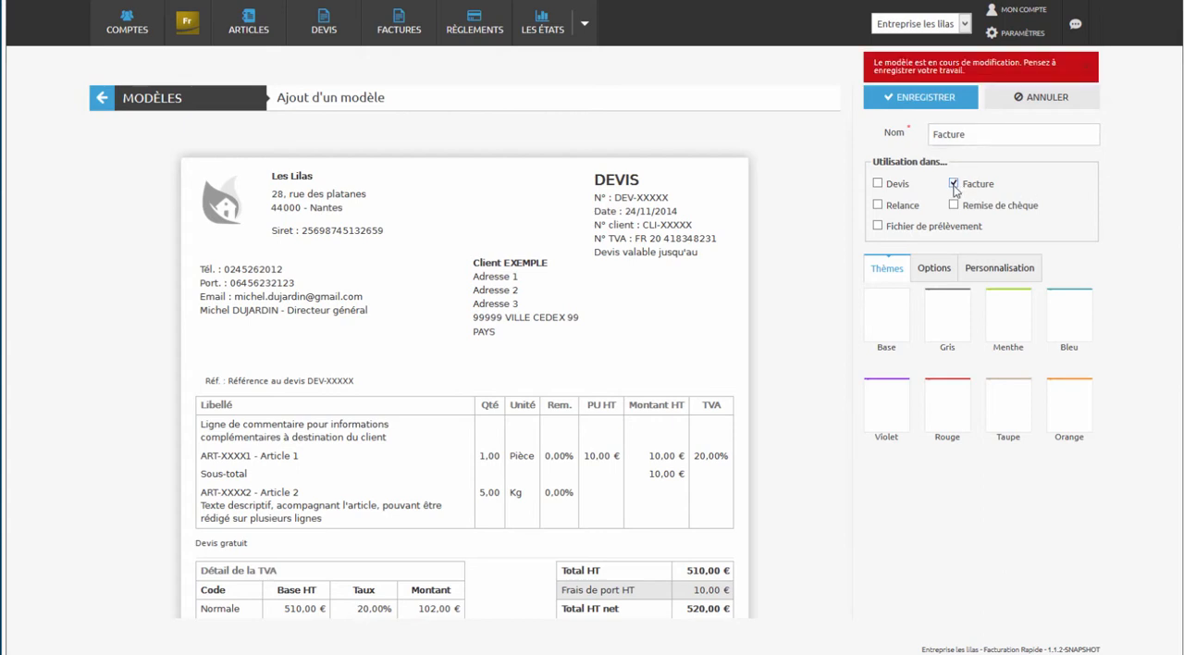
- Preview the Menthe theme and apply the Bleu theme to the invoice template
left_click(1000, 318)
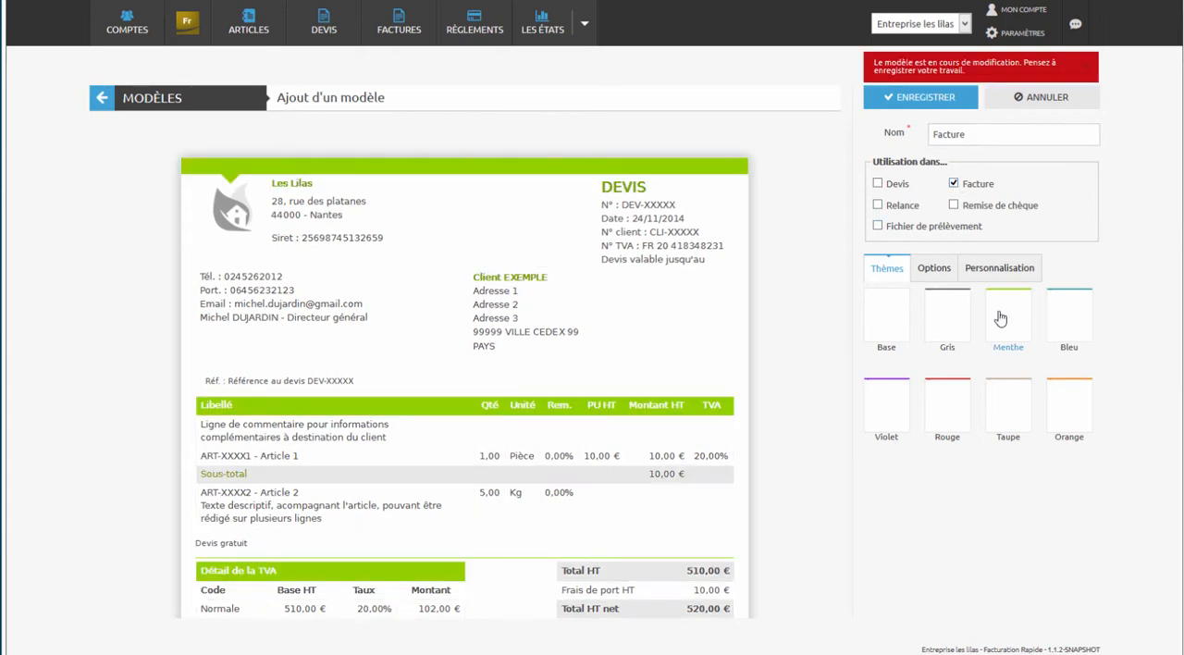
left_click(1056, 318)
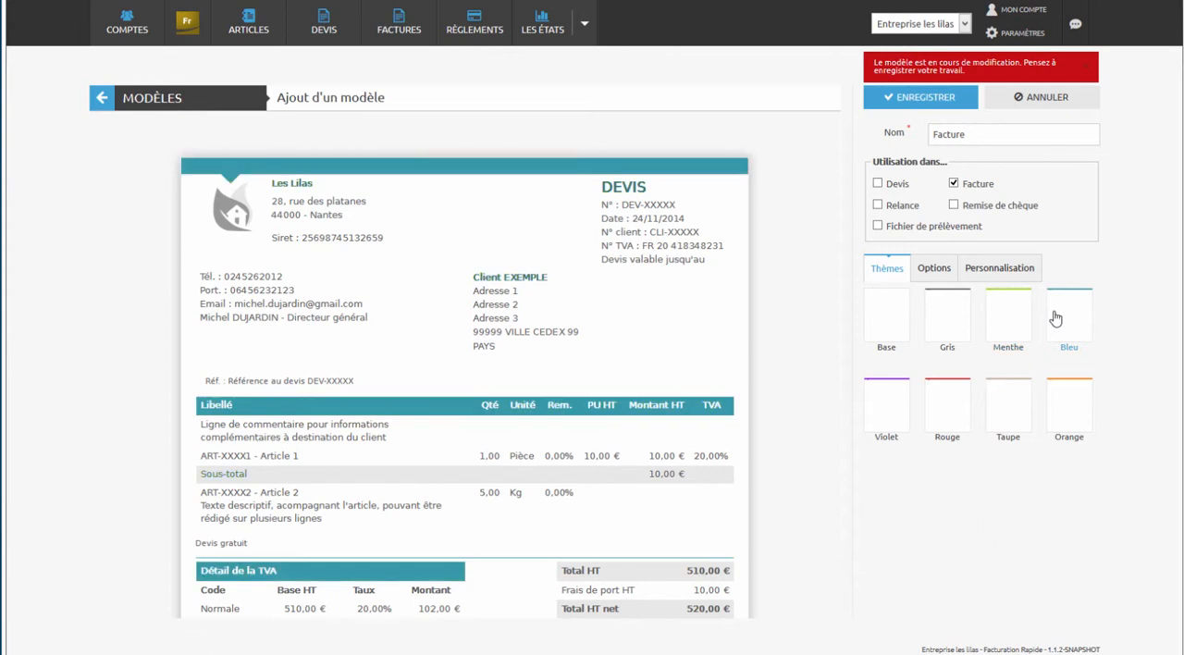
- Exclude the company name (Raison sociale), Siret and Responsable from the template's header options
left_click(935, 269)
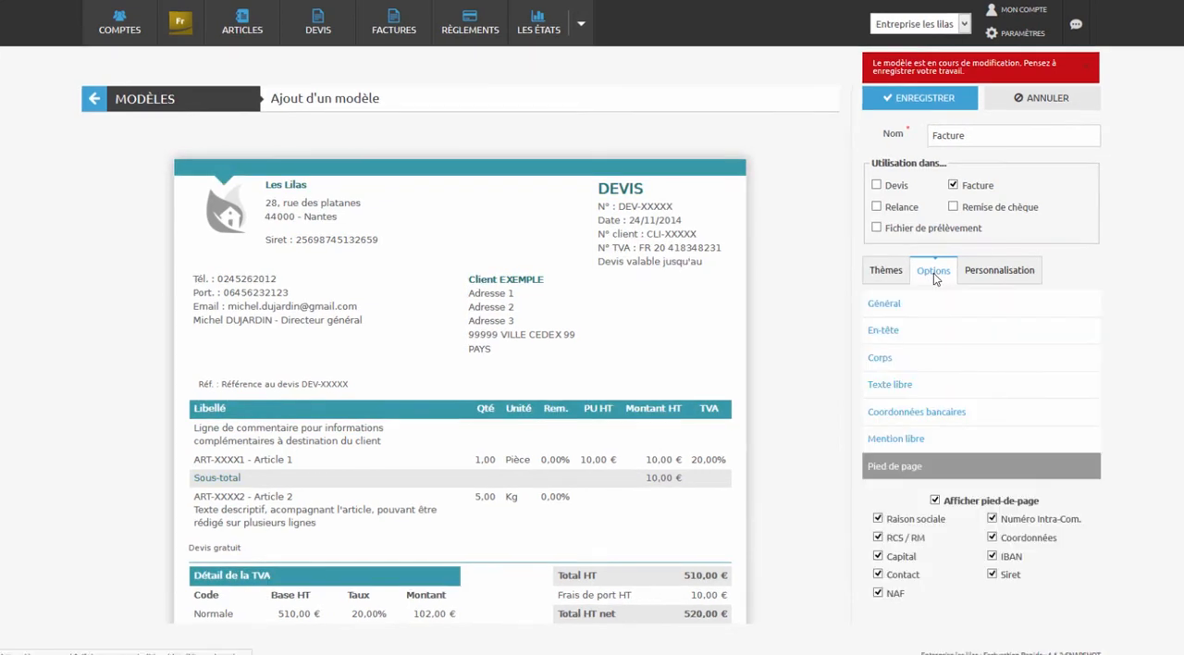
left_click(895, 303)
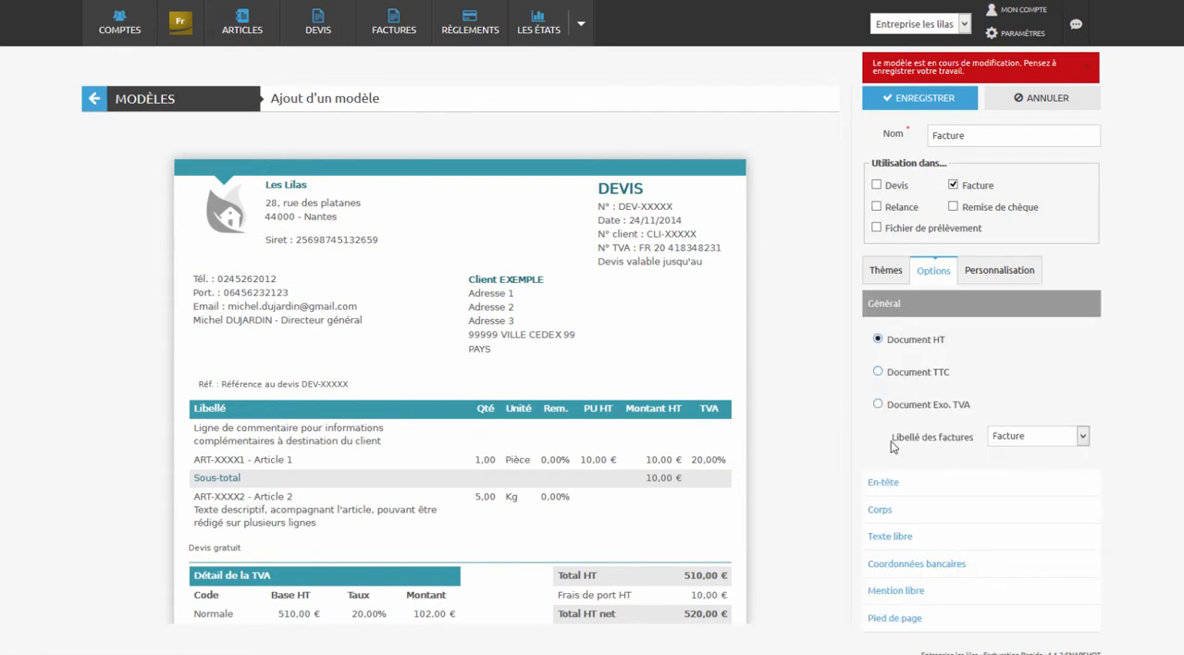
left_click(886, 483)
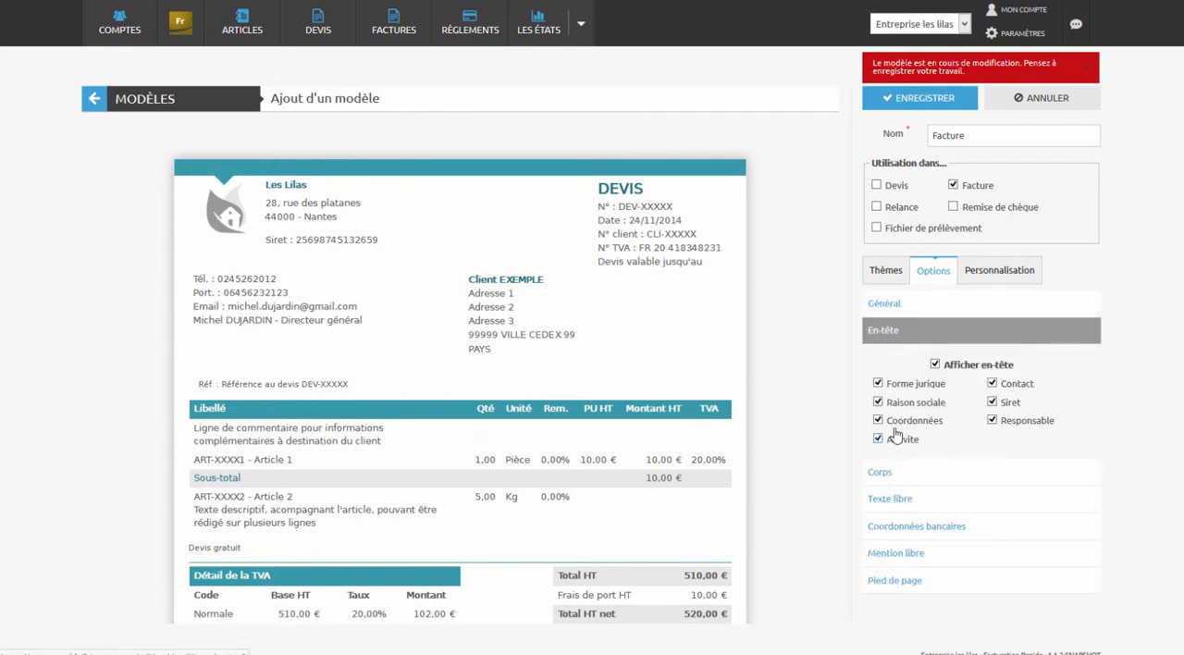
left_click(877, 403)
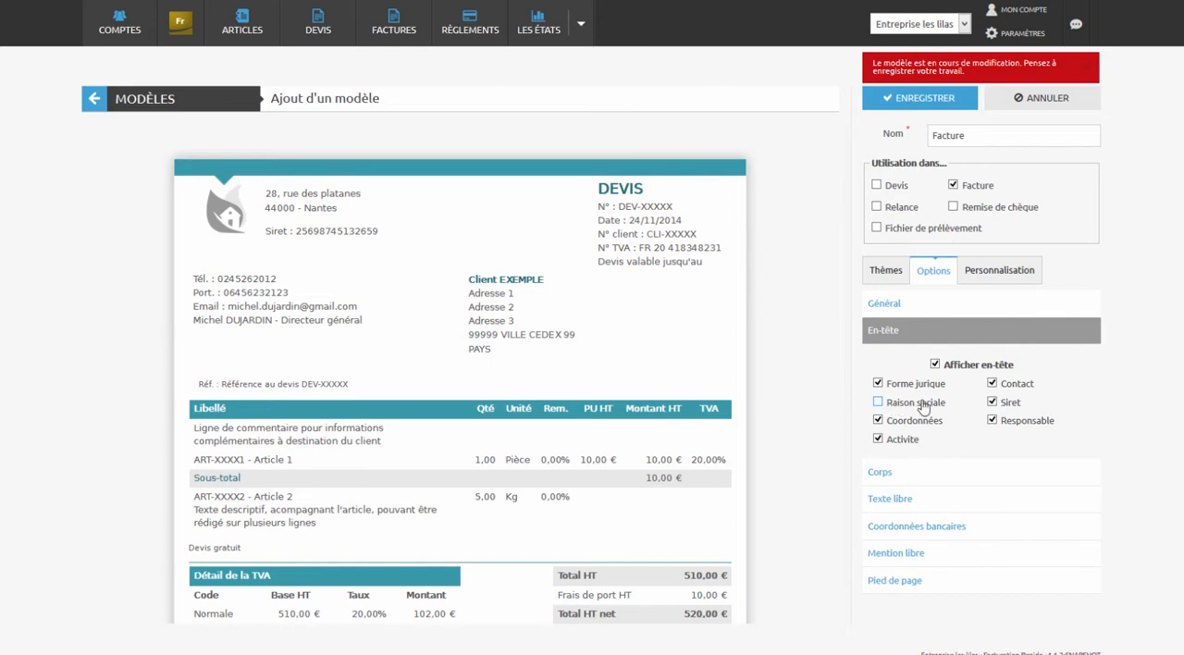
left_click(992, 402)
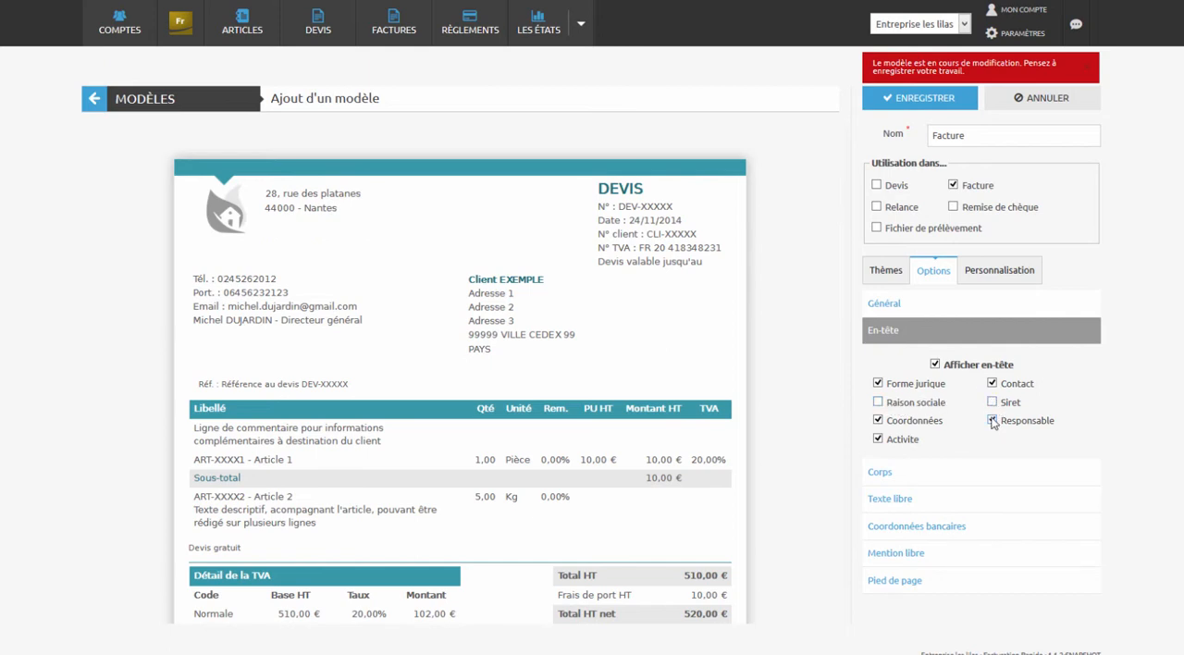
left_click(993, 421)
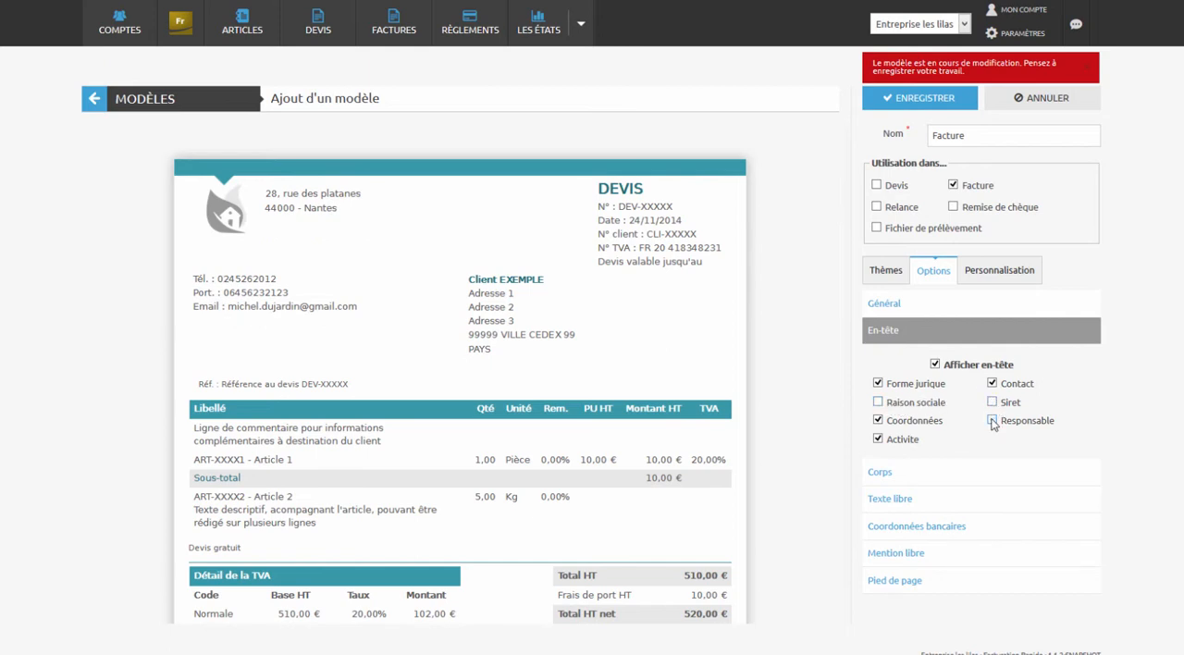
- Hide the Unité column in the template's body and review the footer options against the full page preview
left_click(924, 473)
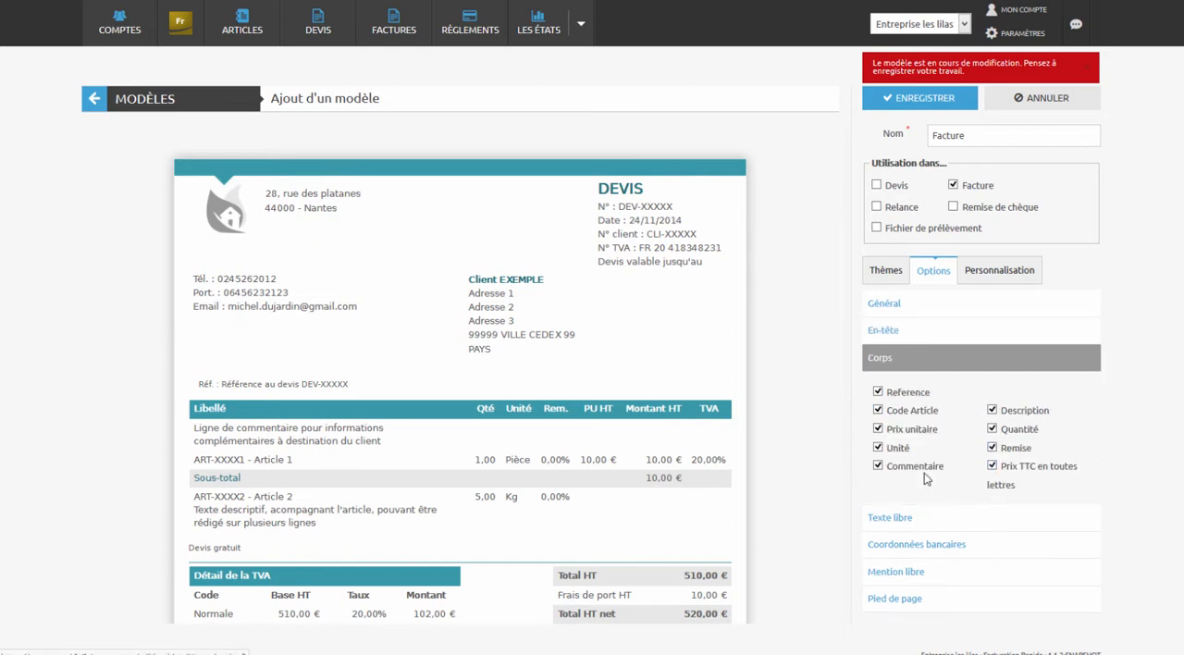
left_click(881, 447)
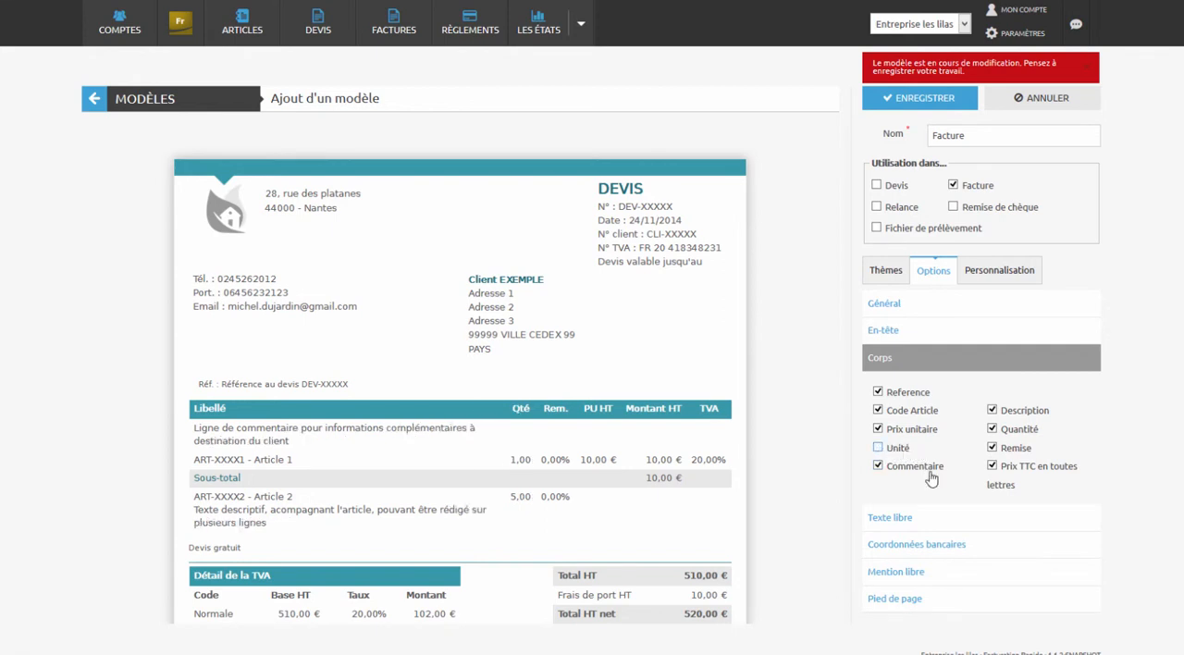
left_click(937, 599)
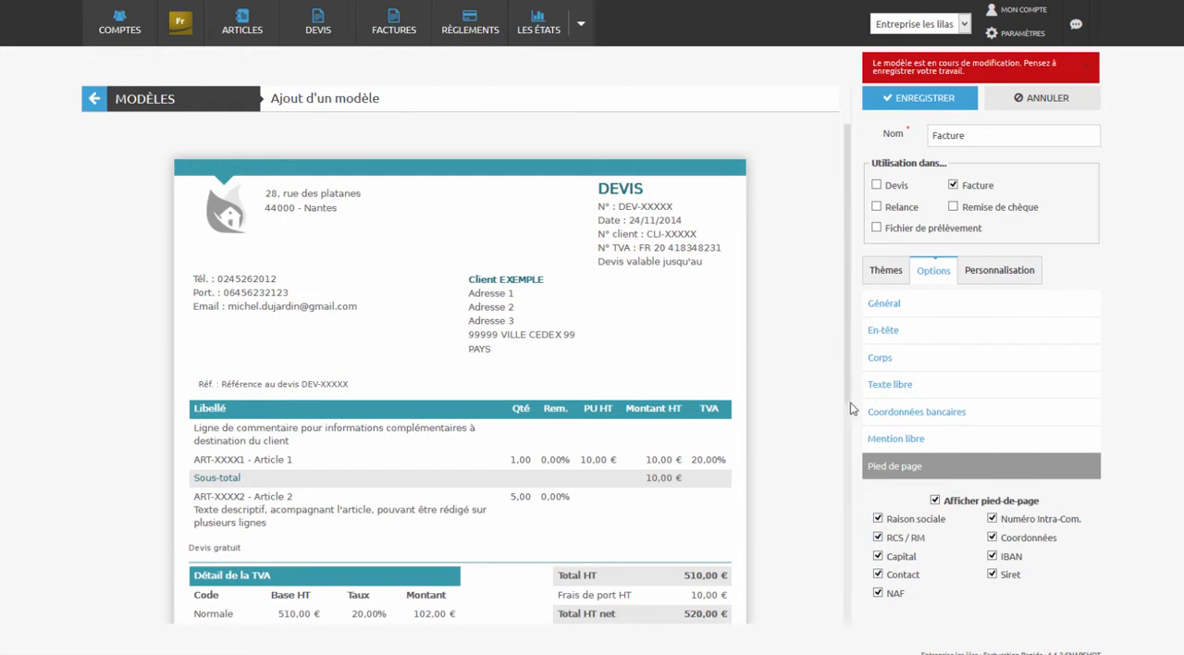
left_click_drag(850, 416, 857, 622)
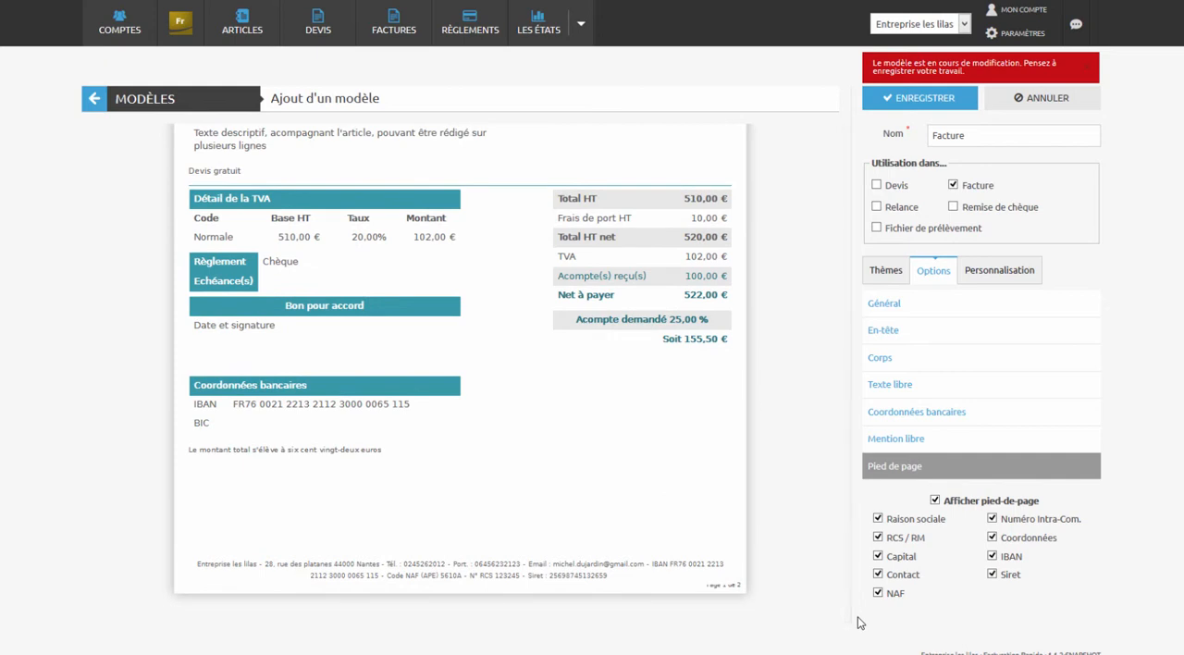
scroll(850, 606, "up", 2)
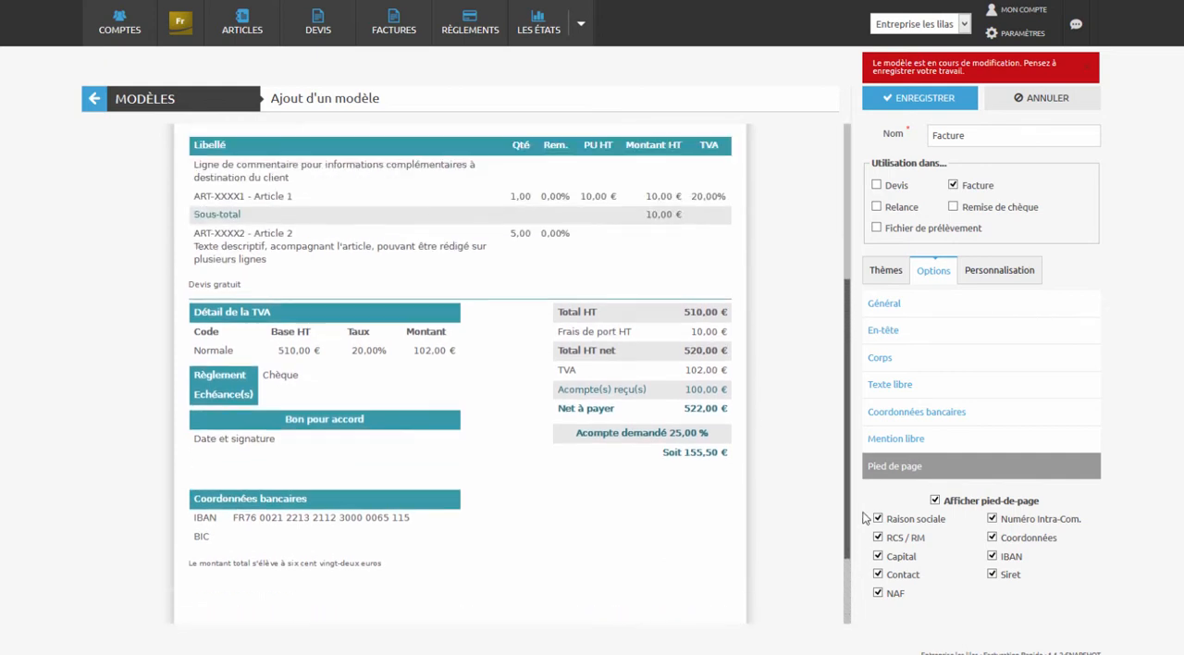
scroll(864, 518, "up", 5)
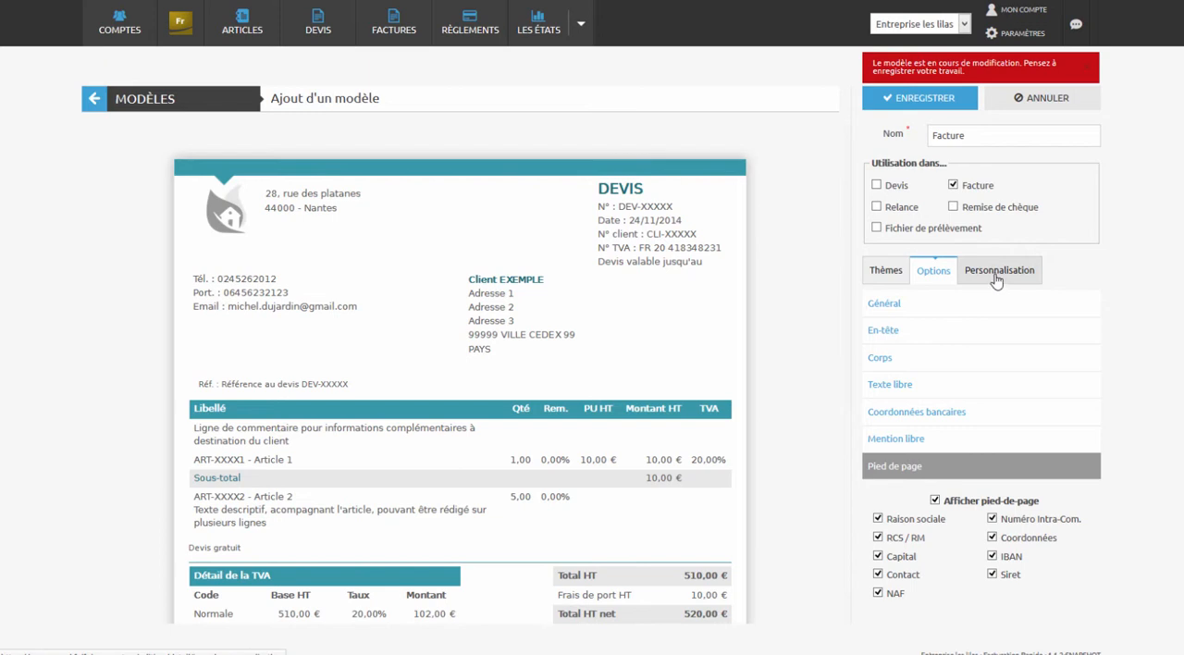
- Set both the title font and the general font of the template to Open-Sans
left_click(1002, 271)
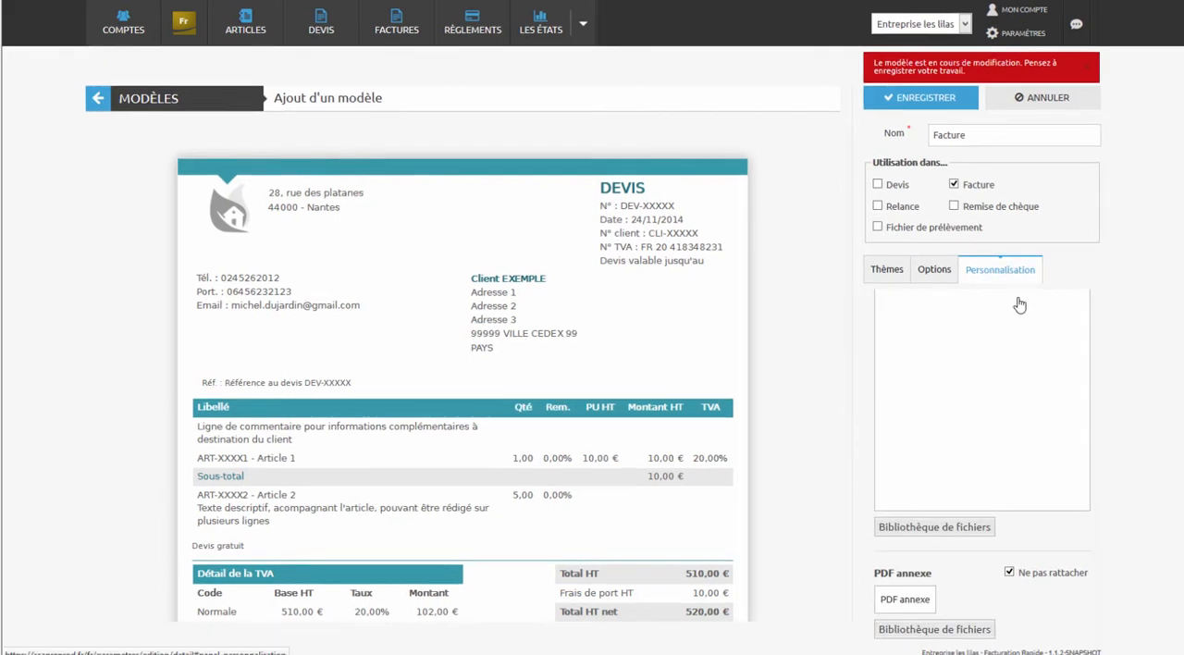
scroll(1101, 416, "up", 5)
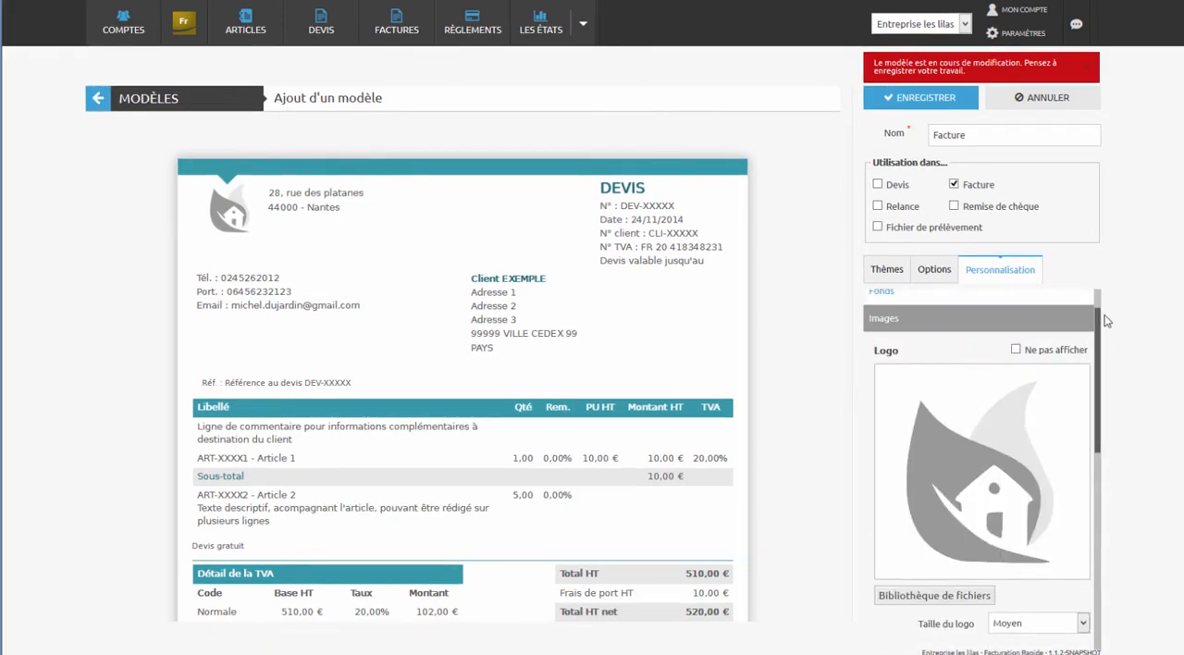
left_click(1004, 309)
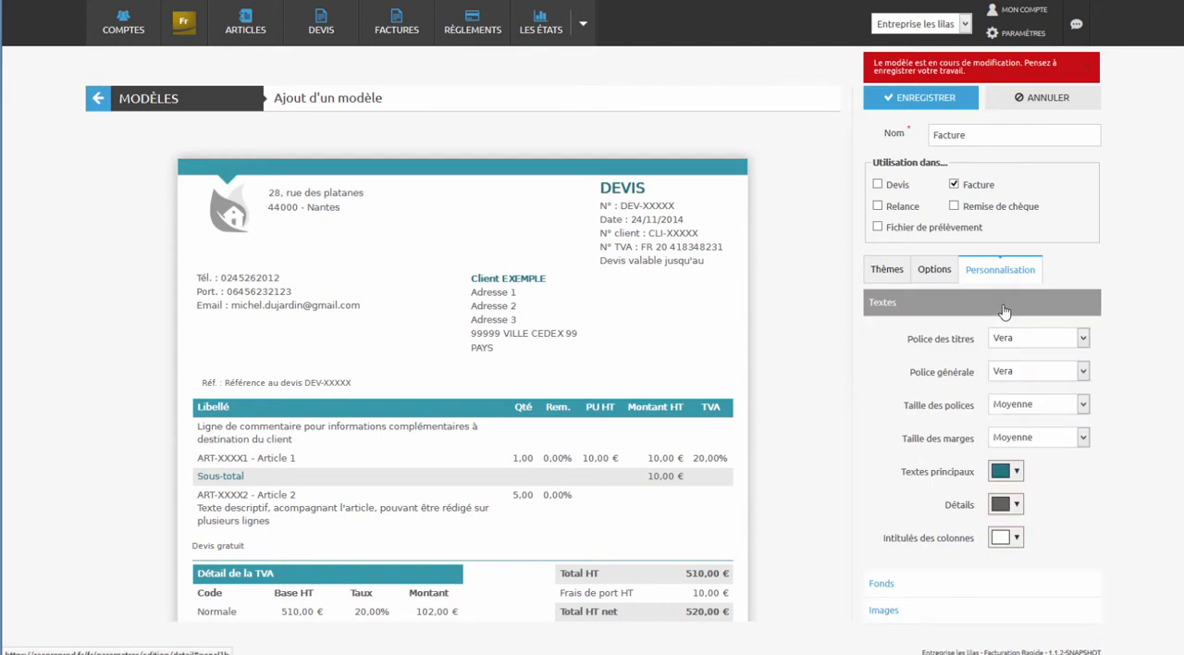
left_click(1025, 339)
left_click(1018, 359)
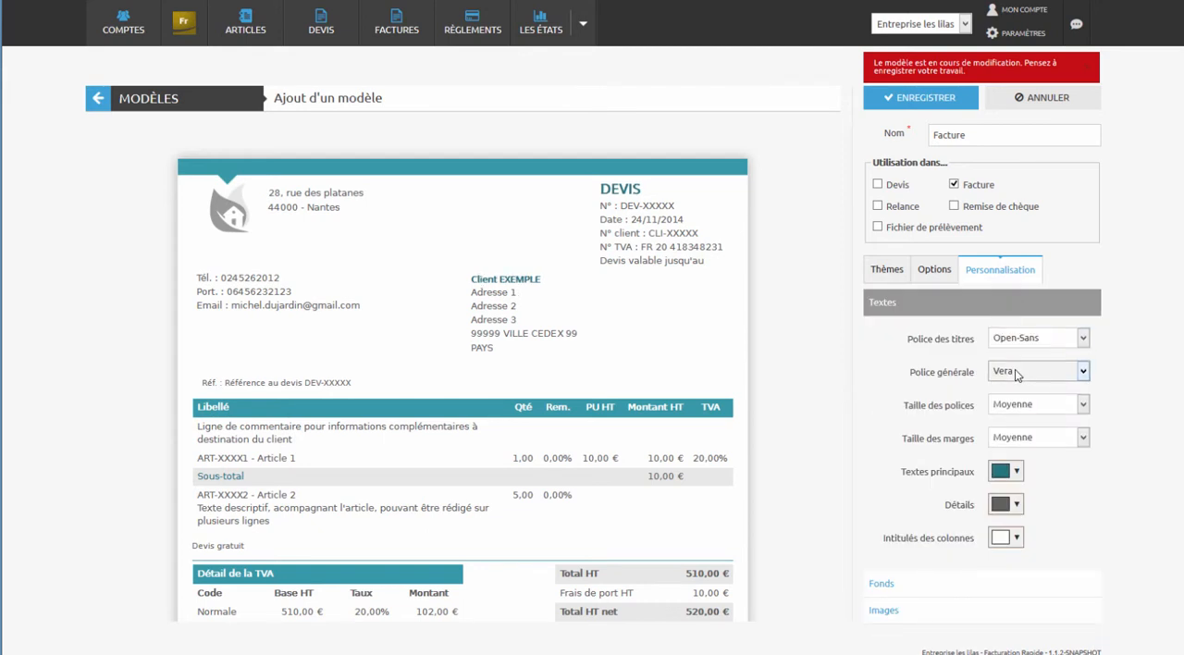
left_click(1022, 382)
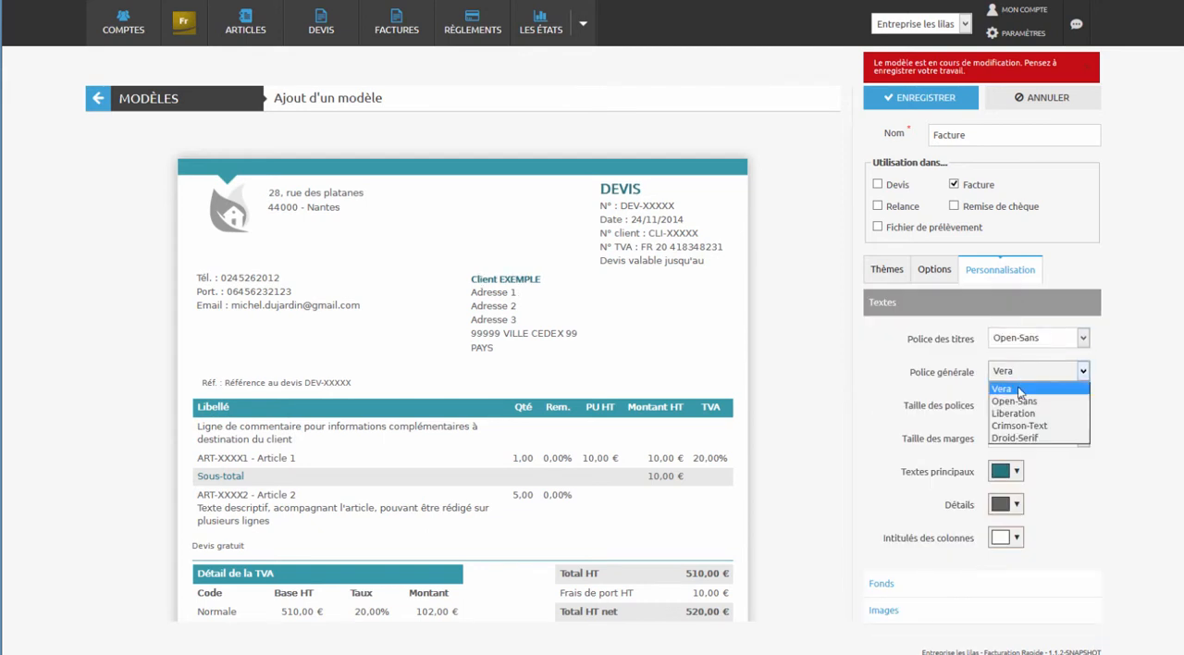
left_click(1021, 400)
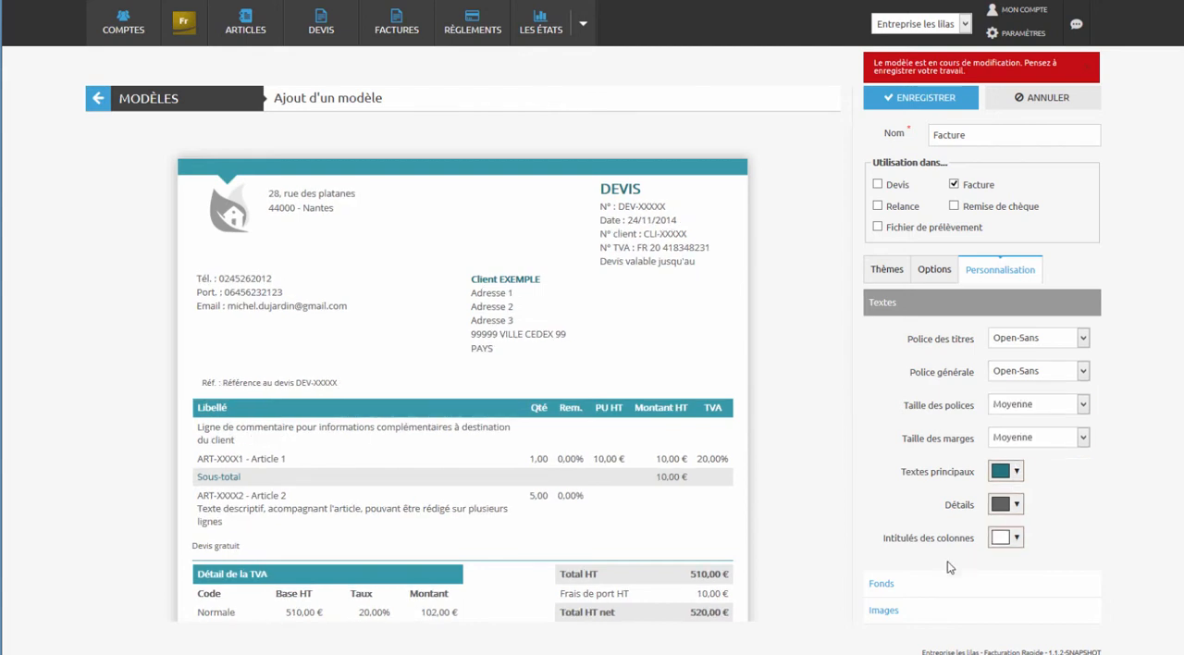
- Colour the template's column heading backgrounds, table borders and footer separator line bright blue
left_click(880, 586)
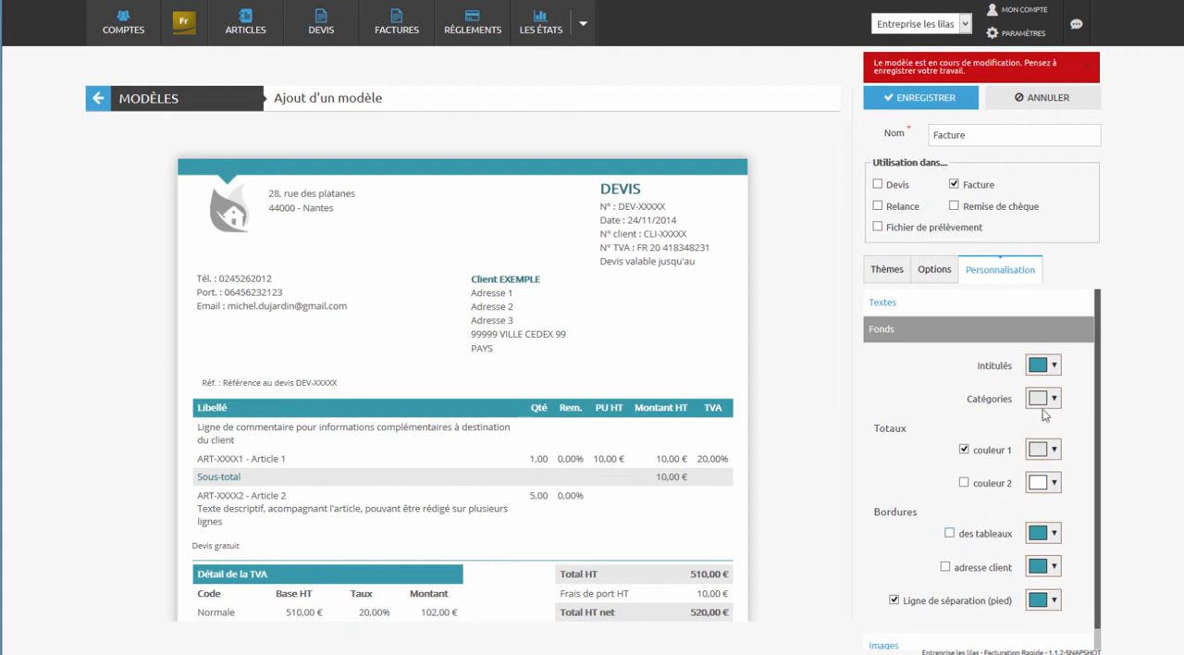
left_click(1054, 364)
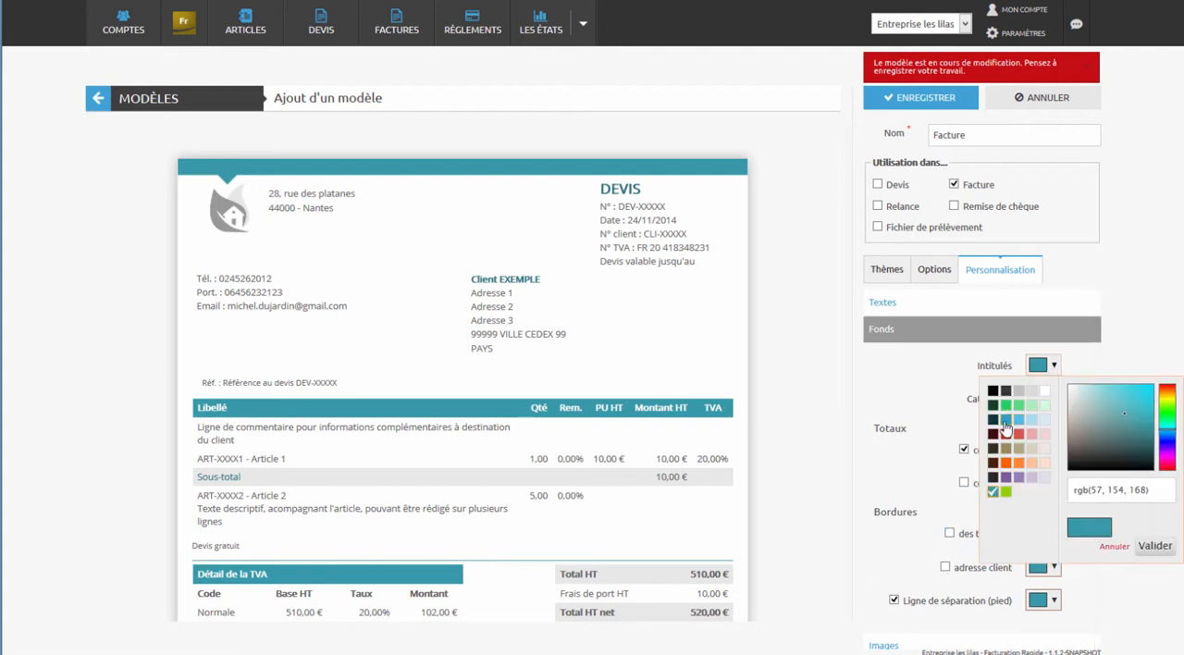
left_click(1006, 421)
left_click(1054, 533)
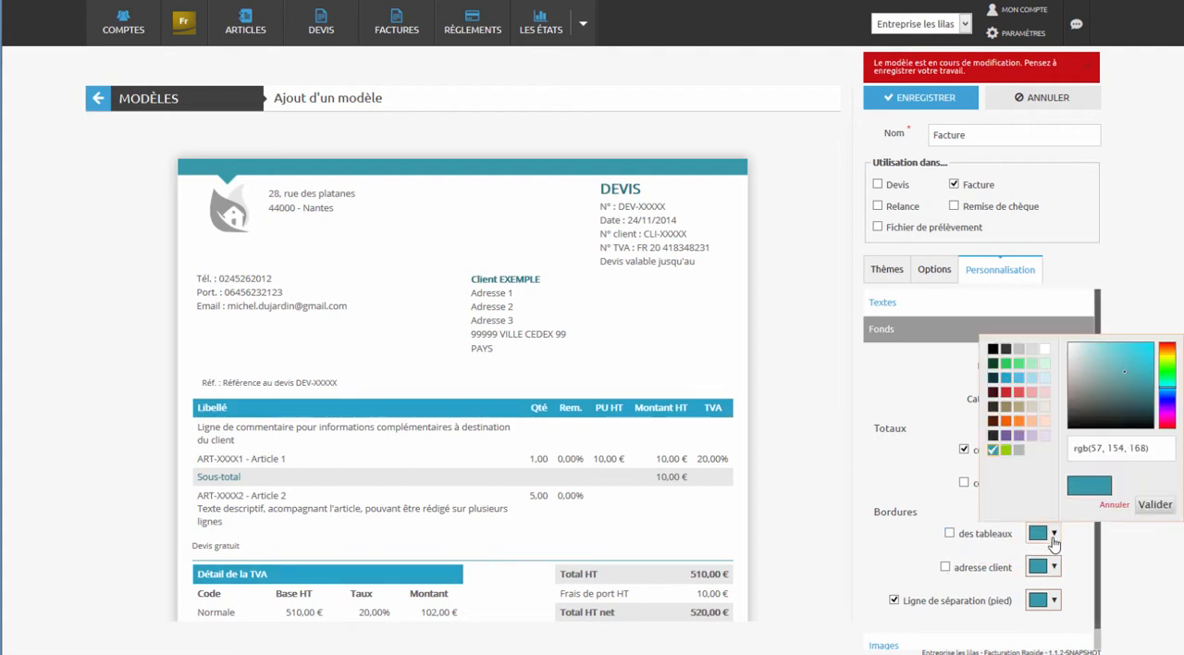
left_click(1005, 379)
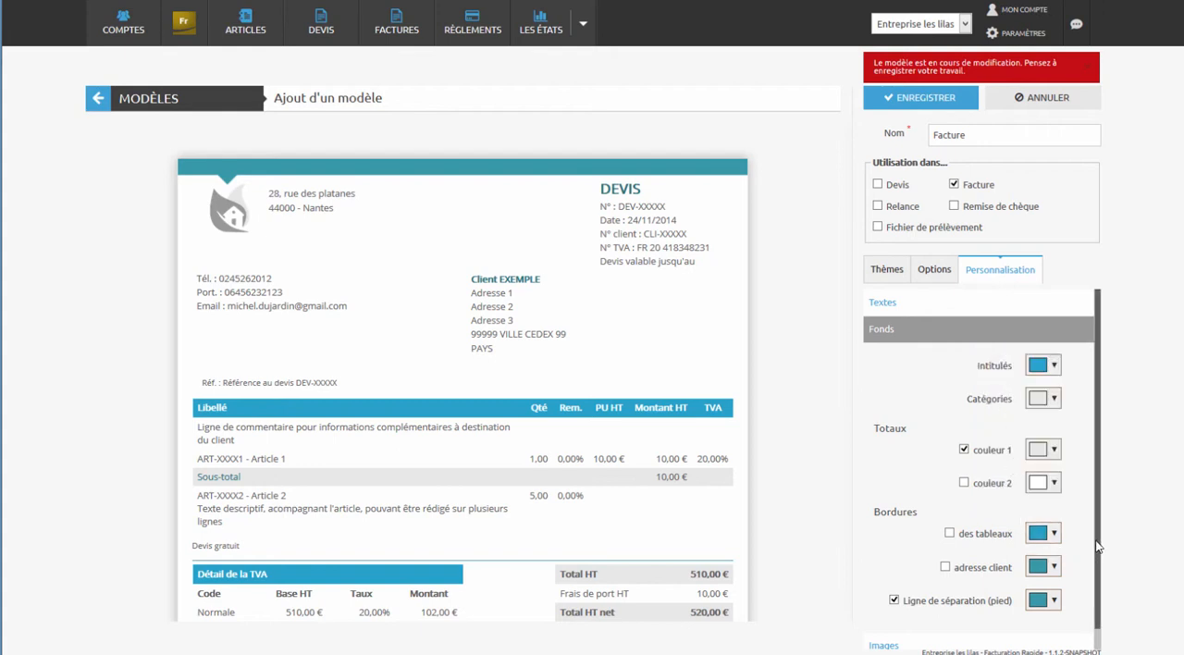
left_click_drag(1099, 547, 1101, 593)
left_click(1060, 589)
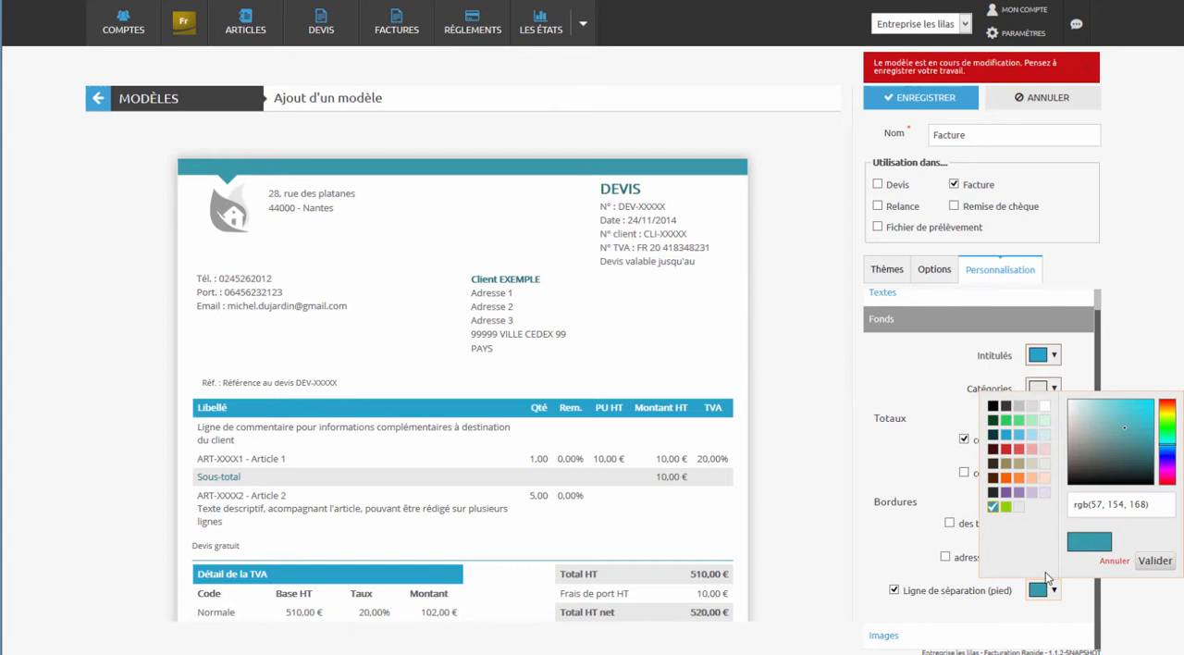
left_click(1003, 438)
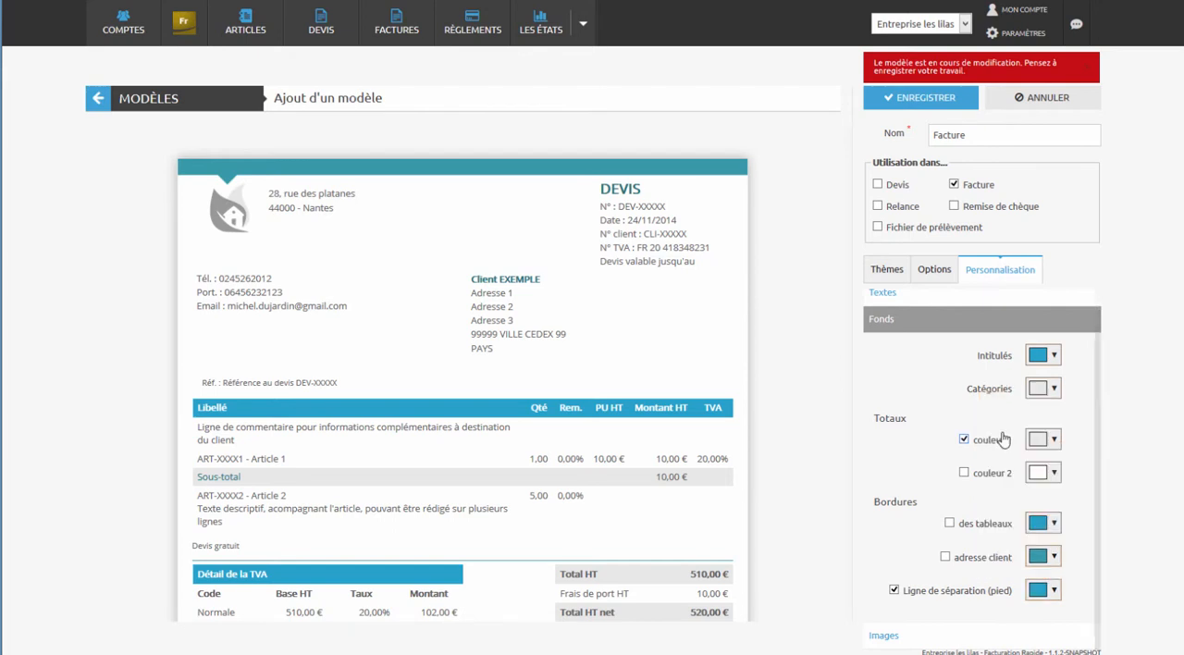
- Use logo.png from the file library as the template's logo, and move the contact details and address blocks down below it
left_click(883, 636)
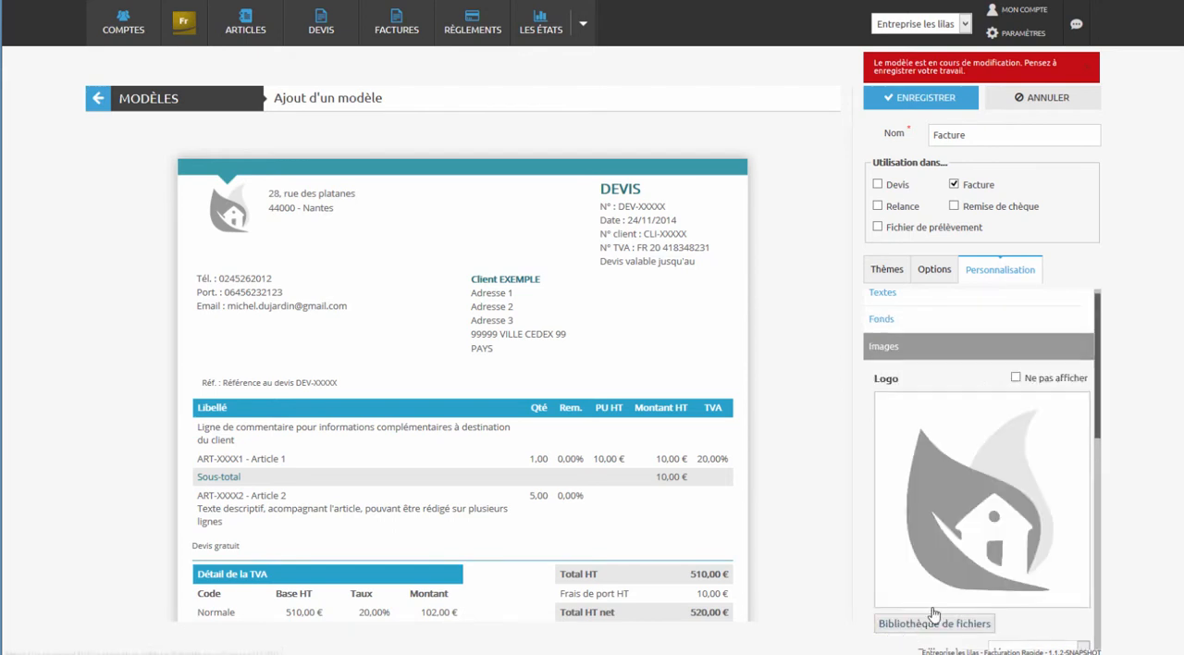
left_click(931, 625)
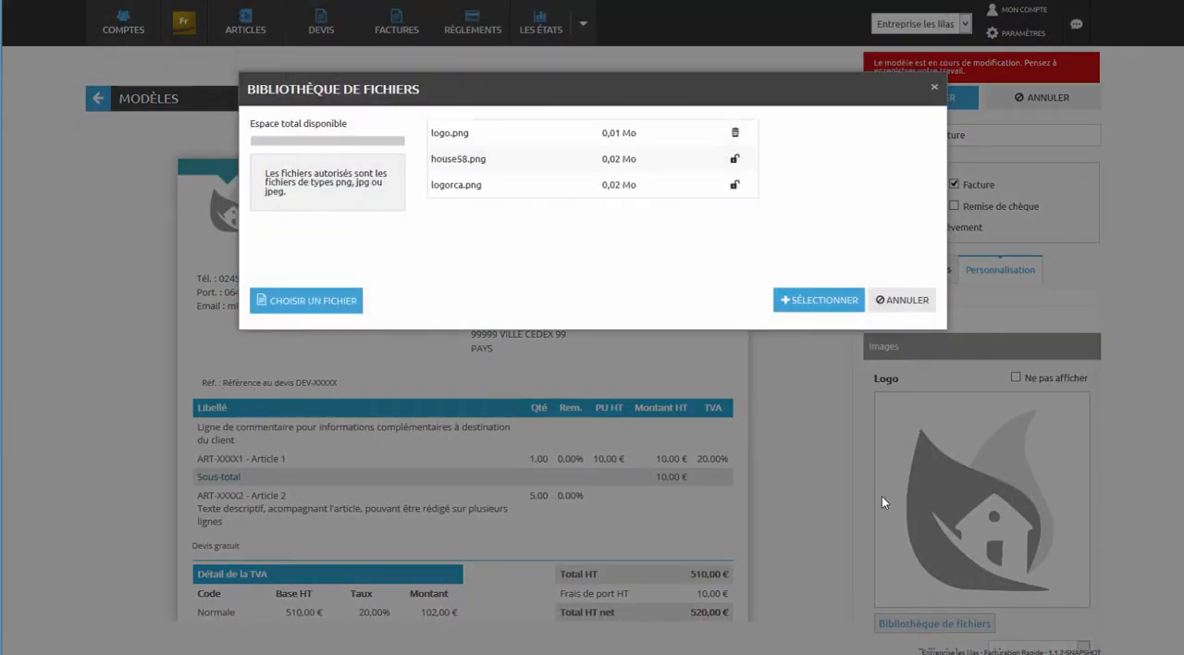
left_click(643, 143)
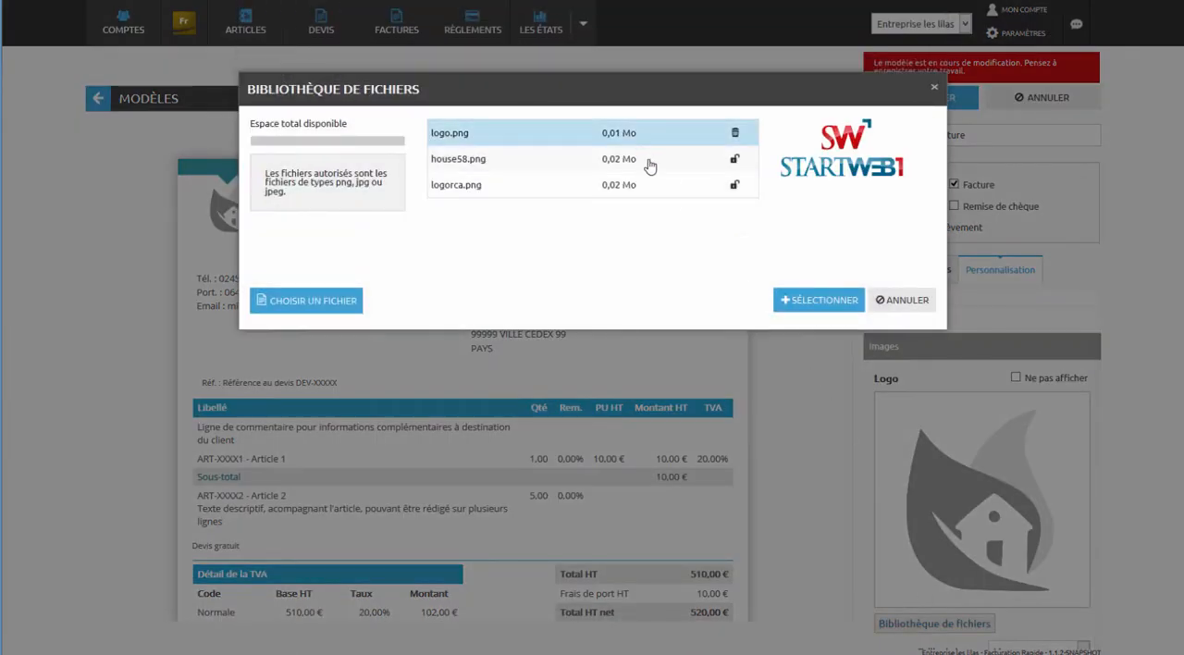
left_click(818, 304)
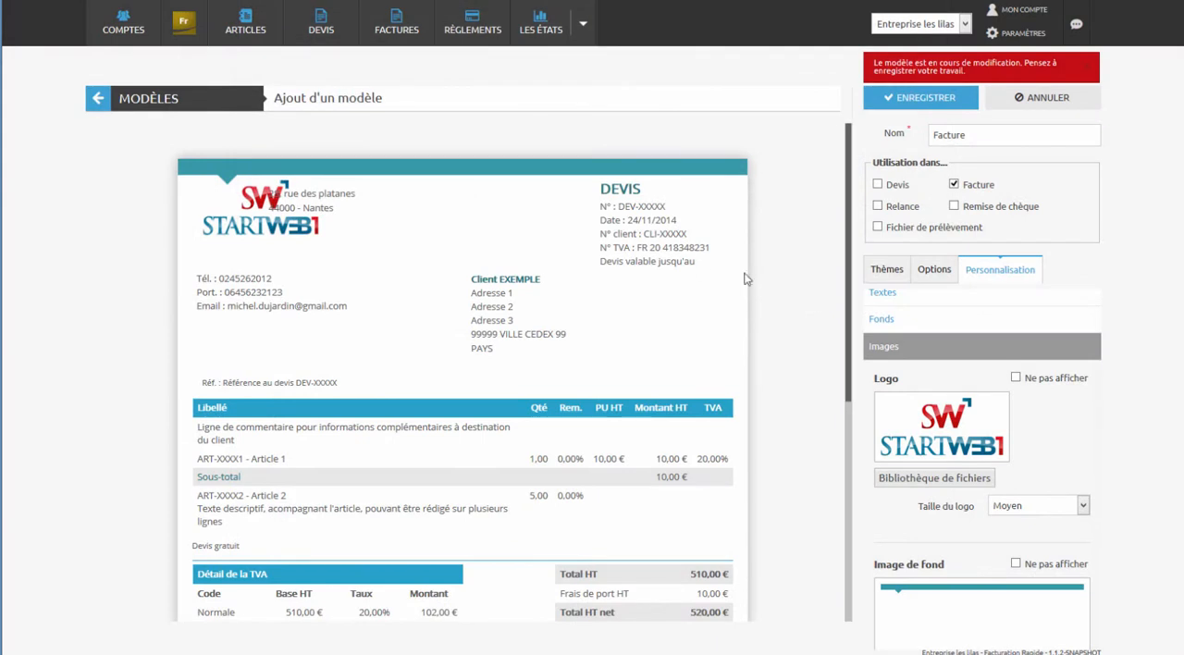
left_click_drag(260, 292, 260, 328)
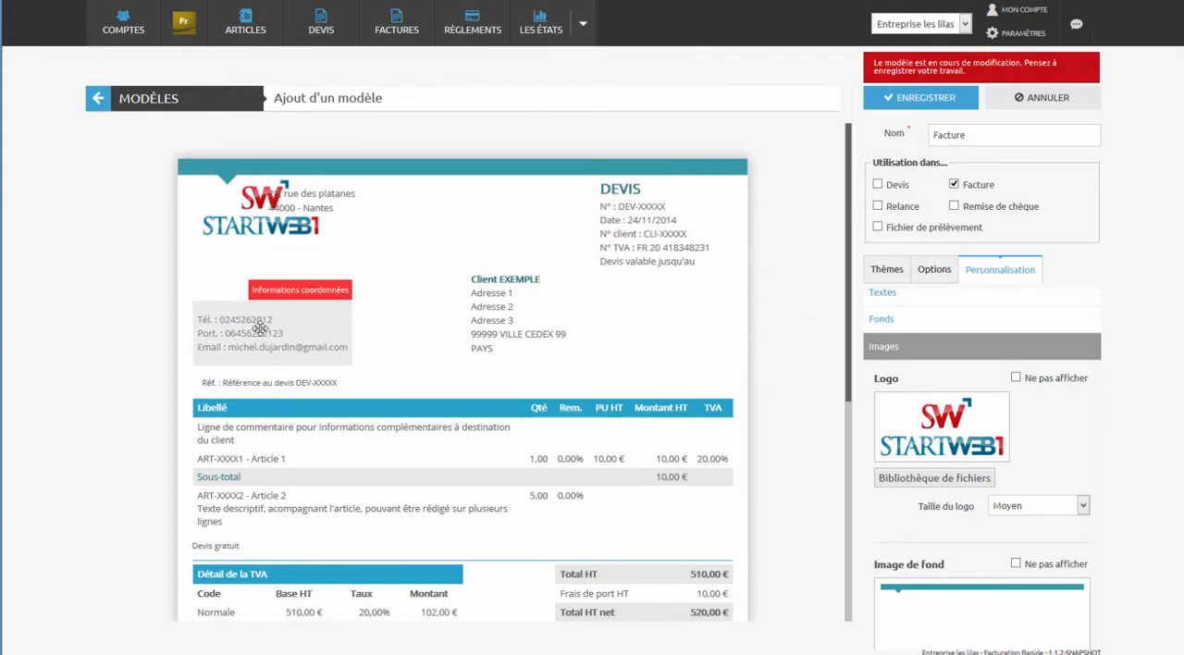
left_click_drag(302, 209, 234, 271)
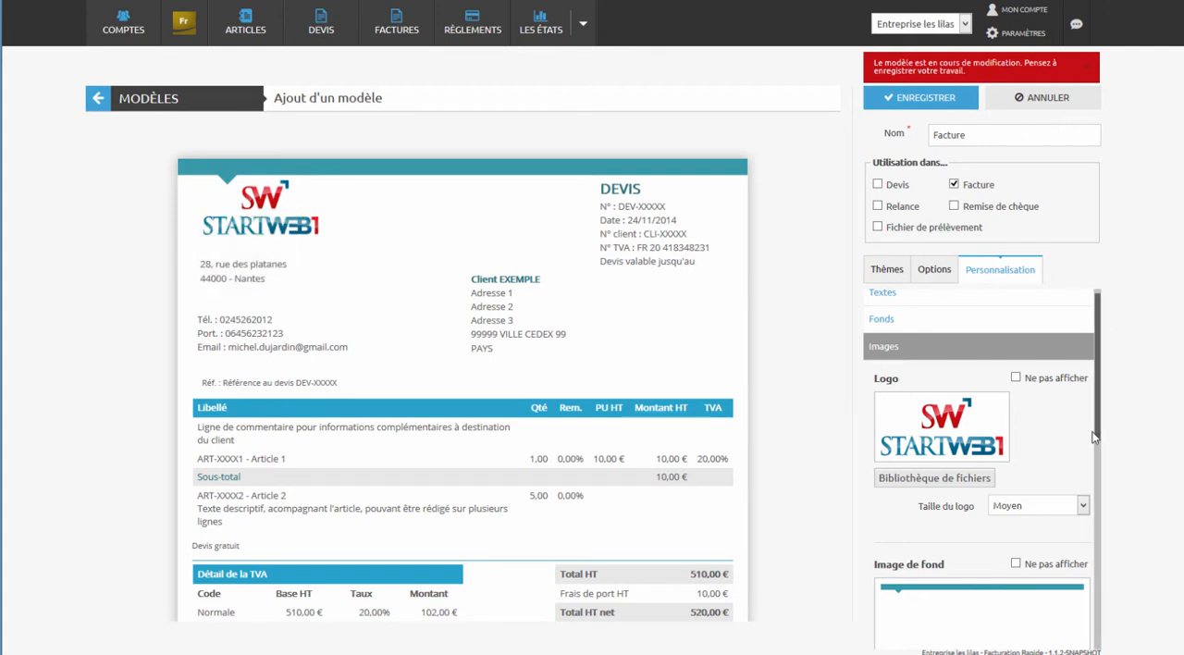
- Set fond.jpg from the file library as the template's background image and check it in the page preview
scroll(1099, 433, "down", 5)
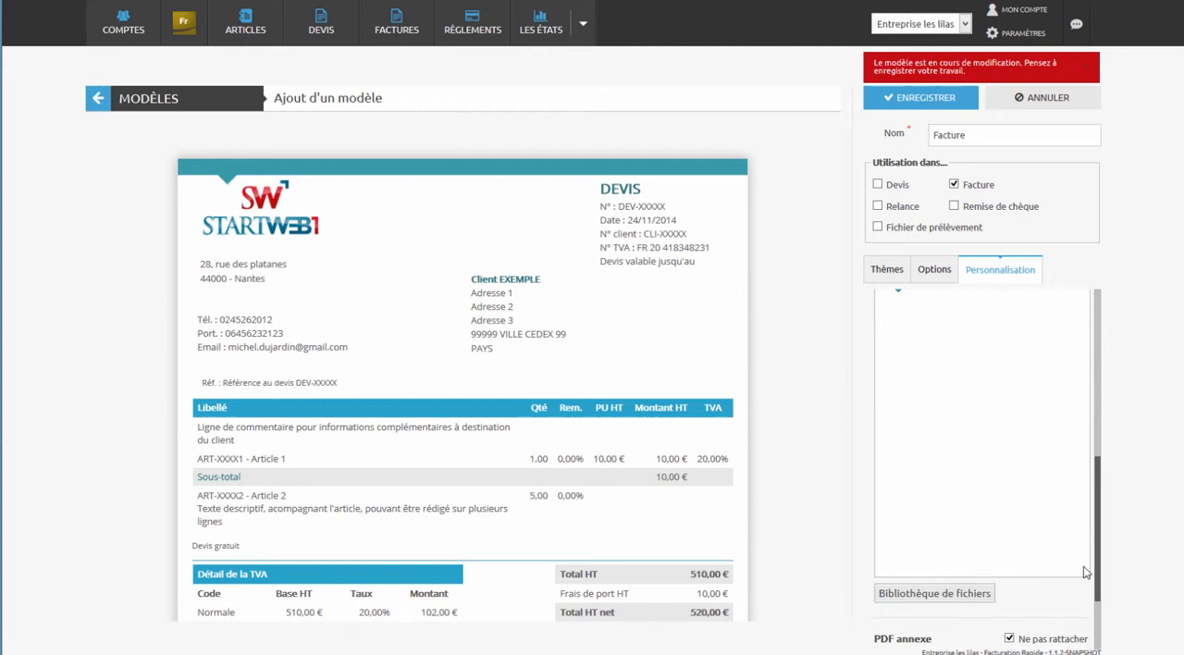
left_click(962, 534)
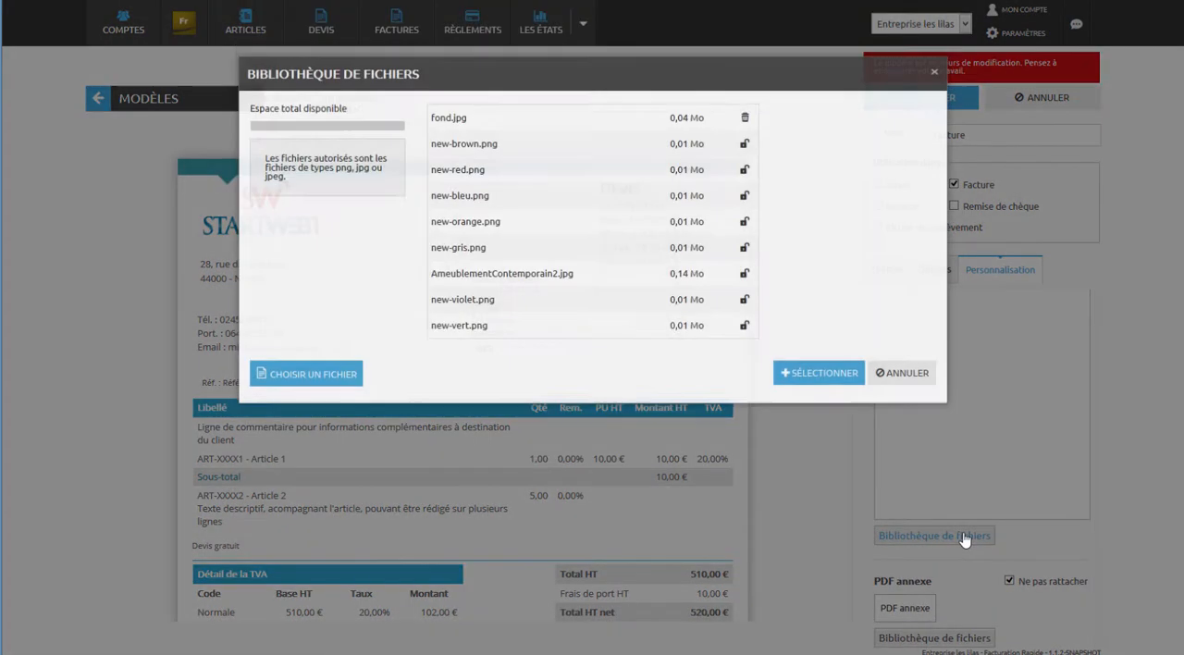
left_click(645, 137)
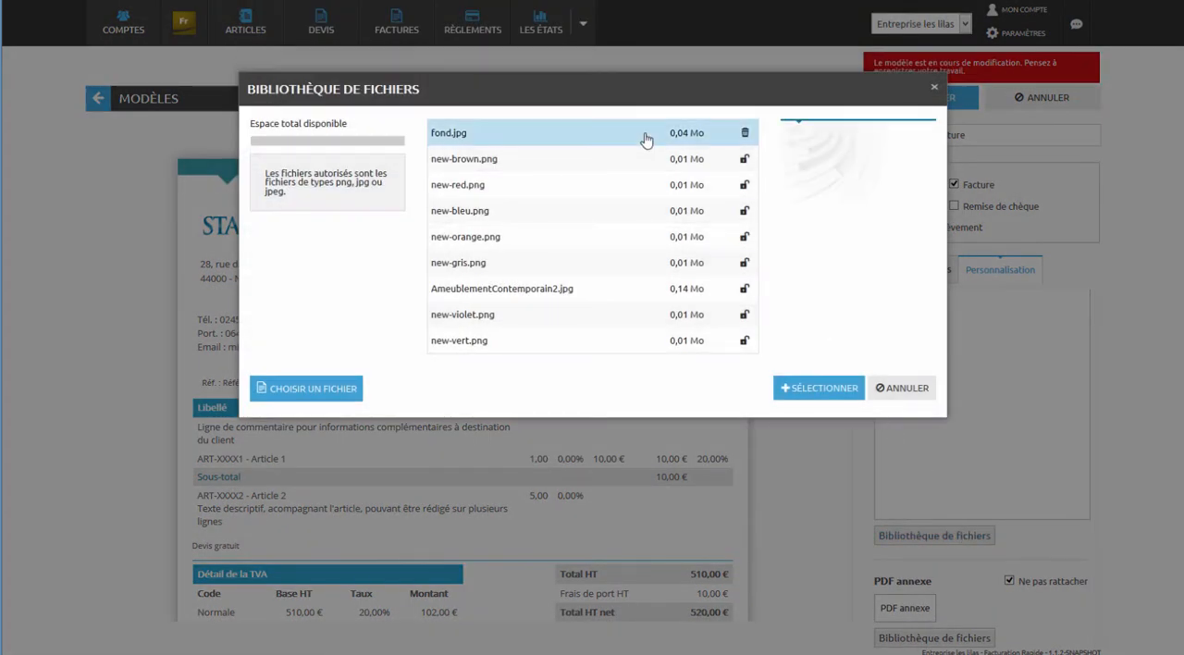
left_click(791, 392)
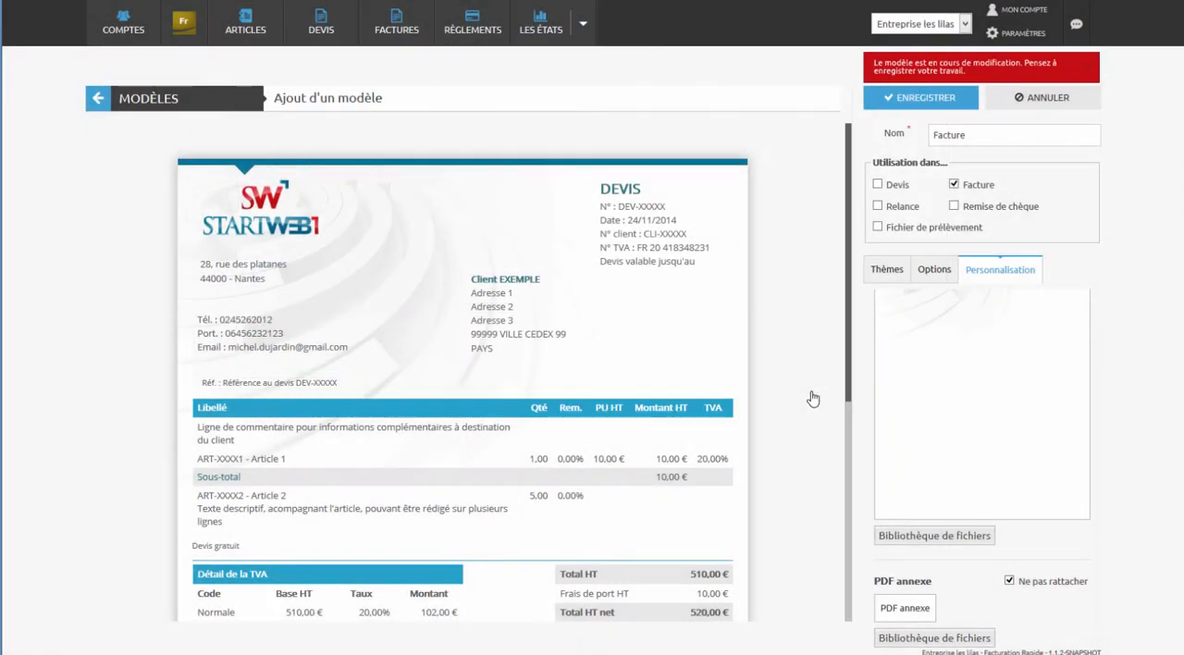
left_click_drag(851, 390, 820, 586)
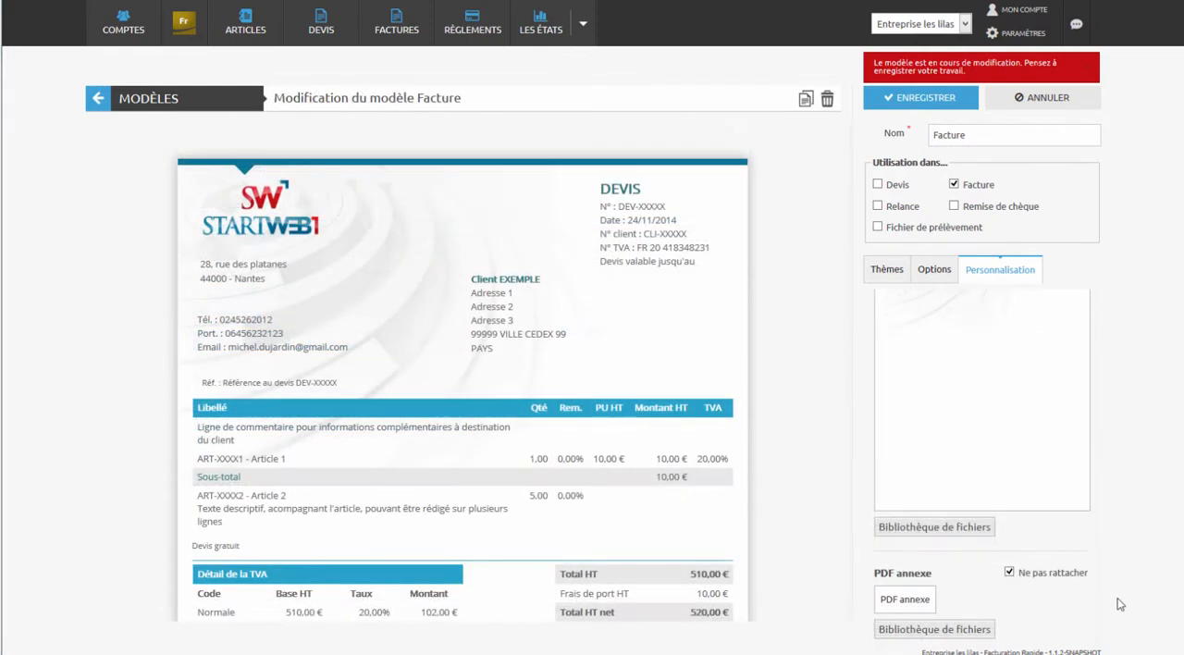
- Save the template and choose Facture as the default model for invoices
left_click(918, 109)
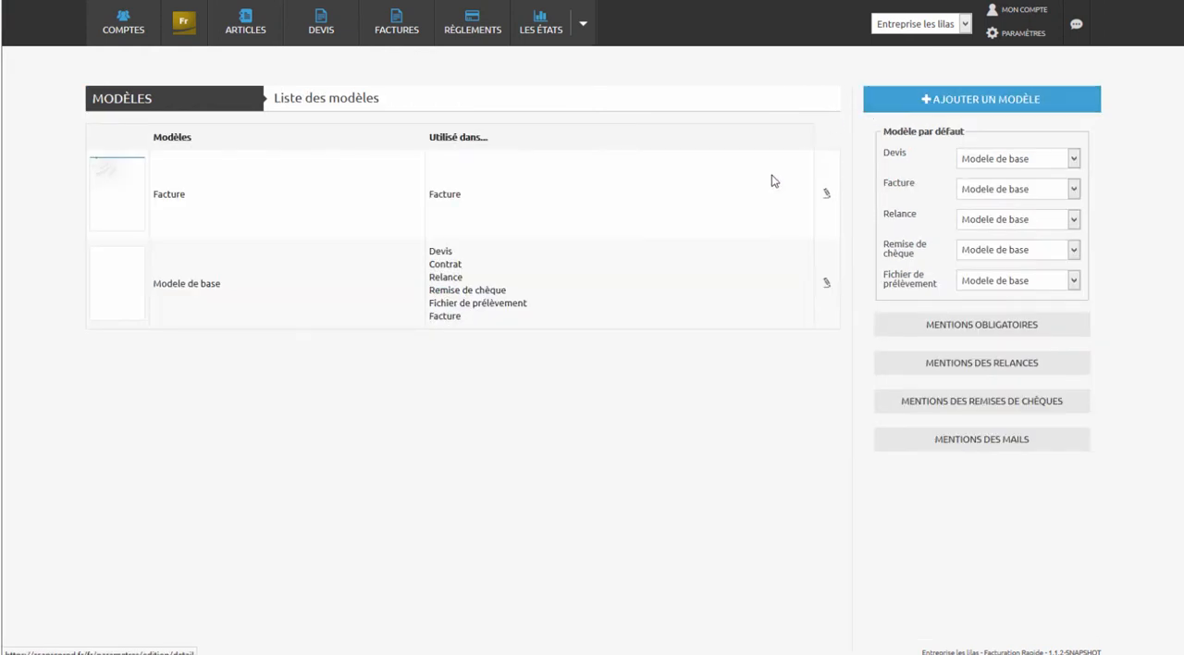
left_click(973, 192)
left_click(982, 228)
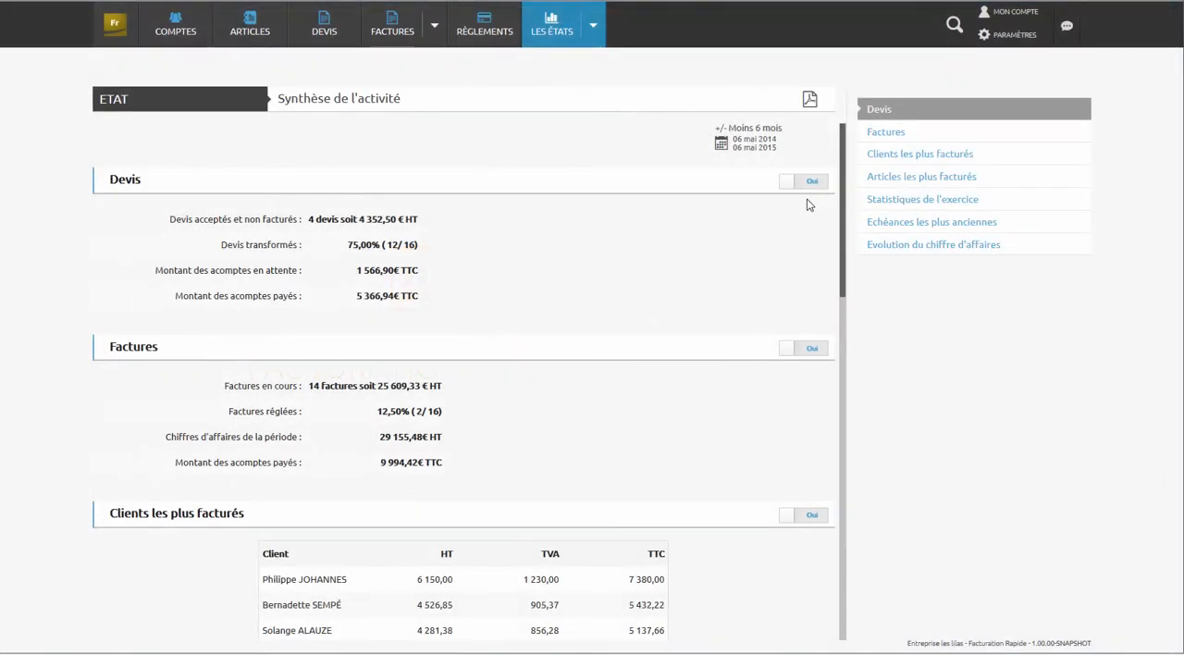
- Filter the activity summary to Le mois dernier and review its sections from quotes and invoices through the revenue trend
left_click(754, 145)
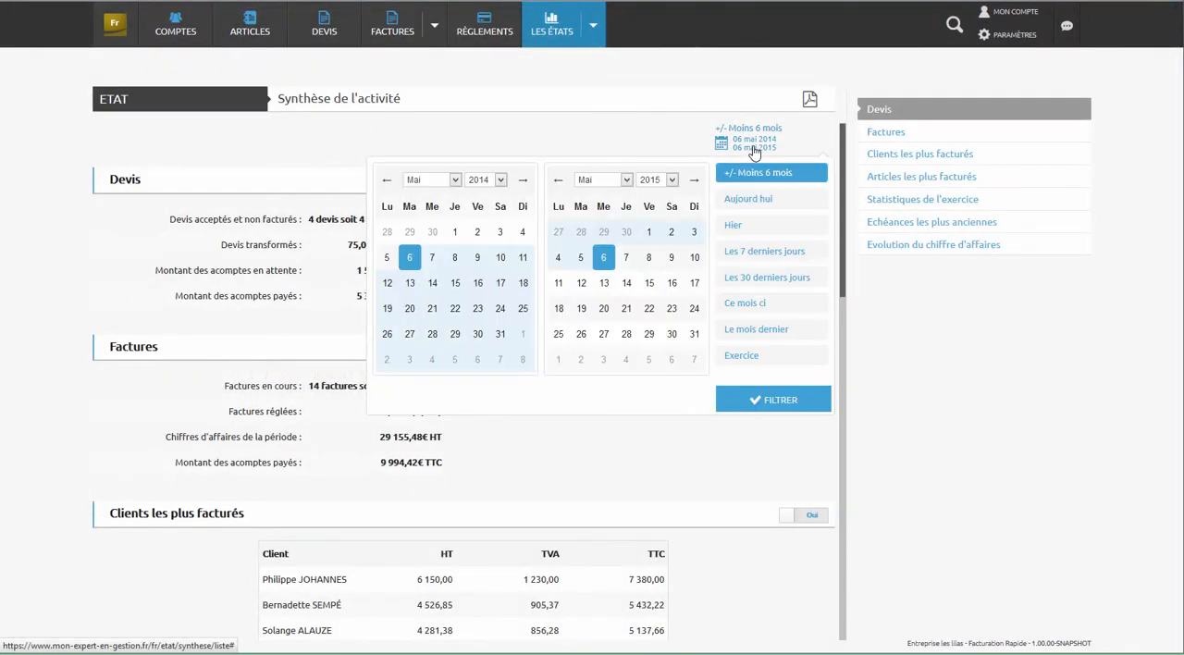
left_click(766, 330)
left_click(767, 404)
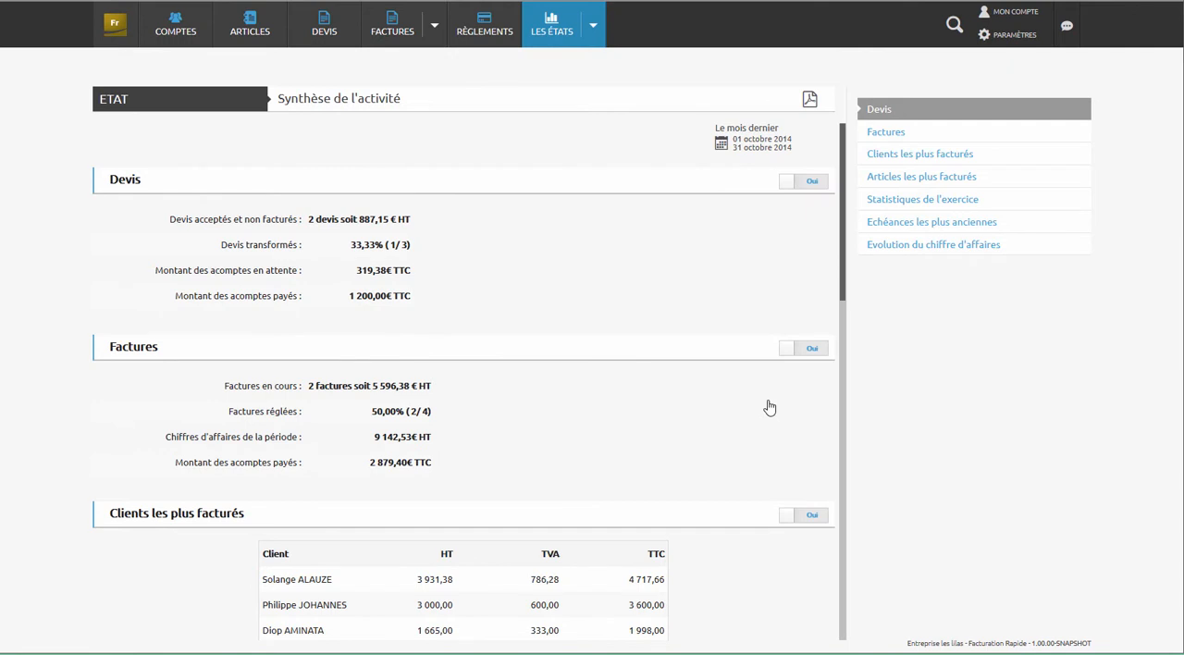
scroll(769, 407, "down", 3)
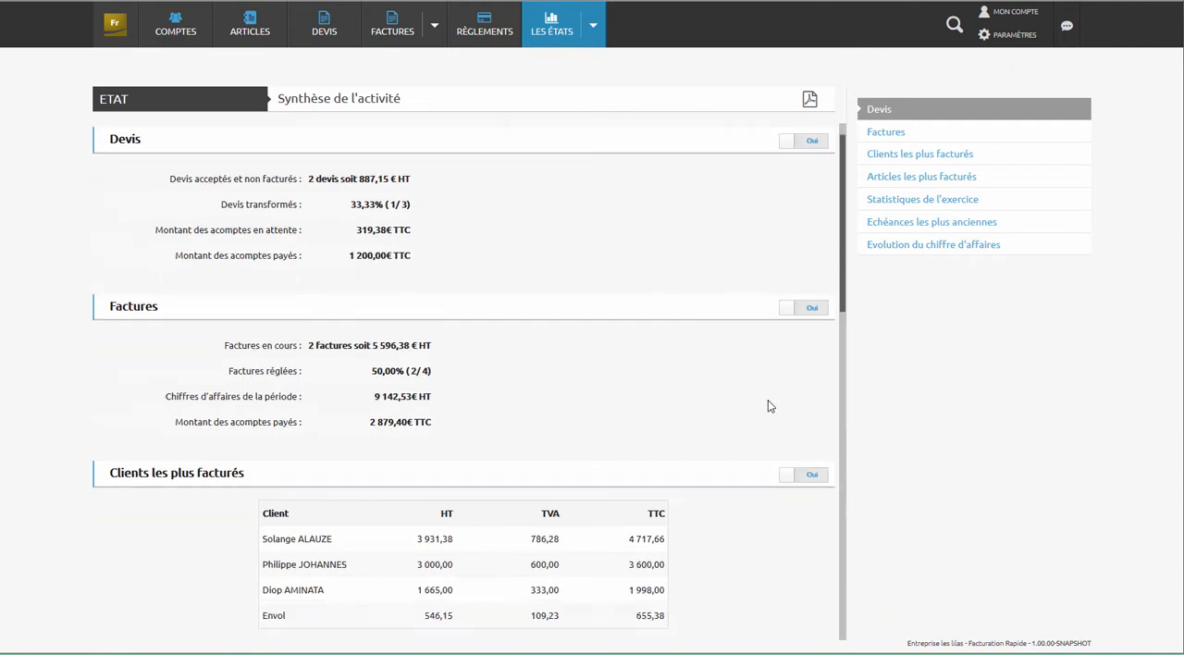
scroll(770, 407, "down", 3)
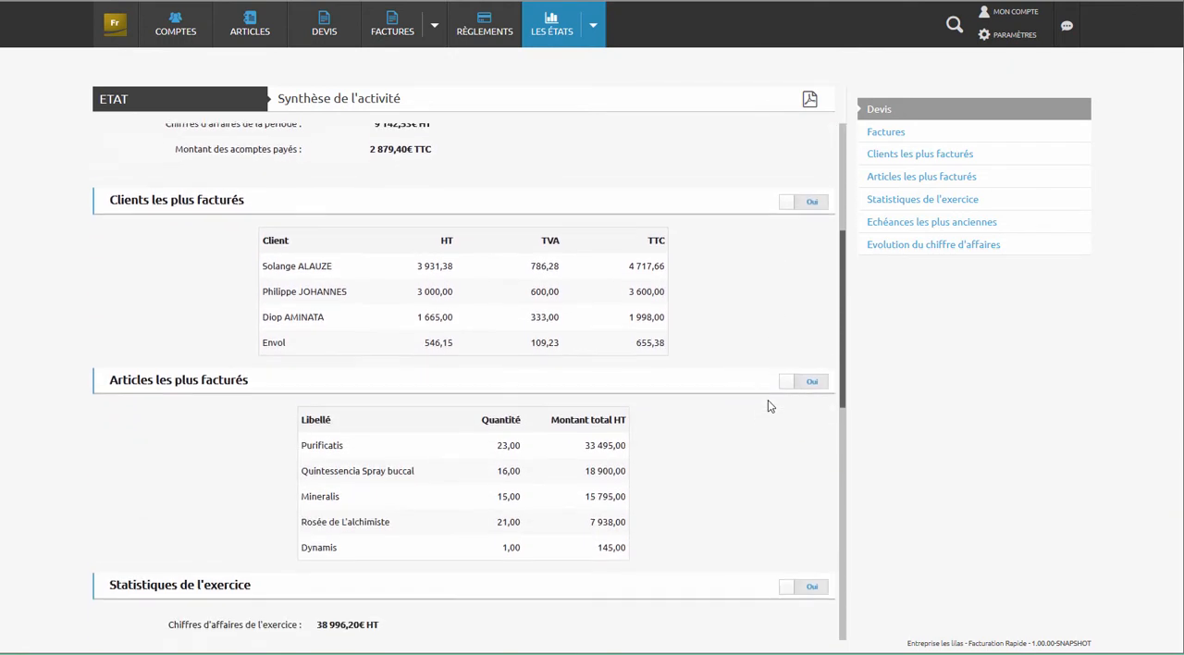
scroll(768, 405, "down", 3)
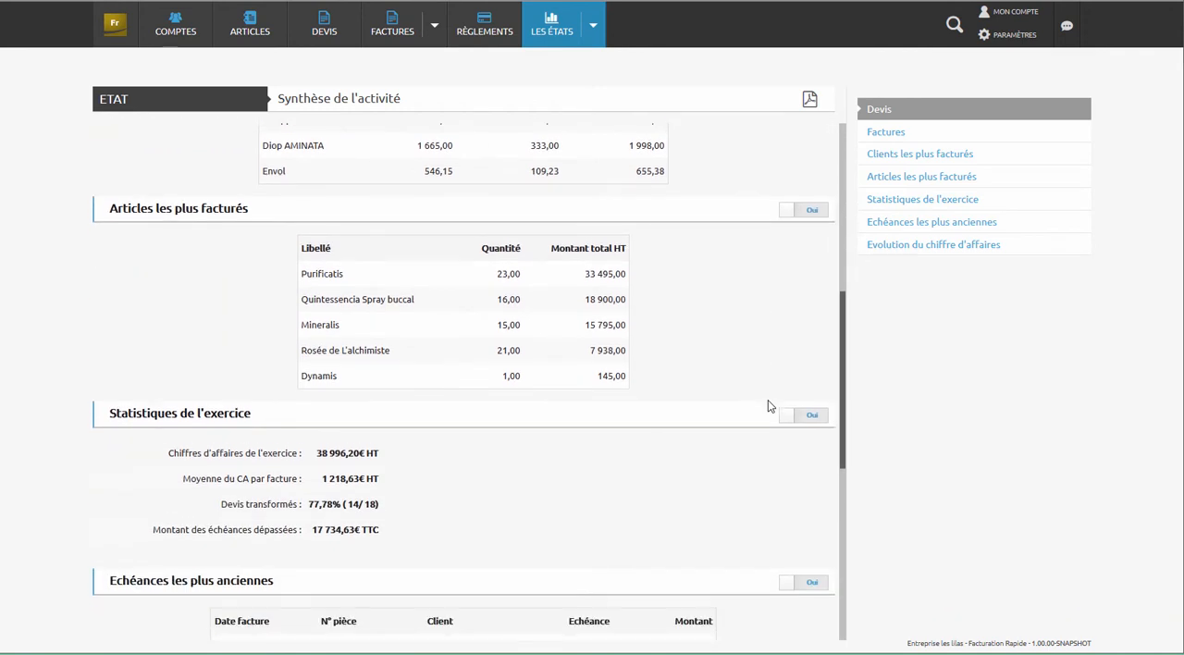
scroll(768, 406, "down", 3)
scroll(768, 405, "down", 3)
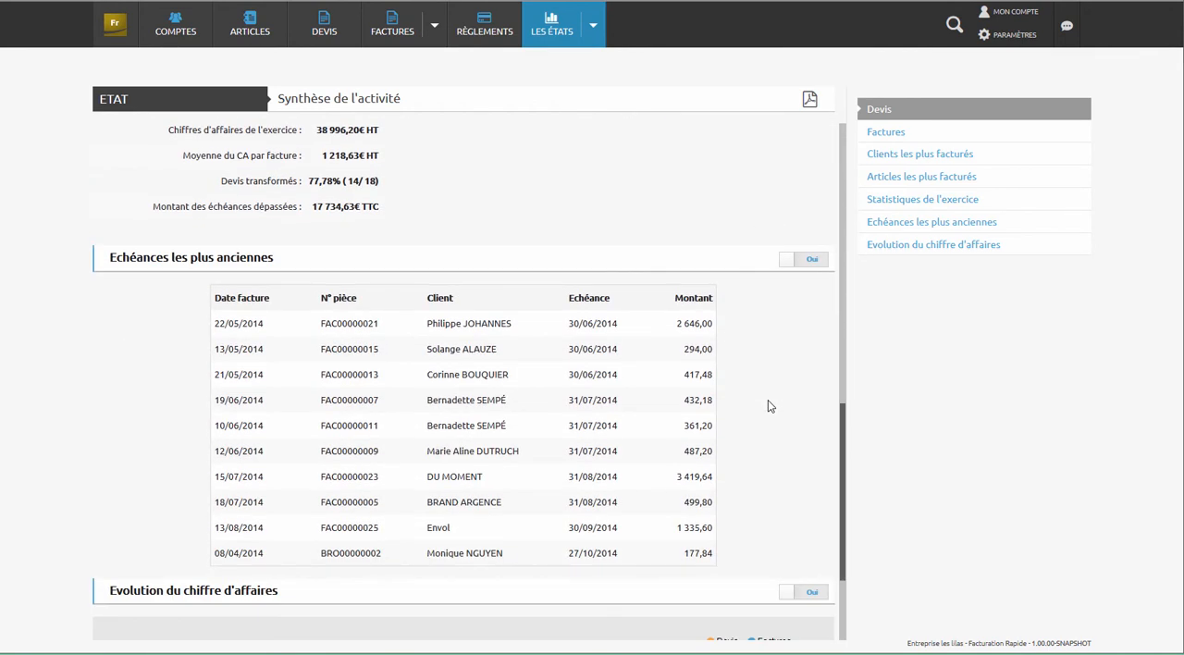
scroll(768, 405, "down", 3)
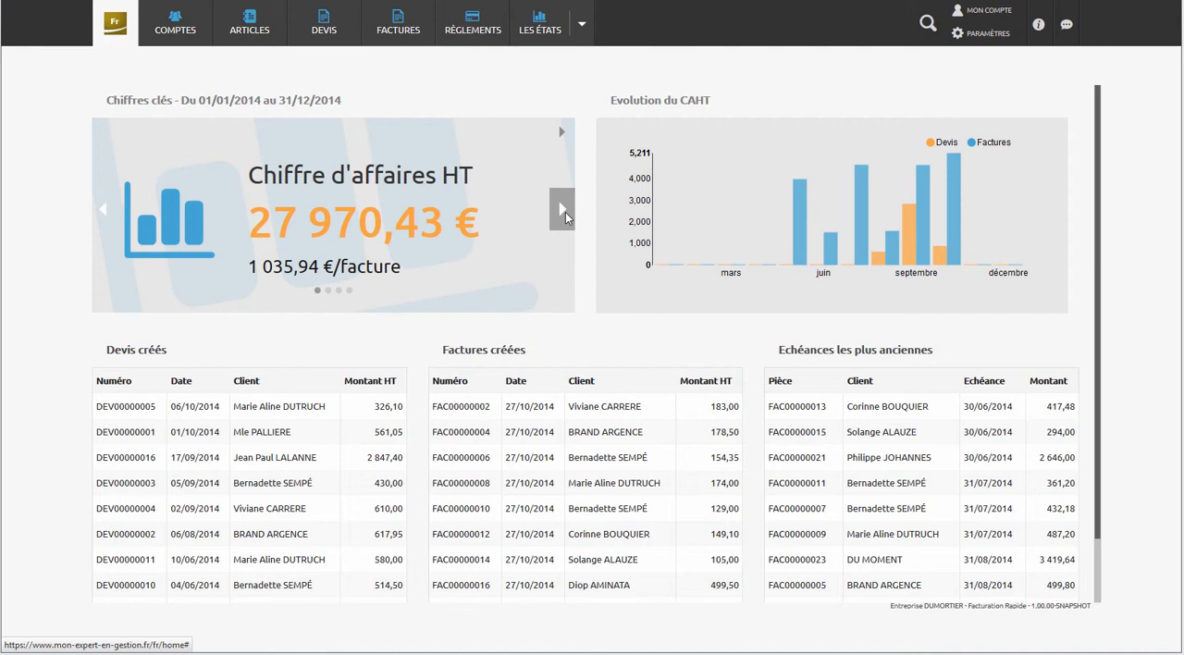
- Browse the dashboard's key figures through margin, converted quotes and overdue payments
left_click(564, 212)
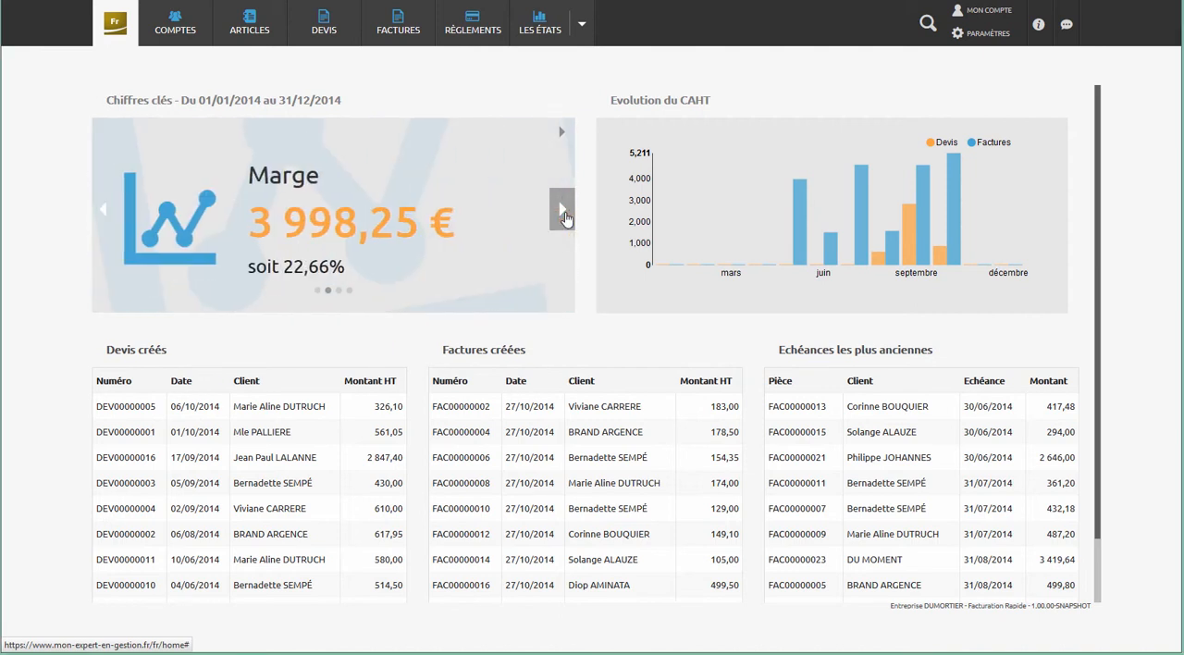
left_click(564, 212)
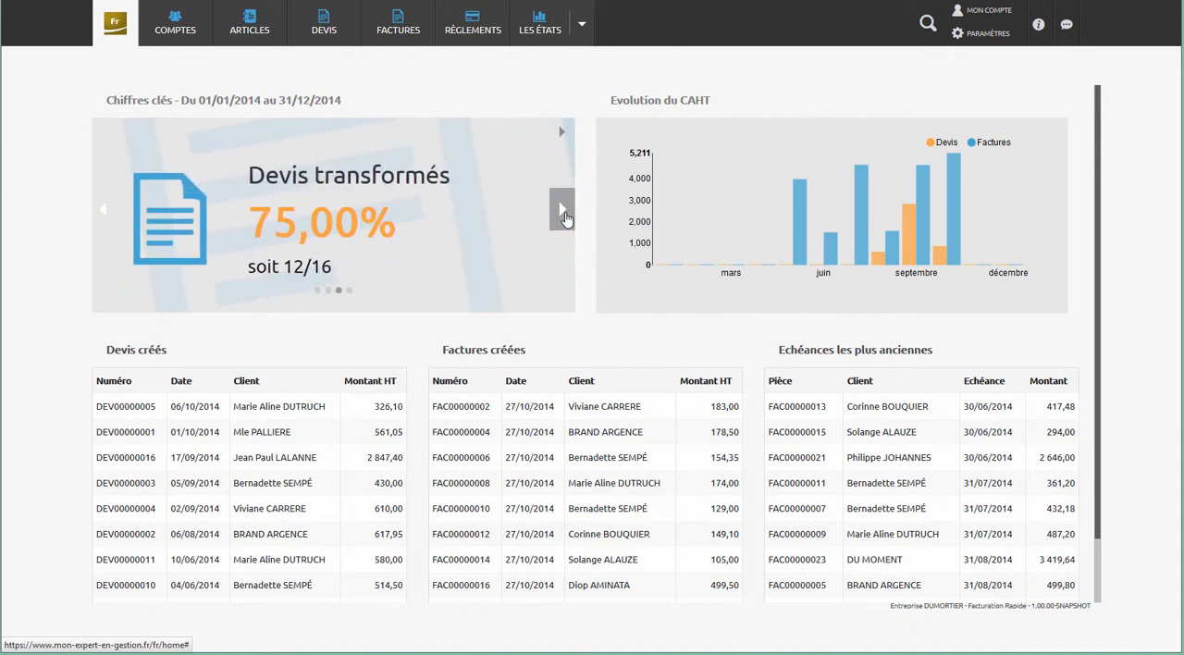
left_click(564, 212)
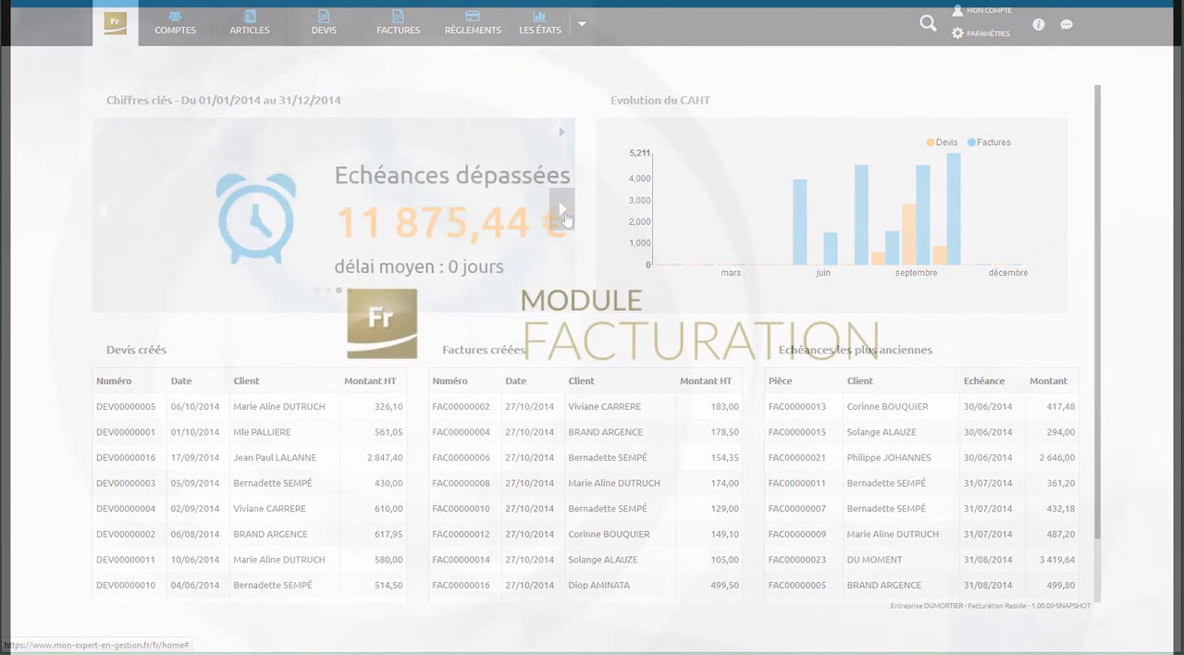